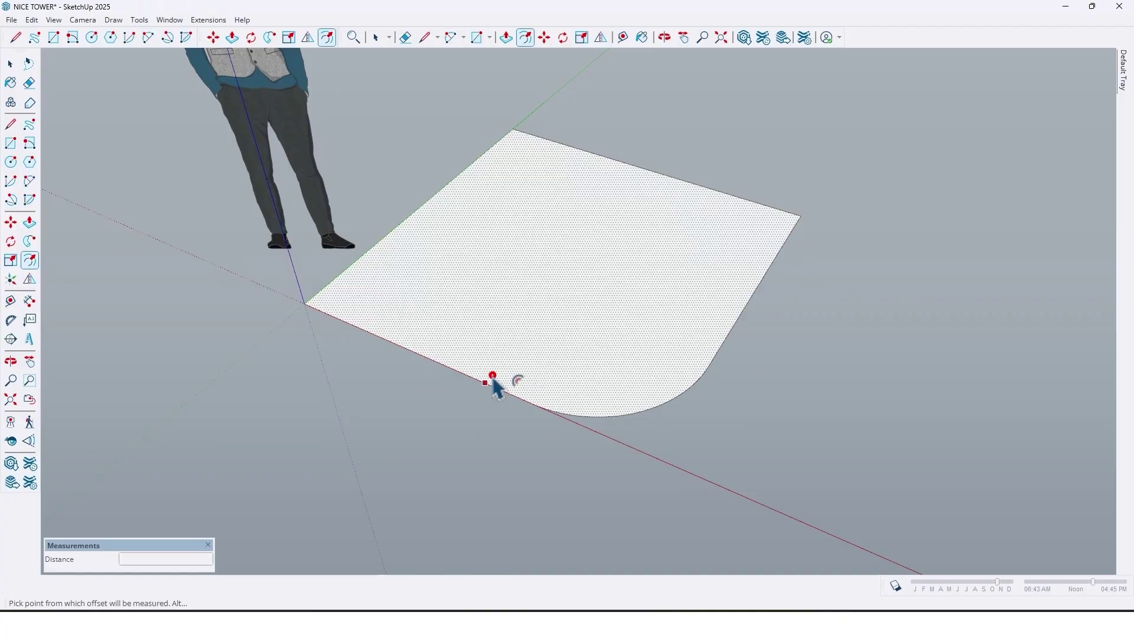
Offset the outline of the rounded-corner face inward by 60 cm.
{"action": "left_click", "coordinate": [492, 378]}
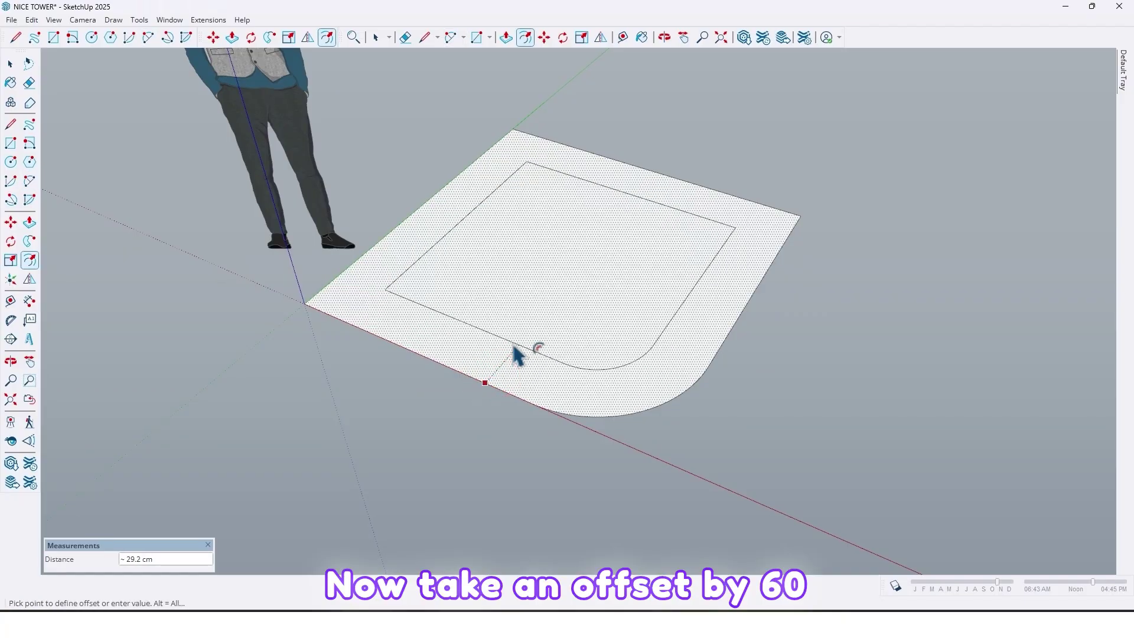
{"action": "type", "text": "60"}
{"action": "key", "text": "Return"}
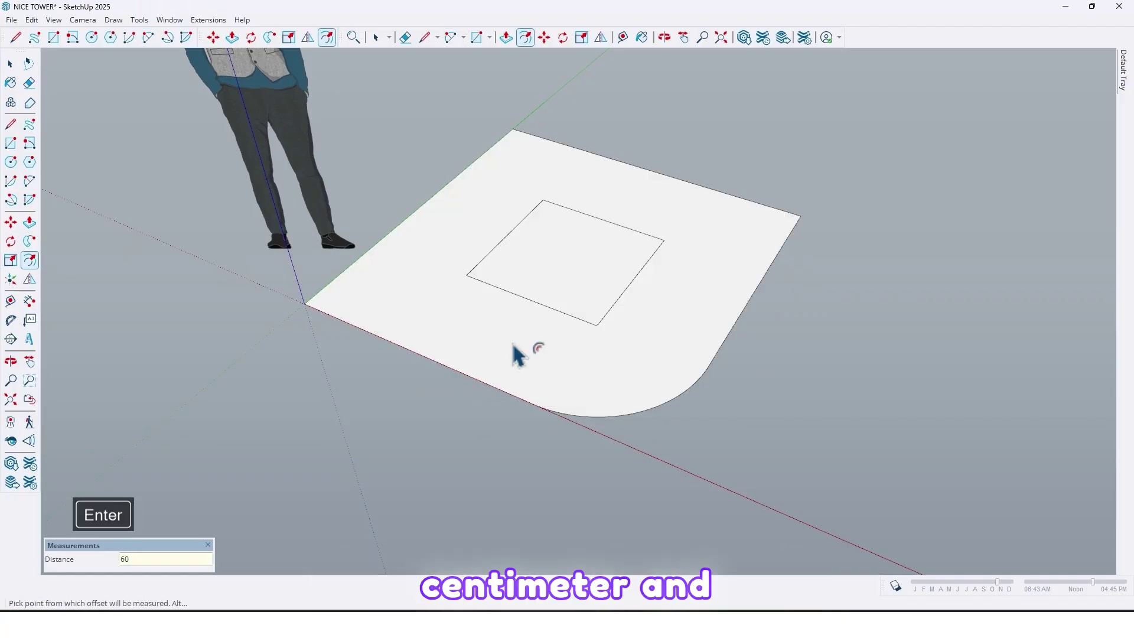
Draw lines extending two inner square edges to the outer boundary, and delete the enclosed corner area to leave an L-shaped face.
{"action": "key", "text": "l"}
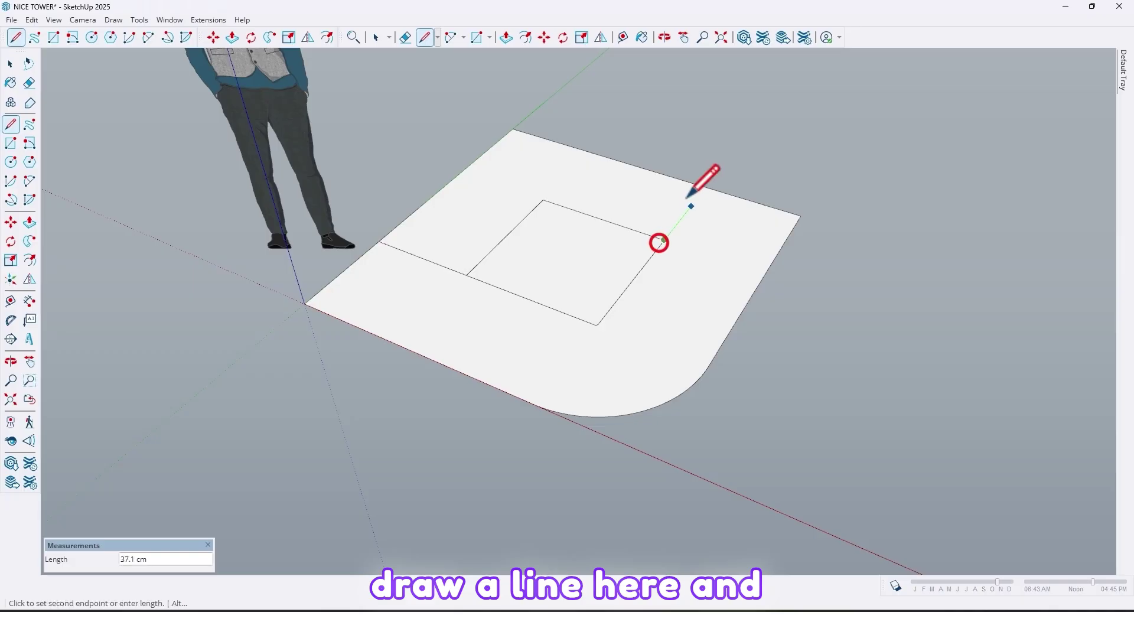
{"action": "left_click", "coordinate": [706, 187]}
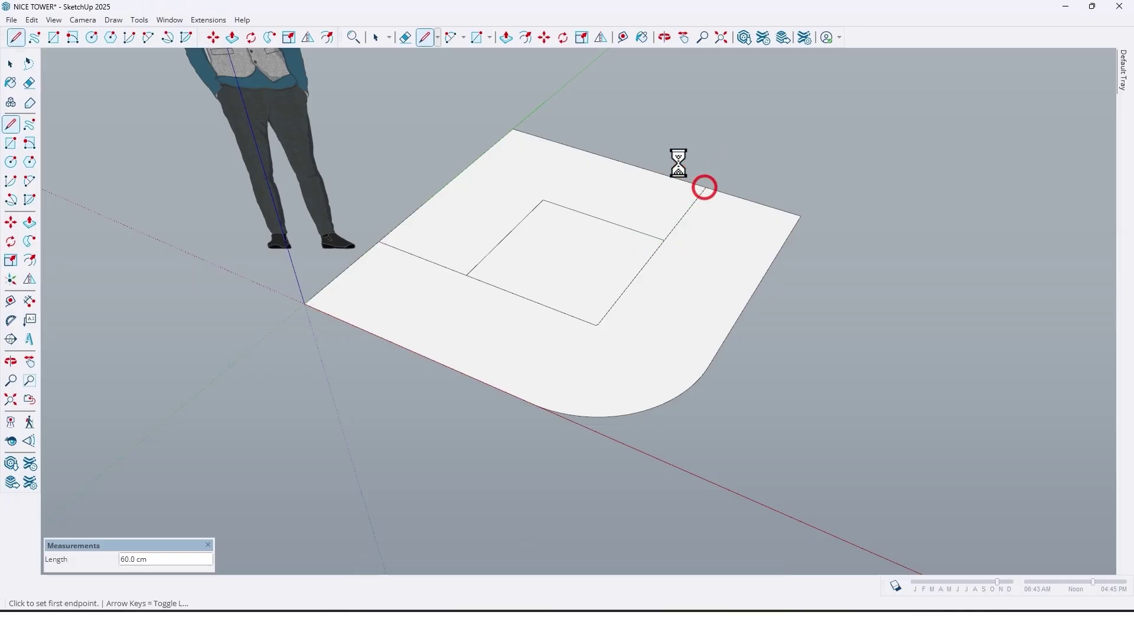
{"action": "key", "text": "space"}
{"action": "left_click_drag", "start_coordinate": [673, 160], "coordinate": [452, 210]}
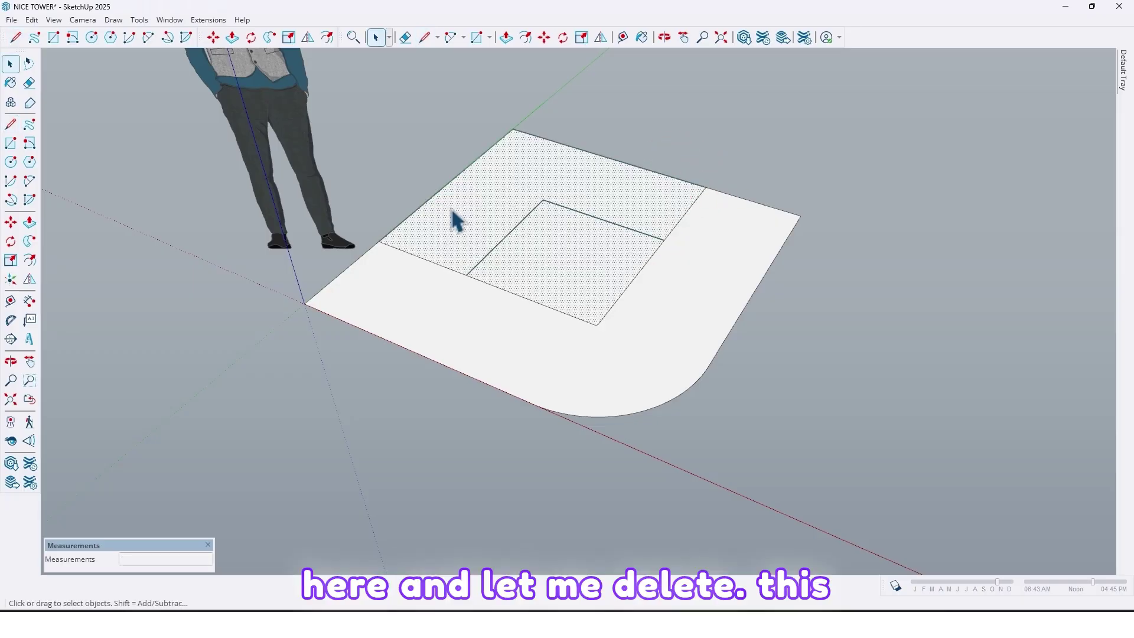
{"action": "key", "text": "Delete"}
Draw a tangent arc about 30.5 cm long across the inner corner of the L-shaped face.
{"action": "mouse_move", "coordinate": [603, 309]}
{"action": "middle_mouse_down"}
{"action": "mouse_move", "coordinate": [444, 400]}
{"action": "mouse_move", "coordinate": [587, 383]}
{"action": "mouse_move", "coordinate": [468, 367]}
{"action": "mouse_move", "coordinate": [498, 400]}
{"action": "mouse_move", "coordinate": [561, 324]}
{"action": "mouse_move", "coordinate": [552, 267]}
{"action": "middle_mouse_up"}
{"action": "key", "text": "a"}
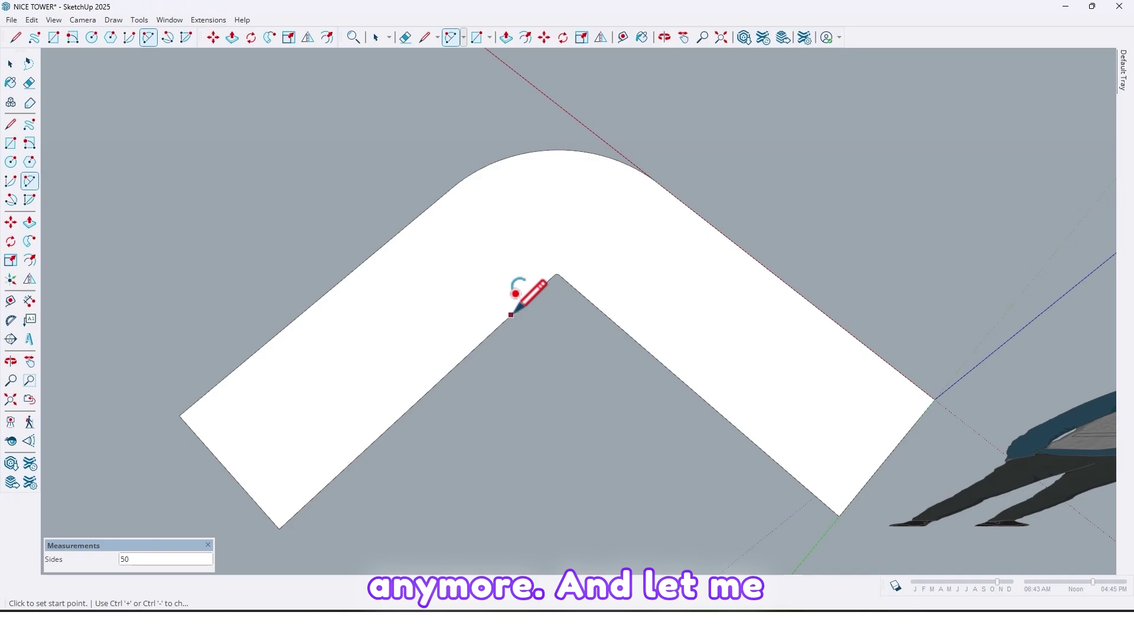
{"action": "left_click", "coordinate": [518, 308]}
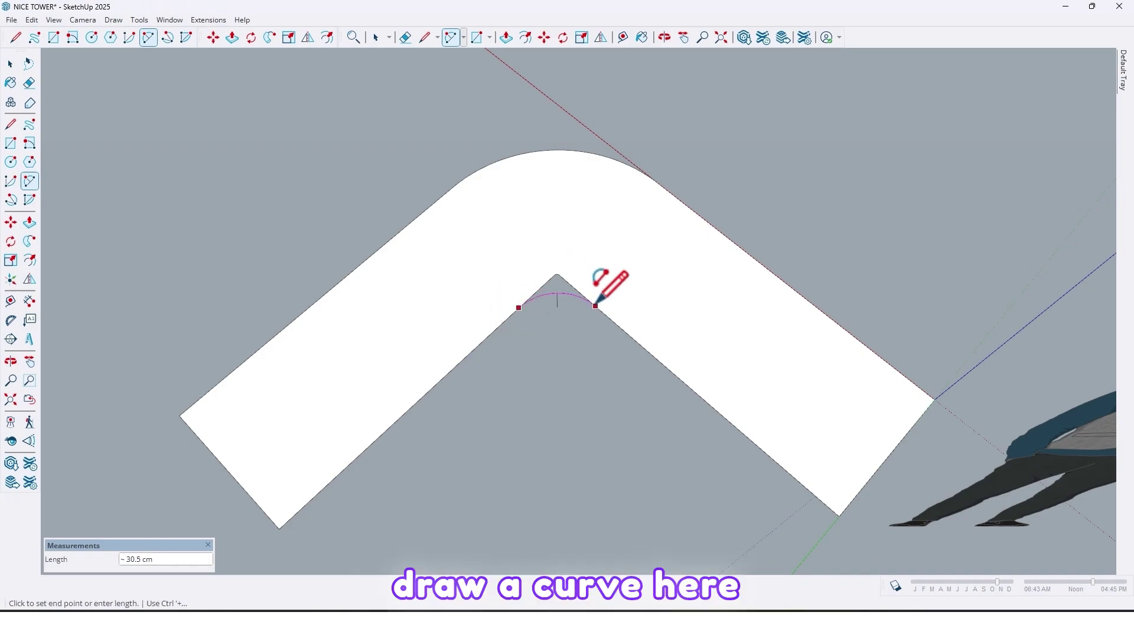
Delete the leftover sharp-corner edges beyond the new arc at the inner corner.
{"action": "scroll", "coordinate": [552, 283], "scroll_direction": "up", "scroll_amount": 2}
{"action": "middle_click_drag", "start_coordinate": [544, 283], "coordinate": [570, 261]}
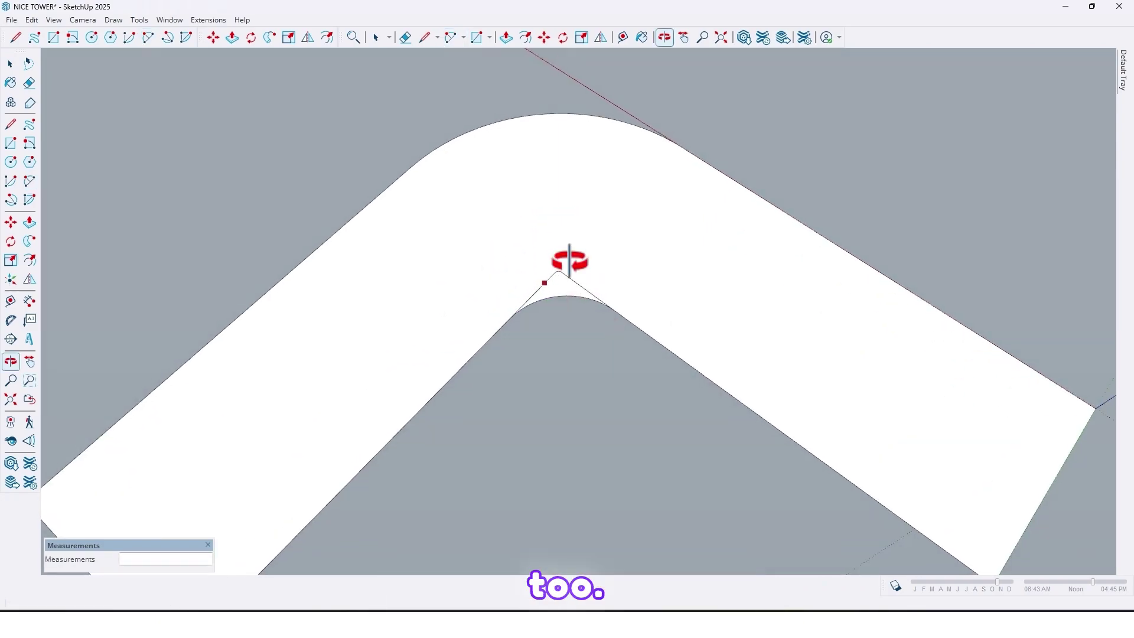
{"action": "scroll", "coordinate": [563, 274], "scroll_direction": "up", "scroll_amount": 2}
{"action": "key", "text": "space"}
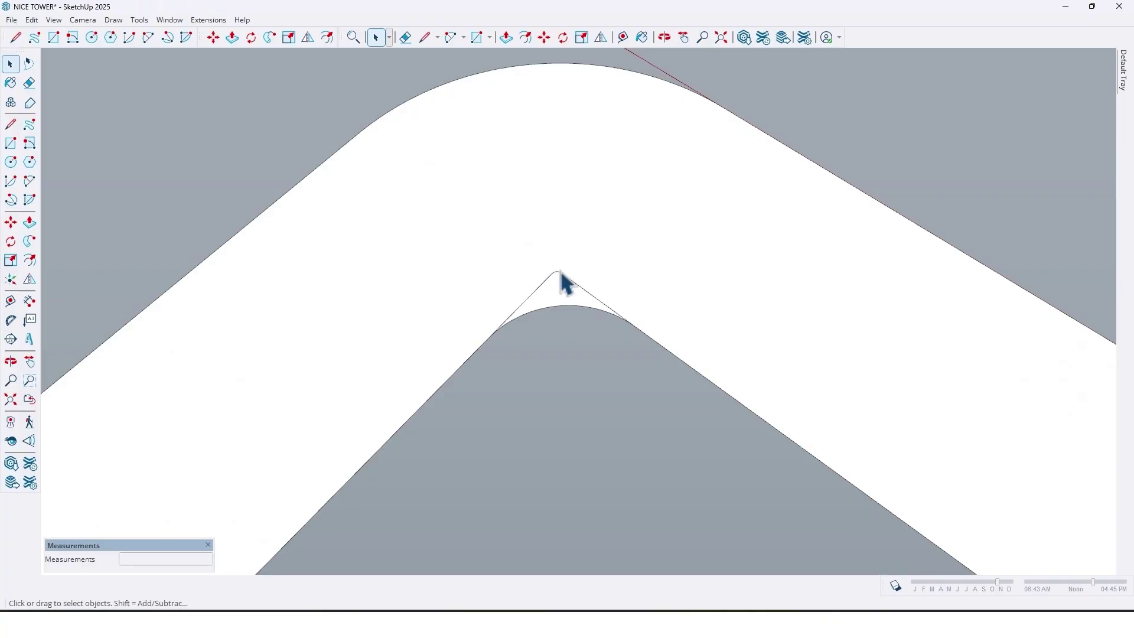
{"action": "left_click", "coordinate": [560, 272]}
{"action": "key", "text": "Delete"}
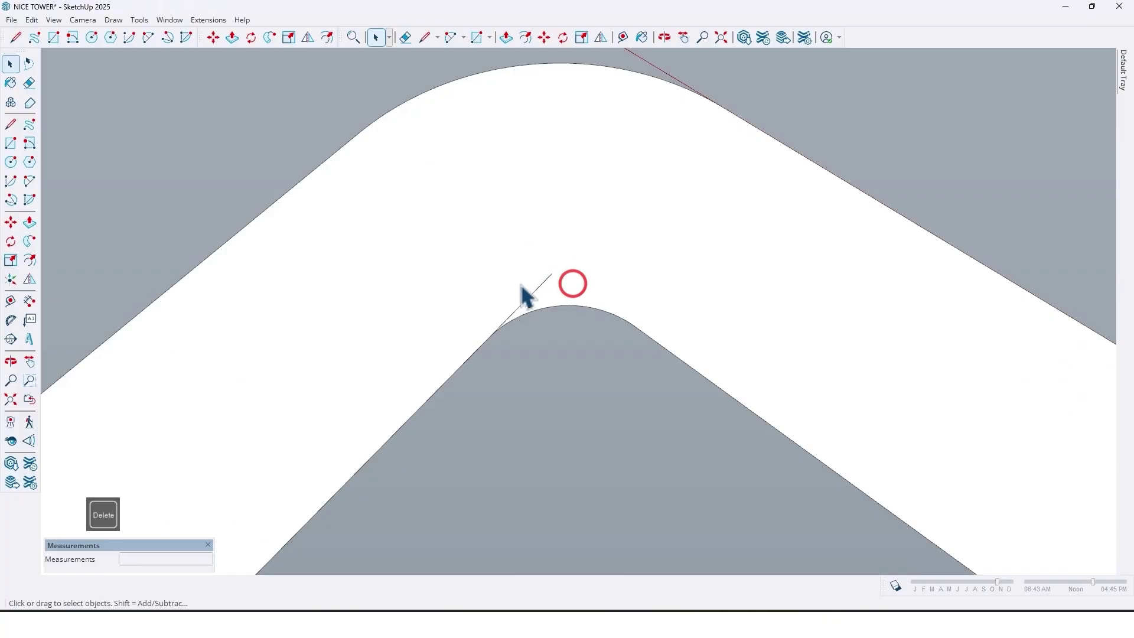
{"action": "left_click", "coordinate": [531, 295]}
{"action": "key", "text": "Delete"}
Push/Pull the L-shaped face up by 70 cm to form the desk body.
{"action": "scroll", "coordinate": [520, 295], "scroll_direction": "down", "scroll_amount": 2}
{"action": "middle_click_drag", "start_coordinate": [266, 313], "coordinate": [412, 395]}
{"action": "scroll", "coordinate": [555, 275], "scroll_direction": "down", "scroll_amount": 2}
{"action": "middle_click_drag", "start_coordinate": [581, 408], "coordinate": [549, 384]}
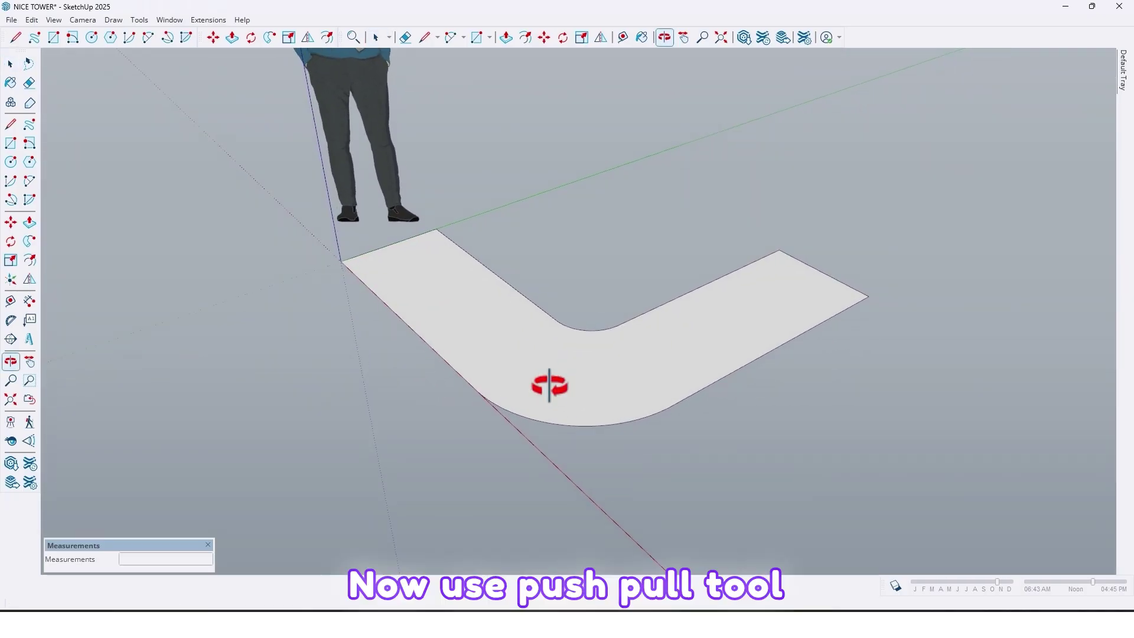
{"action": "left_click", "coordinate": [30, 226]}
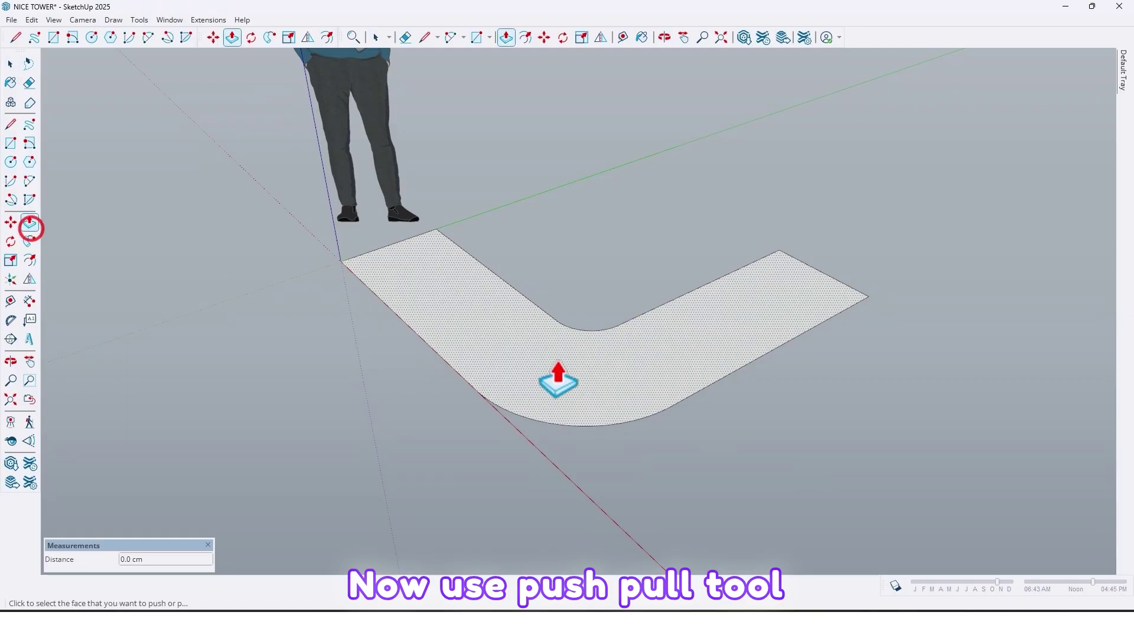
{"action": "left_click", "coordinate": [524, 372]}
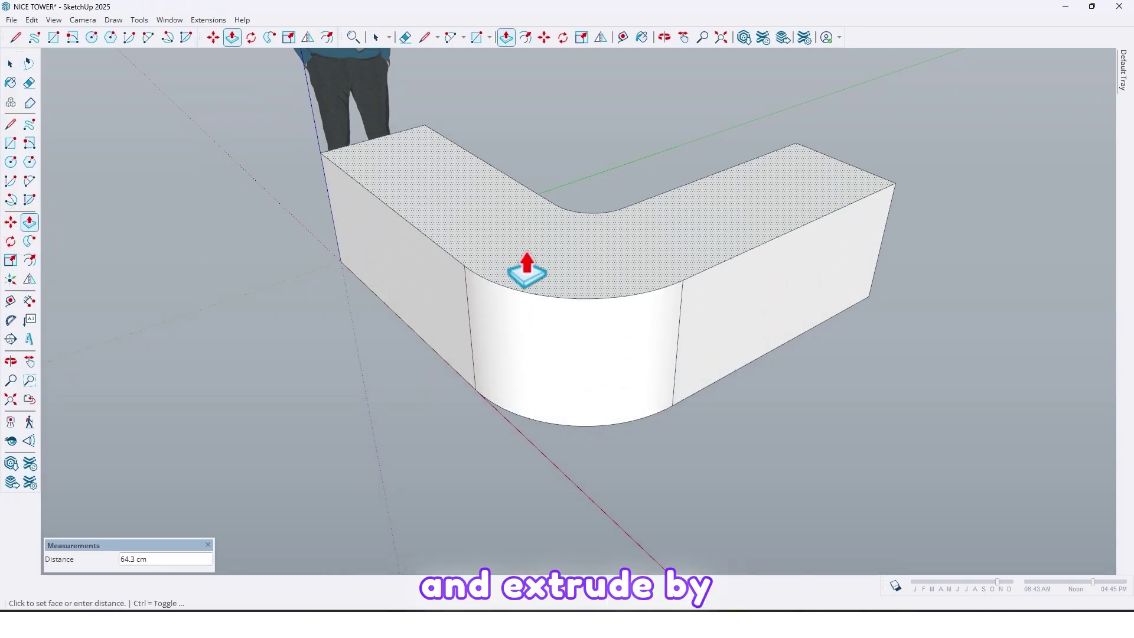
{"action": "type", "text": "70"}
{"action": "key", "text": "Return"}
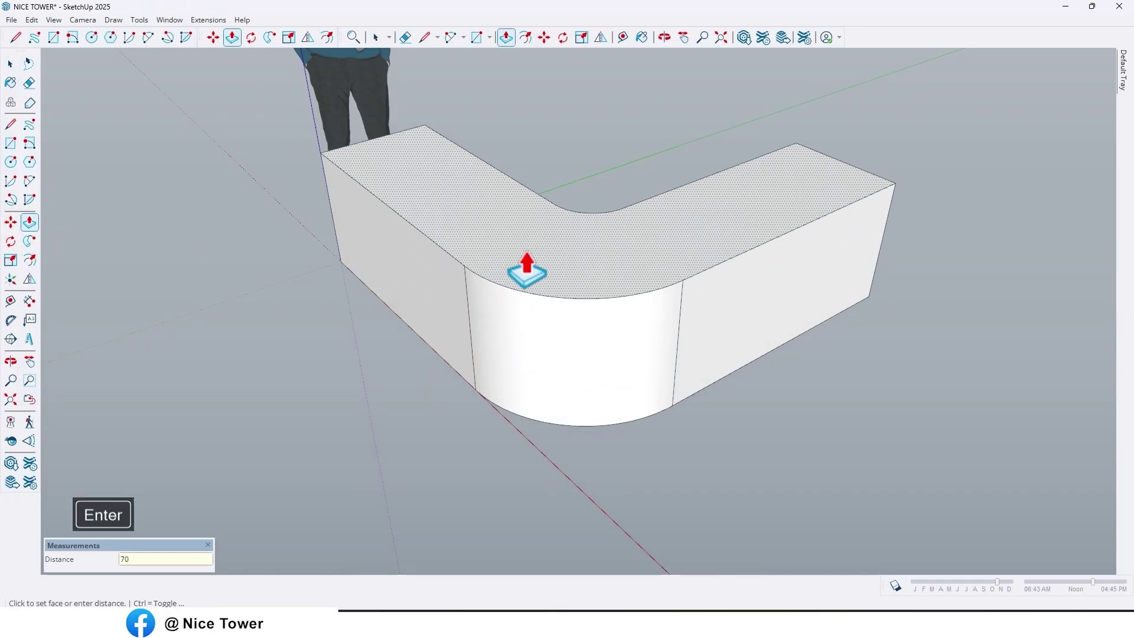
{"action": "mouse_move", "coordinate": [463, 321]}
{"action": "middle_mouse_down"}
{"action": "mouse_move", "coordinate": [596, 281]}
{"action": "mouse_move", "coordinate": [545, 342]}
{"action": "mouse_move", "coordinate": [531, 451]}
{"action": "mouse_move", "coordinate": [526, 380]}
{"action": "mouse_move", "coordinate": [514, 380]}
{"action": "middle_mouse_up"}
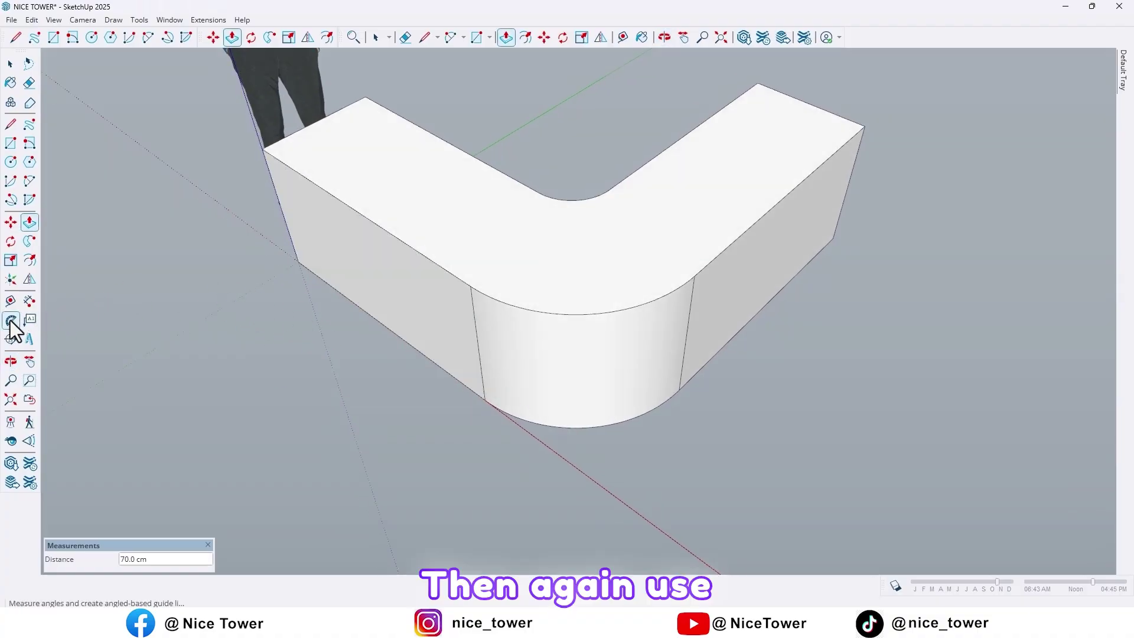
Offset the outline of the desk body's top face outward by 5 cm.
{"action": "left_click", "coordinate": [29, 260]}
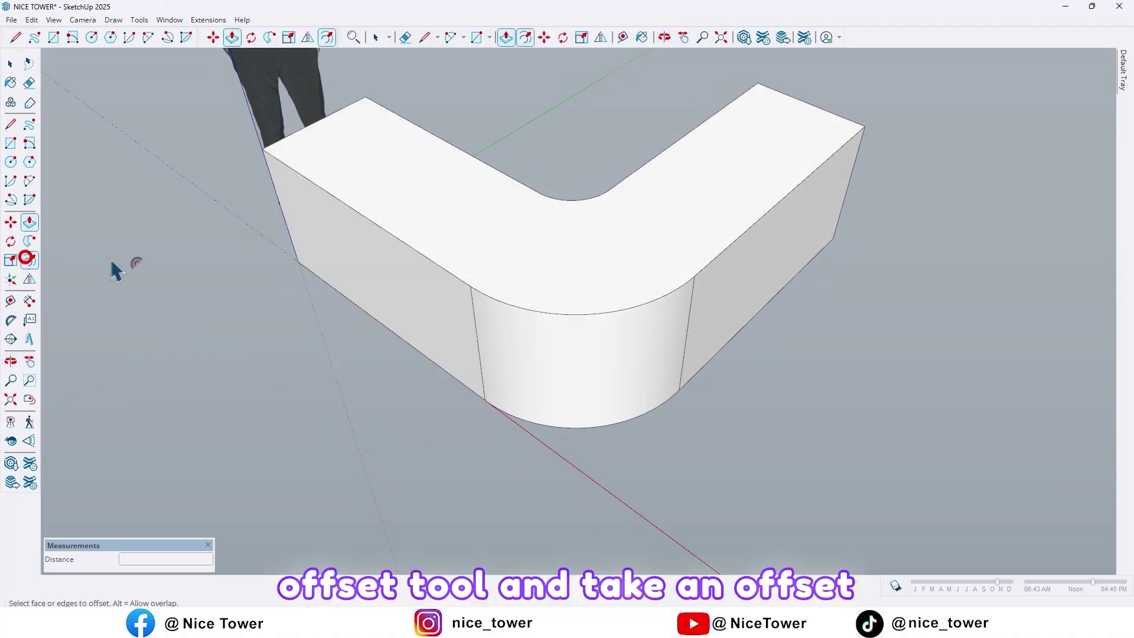
{"action": "left_click", "coordinate": [380, 211]}
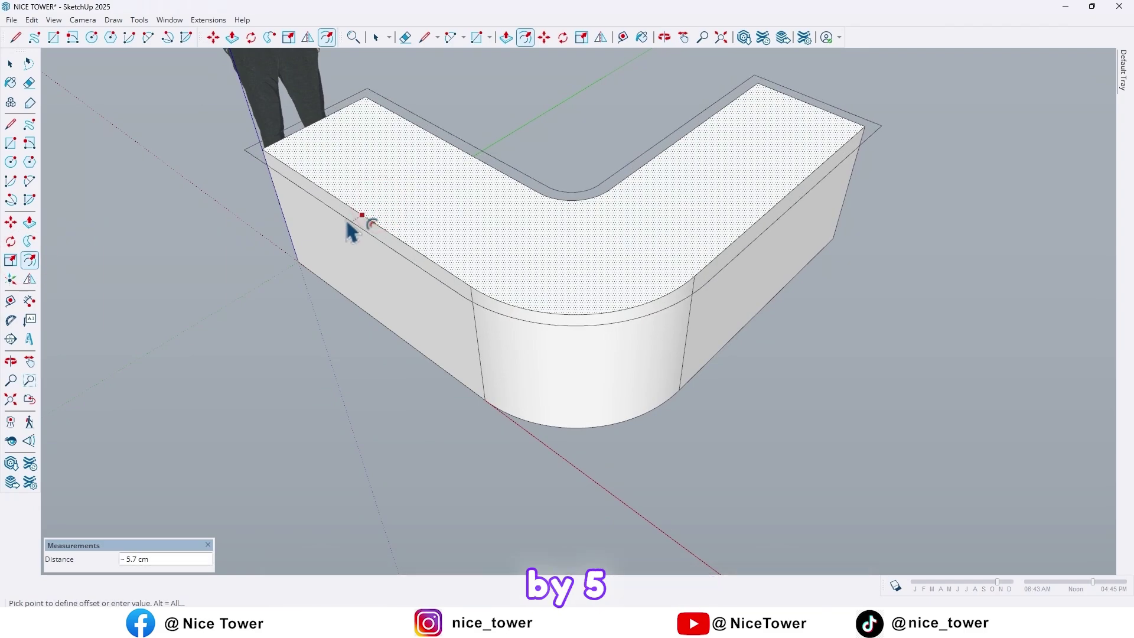
{"action": "type", "text": "5"}
{"action": "key", "text": "Return"}
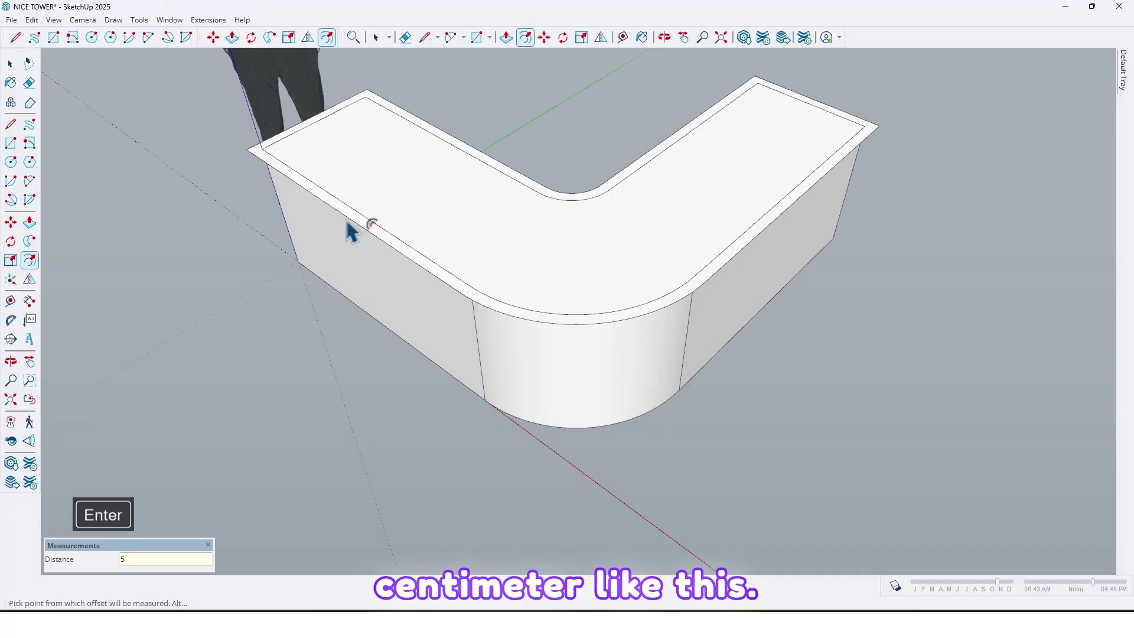
Push/Pull the offset border and the inner top face up by 5 cm to form the countertop.
{"action": "key", "text": "p"}
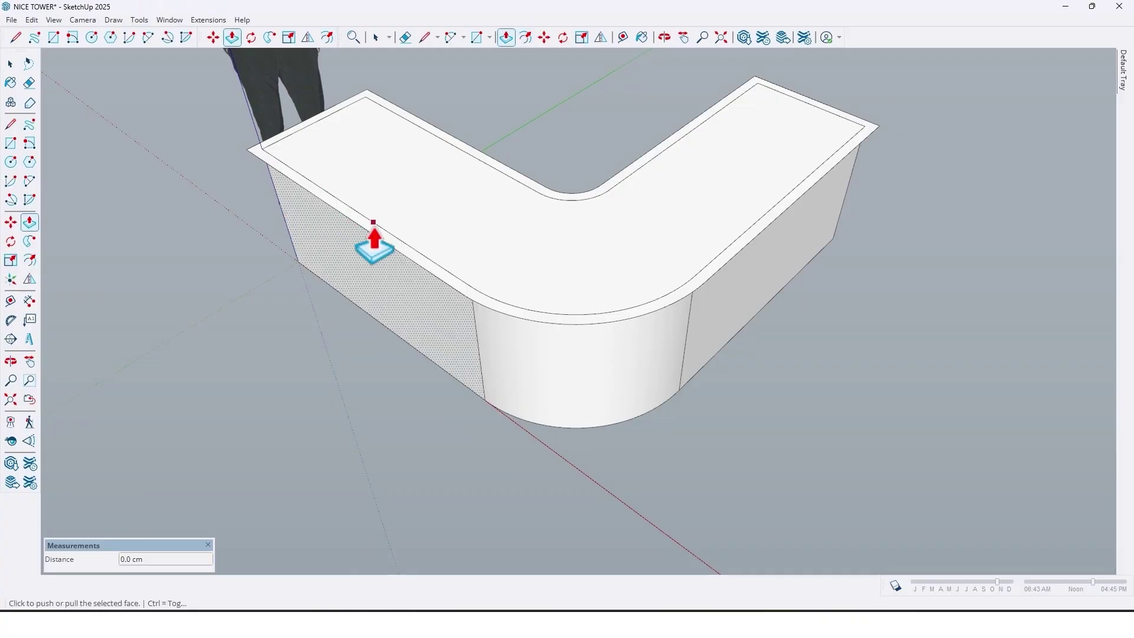
{"action": "key", "text": "Escape"}
{"action": "left_click", "coordinate": [401, 246]}
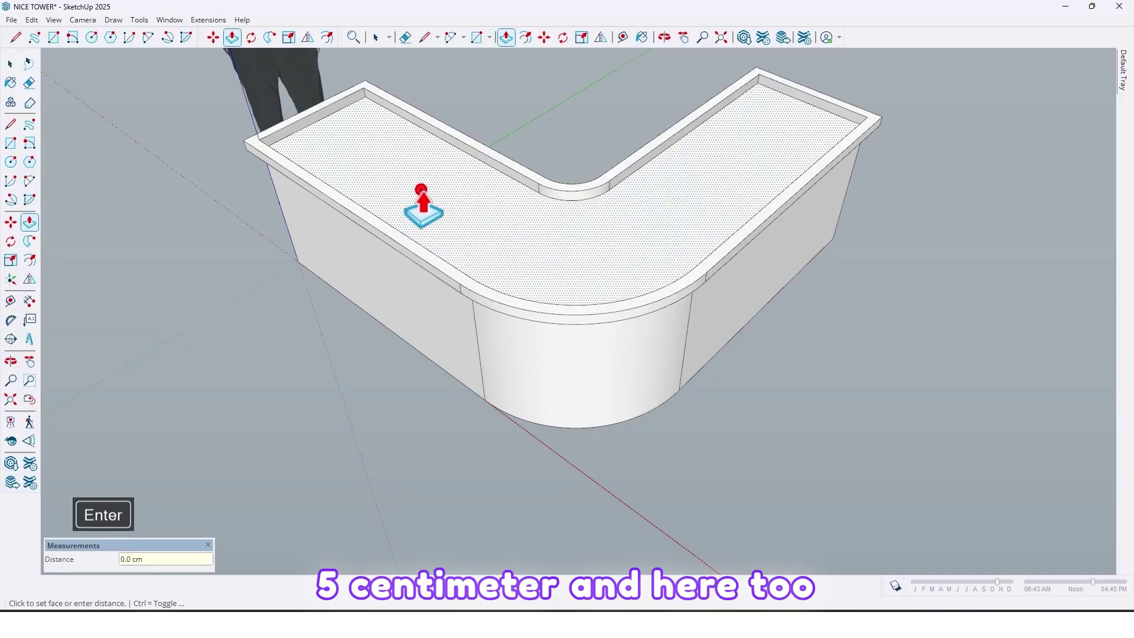
Draw 5 cm lines across the countertop border at the inner corners of both desk ends.
{"action": "middle_click_drag", "start_coordinate": [419, 188], "coordinate": [602, 457]}
{"action": "scroll", "coordinate": [509, 324], "scroll_direction": "up", "scroll_amount": 5}
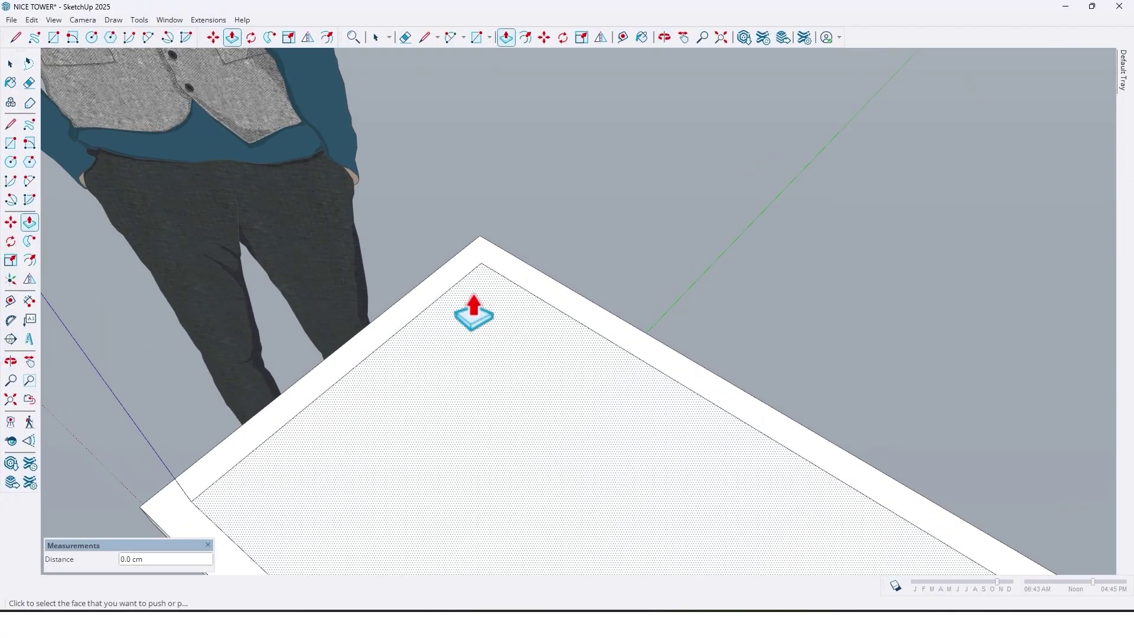
{"action": "key", "text": "l"}
{"action": "left_click", "coordinate": [484, 262]}
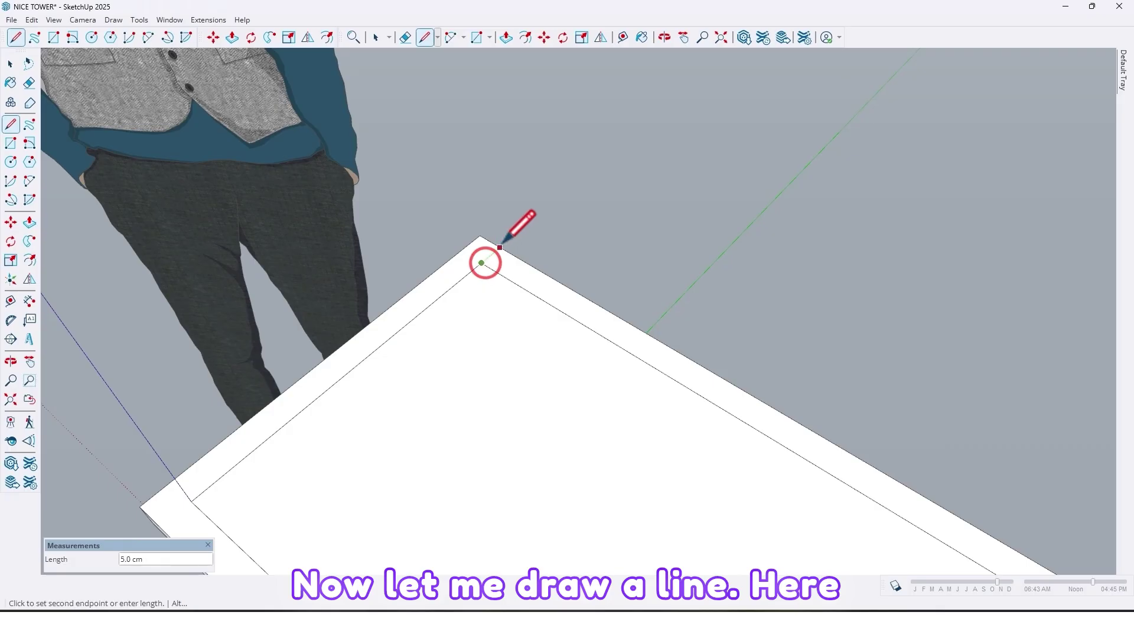
{"action": "scroll", "coordinate": [683, 274], "scroll_direction": "down", "scroll_amount": 5}
{"action": "scroll", "coordinate": [691, 260], "scroll_direction": "up", "scroll_amount": 8}
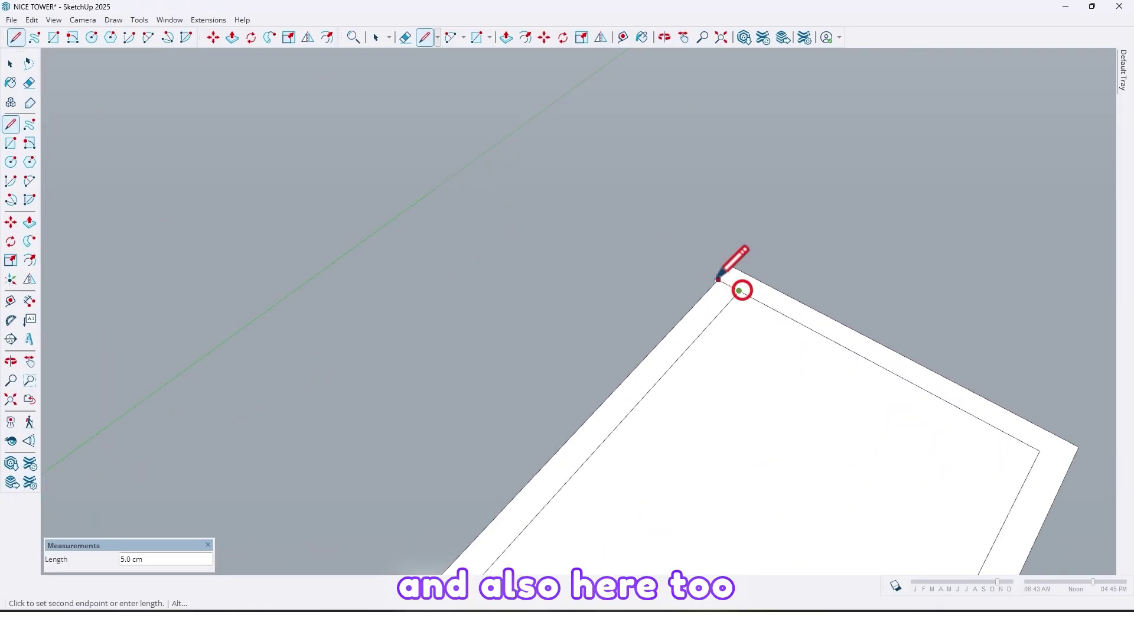
{"action": "scroll", "coordinate": [683, 294], "scroll_direction": "down", "scroll_amount": 4}
Push/Pull the outer part of the countertop border up by 20 cm to form a raised ledge.
{"action": "middle_click_drag", "start_coordinate": [683, 293], "coordinate": [620, 207]}
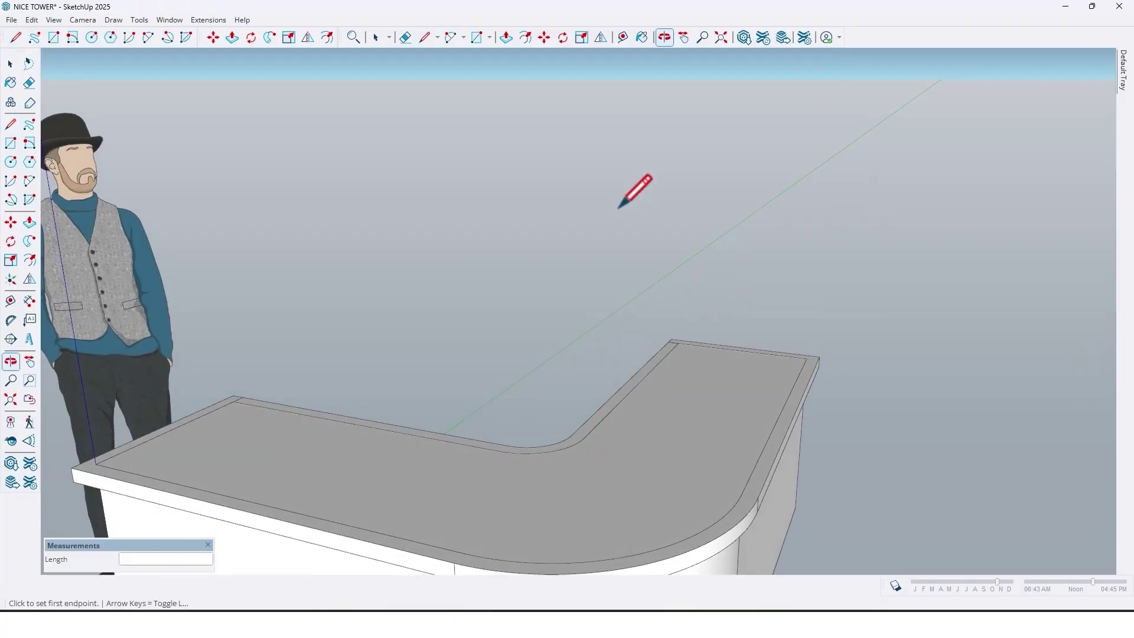
{"action": "scroll", "coordinate": [620, 207], "scroll_direction": "down", "scroll_amount": 2}
{"action": "middle_click_drag", "start_coordinate": [555, 295], "coordinate": [460, 366]}
{"action": "scroll", "coordinate": [461, 364], "scroll_direction": "up", "scroll_amount": 2}
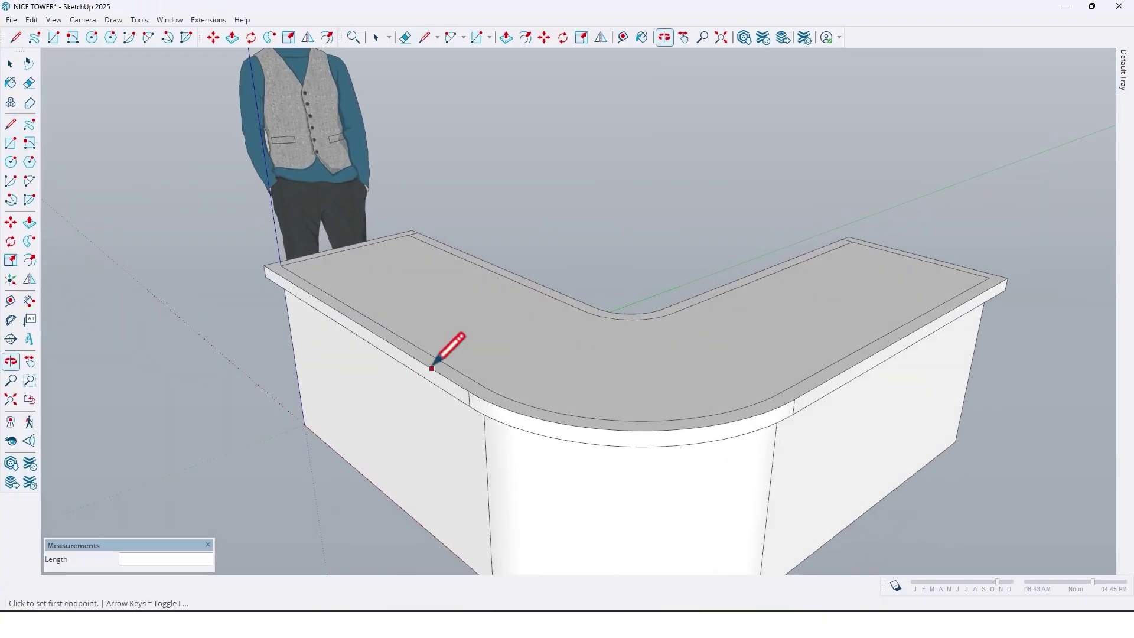
{"action": "key", "text": "p"}
{"action": "left_click_drag", "start_coordinate": [438, 401], "coordinate": [436, 369]}
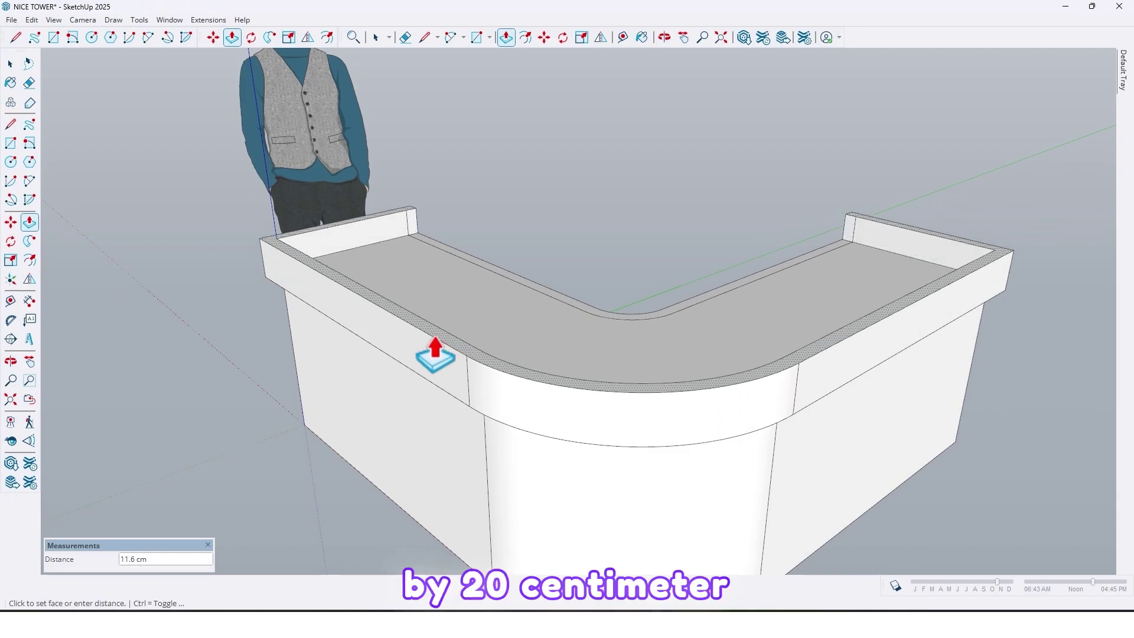
{"action": "type", "text": "20"}
{"action": "key", "text": "Return"}
Erase the offset lines along the inner side of the countertop, including the curved segments.
{"action": "middle_click_drag", "start_coordinate": [433, 346], "coordinate": [561, 375]}
{"action": "scroll", "coordinate": [561, 375], "scroll_direction": "up", "scroll_amount": 6}
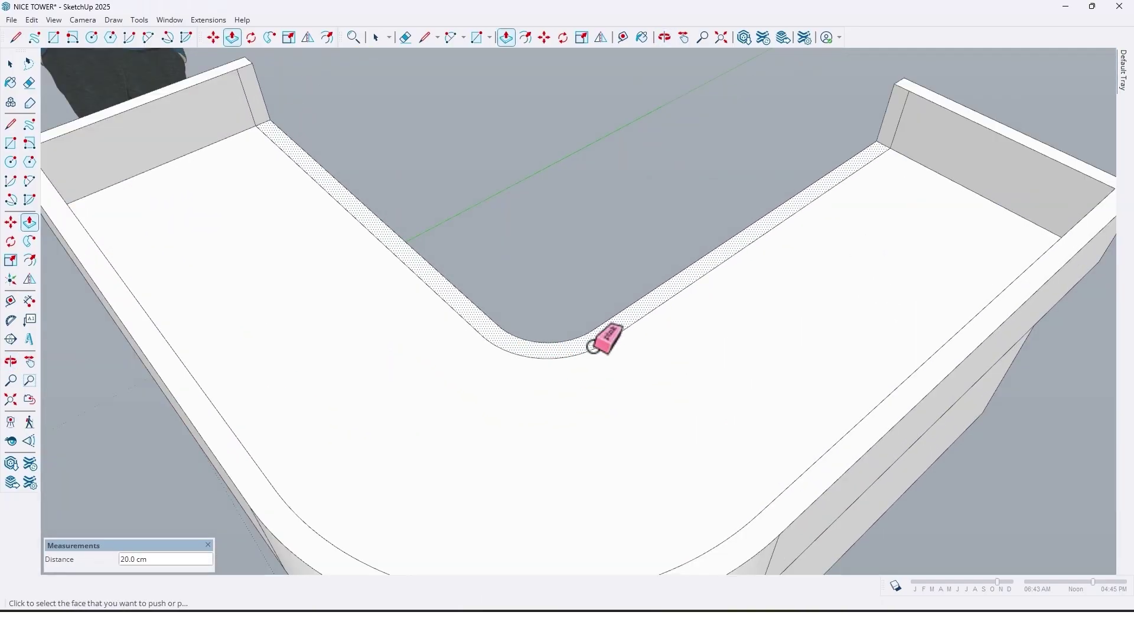
{"action": "key", "text": "e"}
{"action": "left_click", "coordinate": [596, 347]}
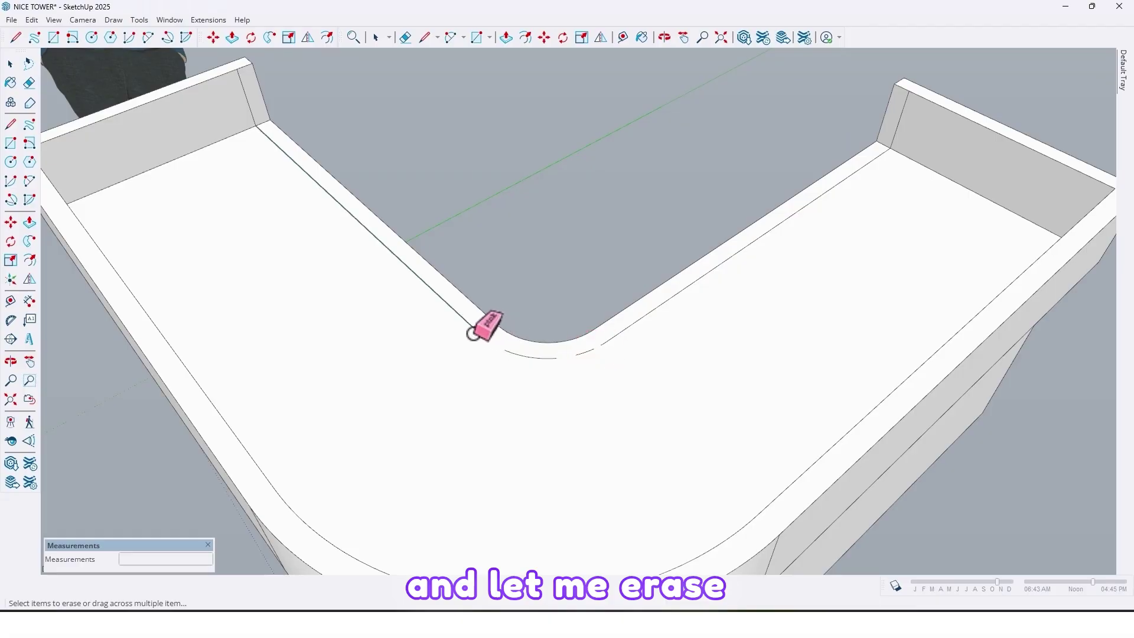
{"action": "left_click", "coordinate": [478, 334]}
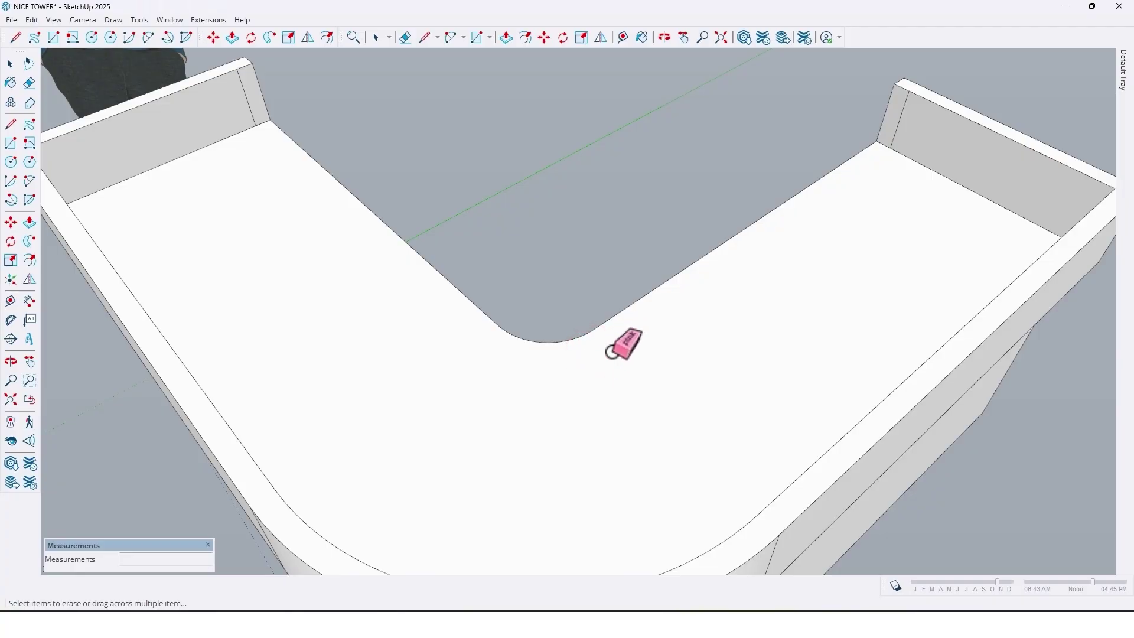
Erase the leftover vertical lines on the inner faces of the raised ledge at both desk ends.
{"action": "scroll", "coordinate": [611, 352], "scroll_direction": "down", "scroll_amount": 5}
{"action": "middle_click_drag", "start_coordinate": [551, 337], "coordinate": [499, 253]}
{"action": "scroll", "coordinate": [498, 253], "scroll_direction": "up", "scroll_amount": 5}
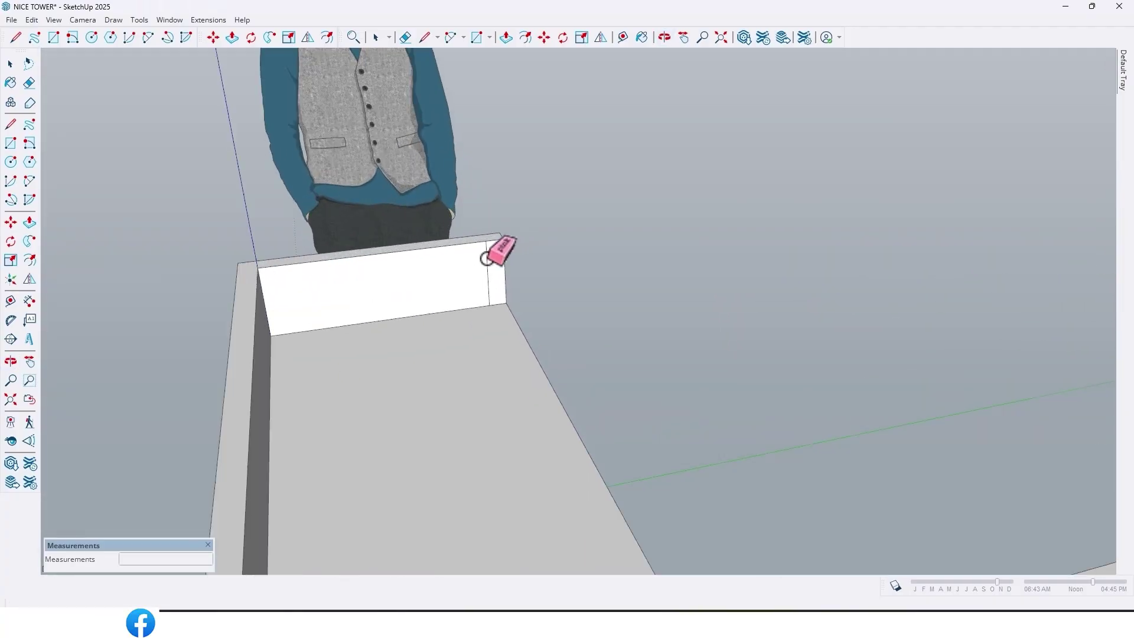
{"action": "scroll", "coordinate": [483, 259], "scroll_direction": "down", "scroll_amount": 4}
{"action": "middle_click_drag", "start_coordinate": [356, 256], "coordinate": [691, 256]}
{"action": "scroll", "coordinate": [734, 303], "scroll_direction": "up", "scroll_amount": 6}
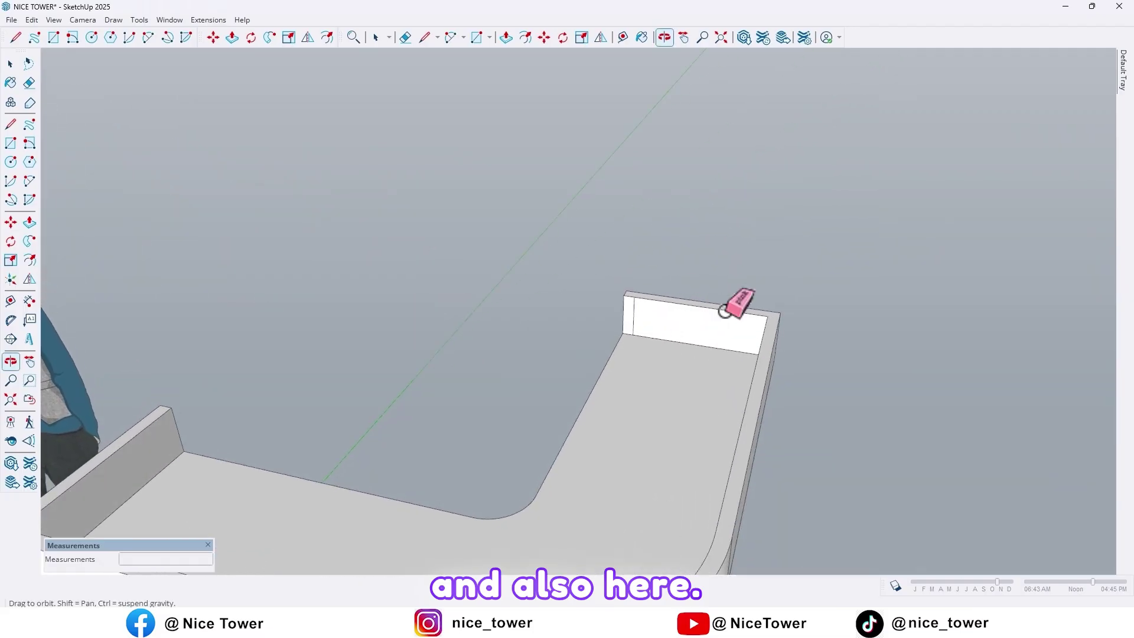
{"action": "scroll", "coordinate": [611, 308], "scroll_direction": "up", "scroll_amount": 2}
{"action": "left_click_drag", "start_coordinate": [611, 308], "coordinate": [620, 319]}
Select all the connected geometry of the reception desk and make it a group.
{"action": "scroll", "coordinate": [602, 299], "scroll_direction": "down", "scroll_amount": 6}
{"action": "middle_click_drag", "start_coordinate": [602, 298], "coordinate": [59, 260]}
{"action": "middle_click_drag", "start_coordinate": [454, 322], "coordinate": [489, 327]}
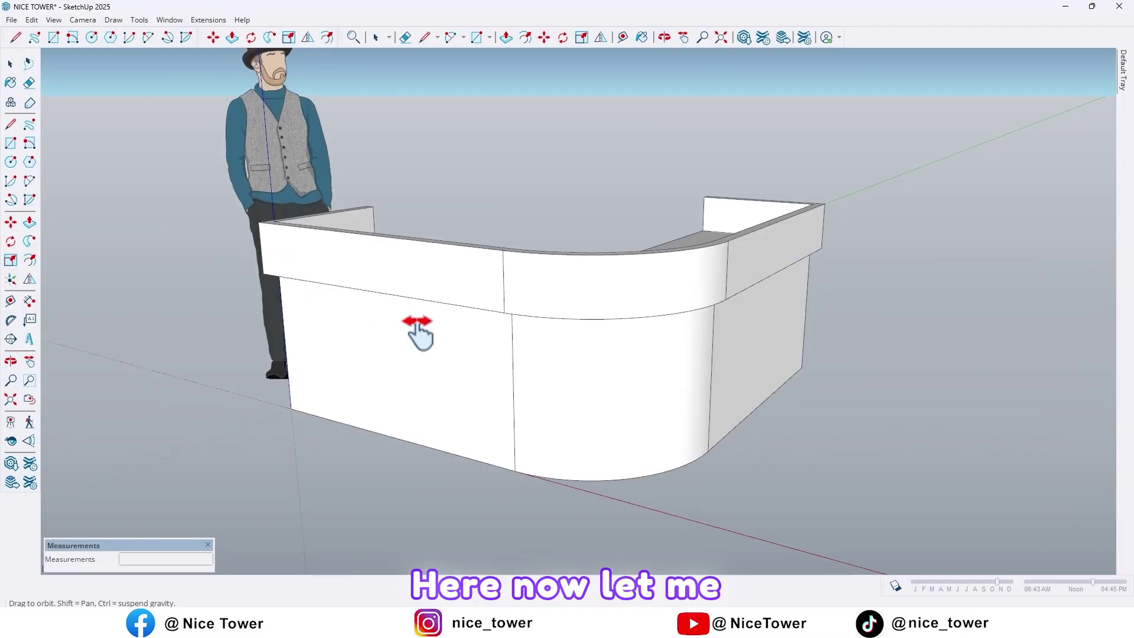
{"action": "key", "text": "space"}
{"action": "triple_click", "coordinate": [304, 365]}
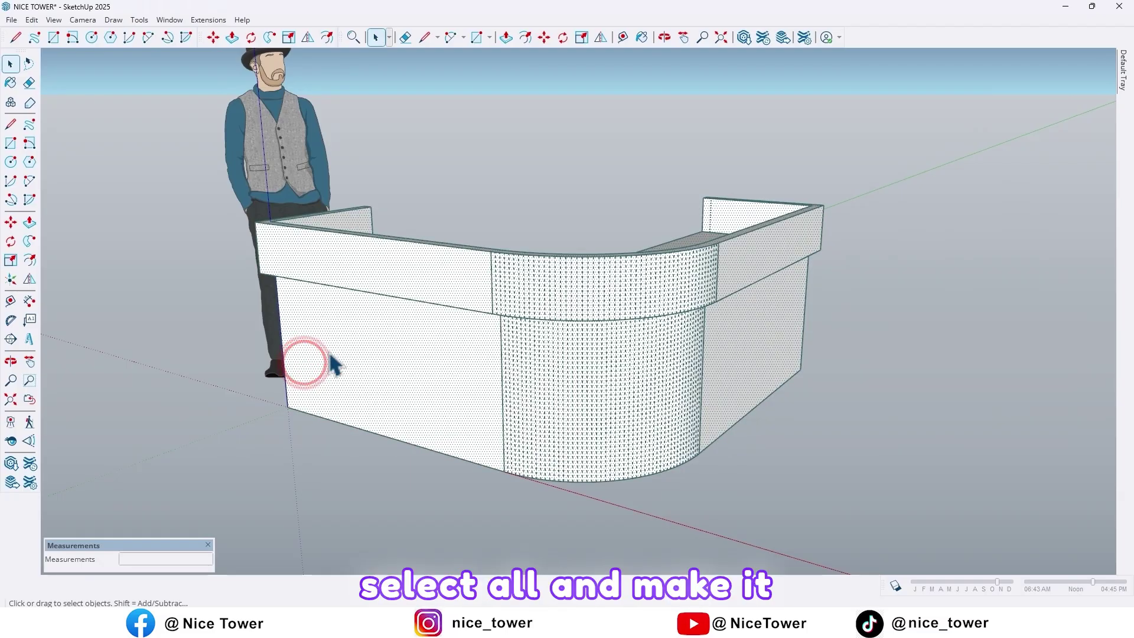
{"action": "right_click", "coordinate": [329, 361]}
{"action": "left_click", "coordinate": [363, 113]}
{"action": "left_click", "coordinate": [179, 477]}
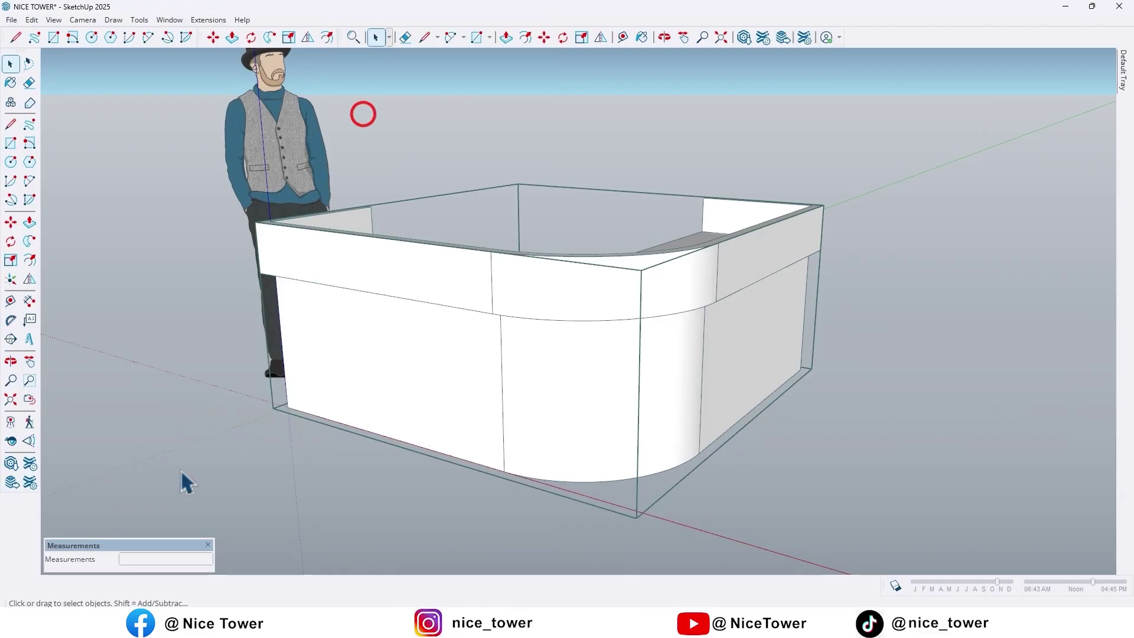
{"action": "middle_click_drag", "start_coordinate": [377, 411], "coordinate": [412, 380]}
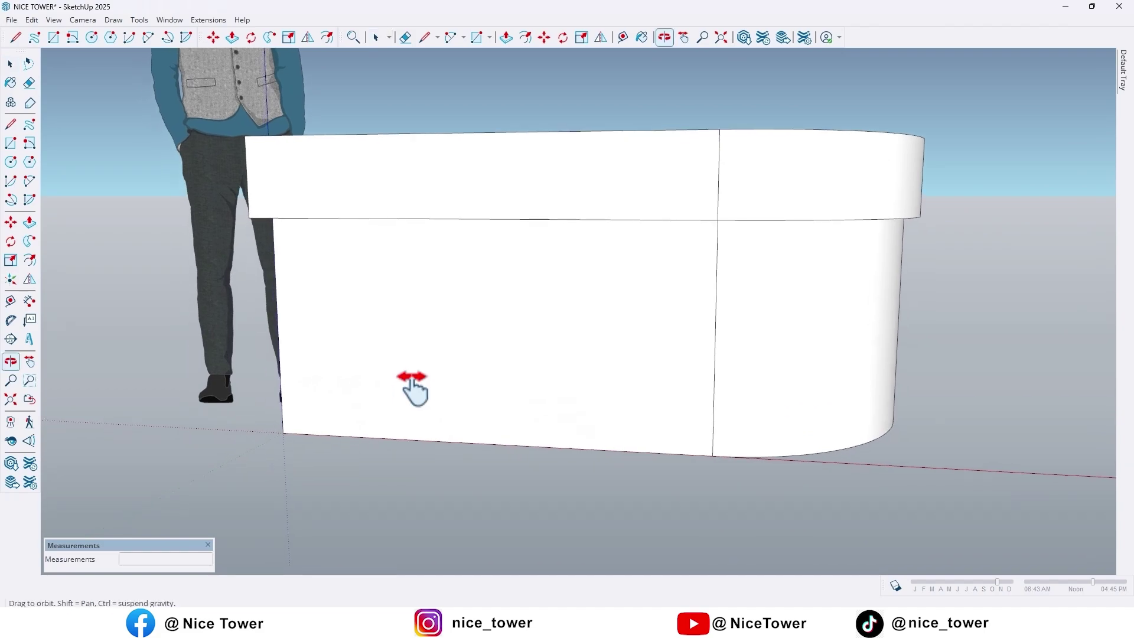
Draw a narrow rectangle about 4.4 cm wide and 70 cm high on the desk's front face, from the bottom edge to the countertop underside.
{"action": "scroll", "coordinate": [413, 388], "scroll_direction": "up", "scroll_amount": 2}
{"action": "key", "text": "r"}
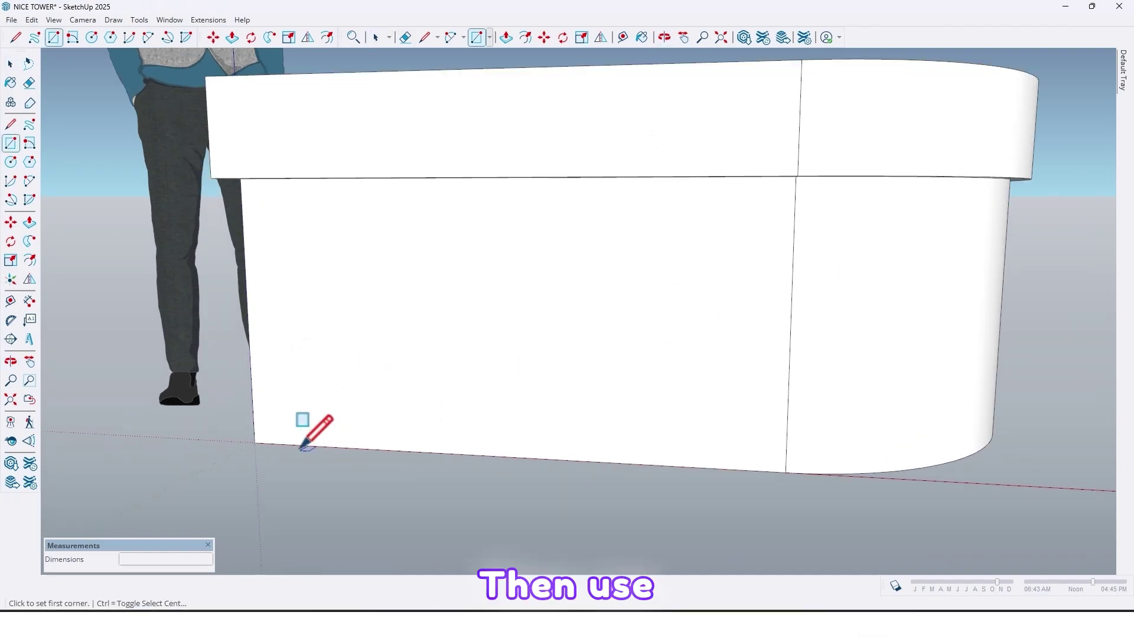
{"action": "left_click", "coordinate": [302, 445]}
{"action": "middle_click_drag", "start_coordinate": [325, 384], "coordinate": [428, 312]}
{"action": "scroll", "coordinate": [406, 259], "scroll_direction": "up", "scroll_amount": 2}
{"action": "mouse_move", "coordinate": [405, 246]}
{"action": "middle_mouse_down"}
{"action": "mouse_move", "coordinate": [385, 235]}
{"action": "mouse_move", "coordinate": [370, 203]}
{"action": "middle_mouse_up"}
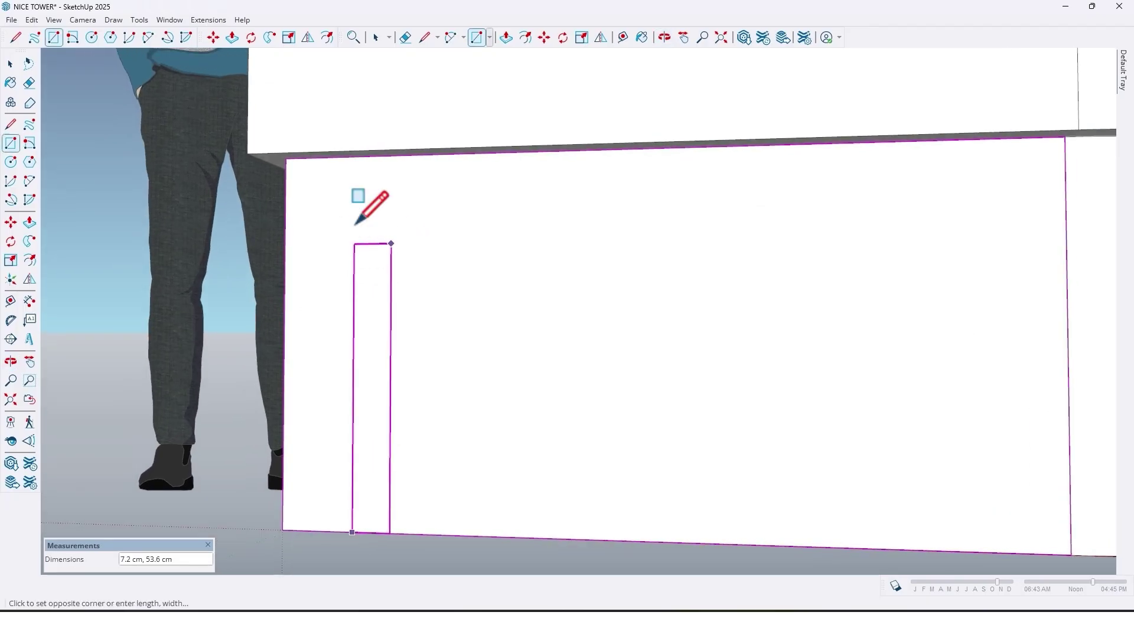
{"action": "scroll", "coordinate": [372, 175], "scroll_direction": "up", "scroll_amount": 3}
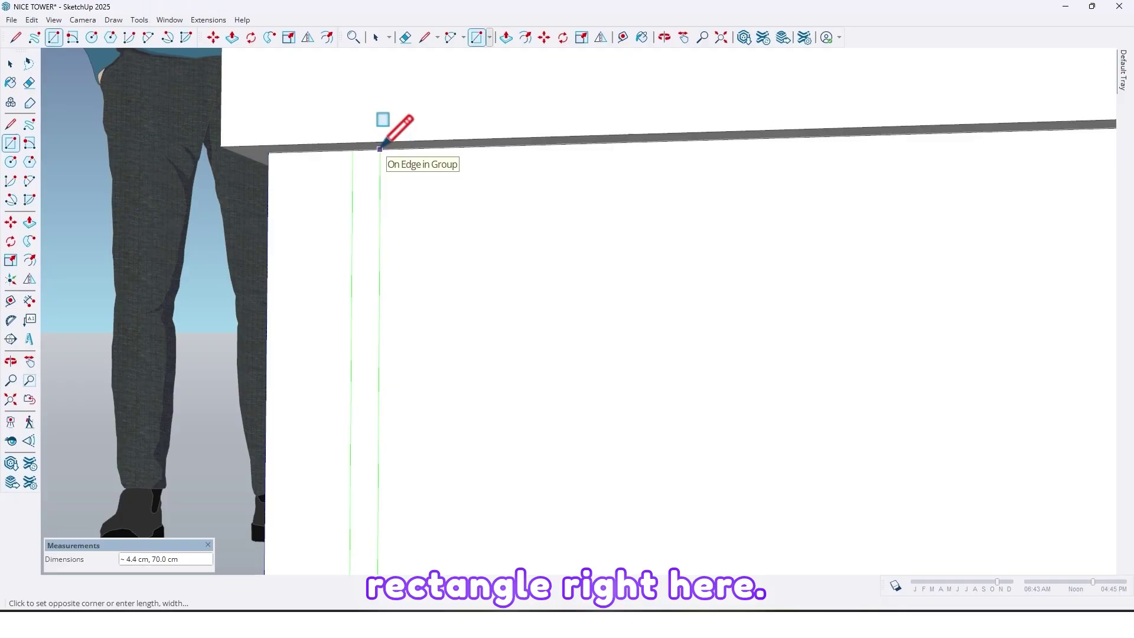
{"action": "left_click", "coordinate": [381, 148]}
Push/Pull the narrow rectangle outward by 4 cm to form a vertical slat.
{"action": "middle_click_drag", "start_coordinate": [362, 354], "coordinate": [368, 439]}
{"action": "key", "text": "p"}
{"action": "left_click", "coordinate": [388, 457]}
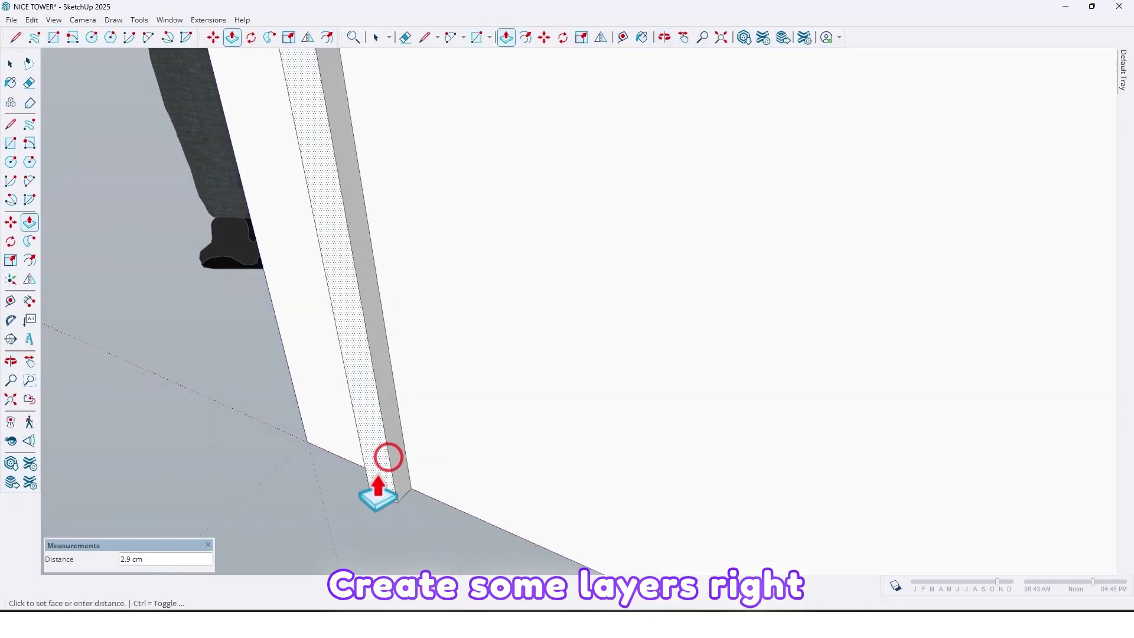
{"action": "middle_click_drag", "start_coordinate": [378, 490], "coordinate": [375, 414]}
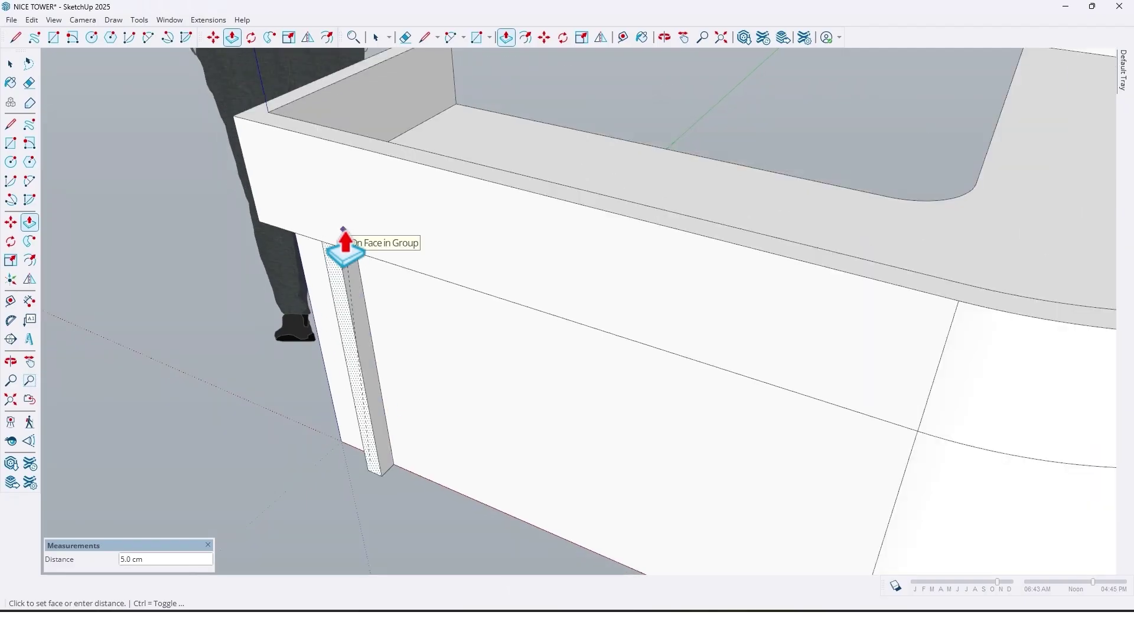
{"action": "key", "text": "Return"}
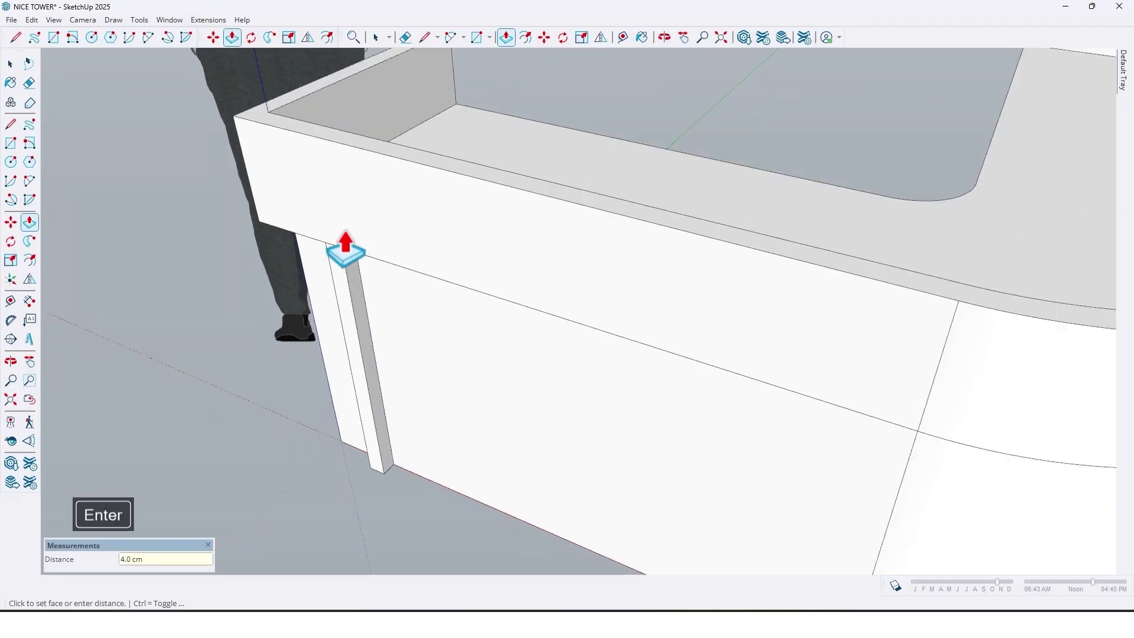
Select all of the slat's geometry and make it a component with the default settings.
{"action": "middle_click_drag", "start_coordinate": [298, 334], "coordinate": [407, 452]}
{"action": "key", "text": "space"}
{"action": "left_click", "coordinate": [398, 442]}
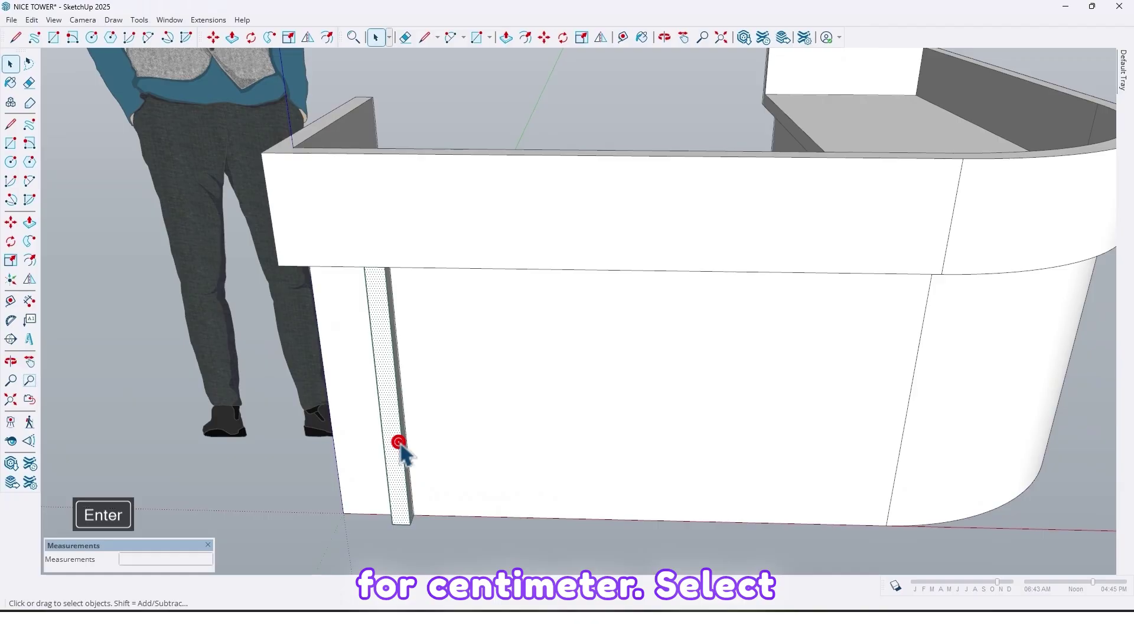
{"action": "right_click", "coordinate": [391, 444]}
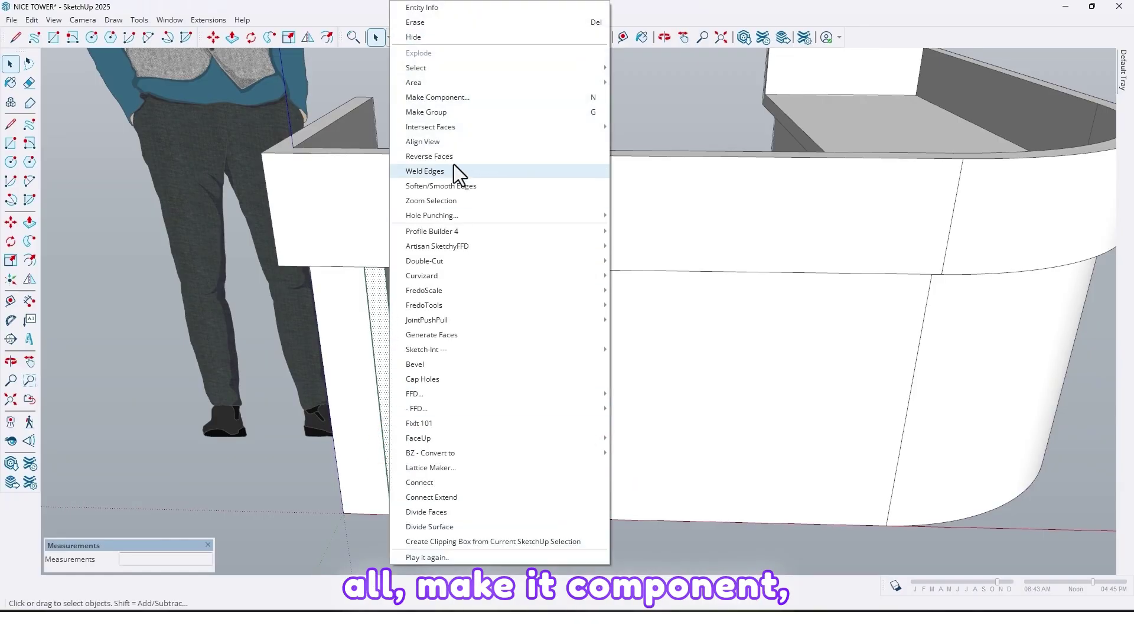
{"action": "left_click", "coordinate": [431, 98]}
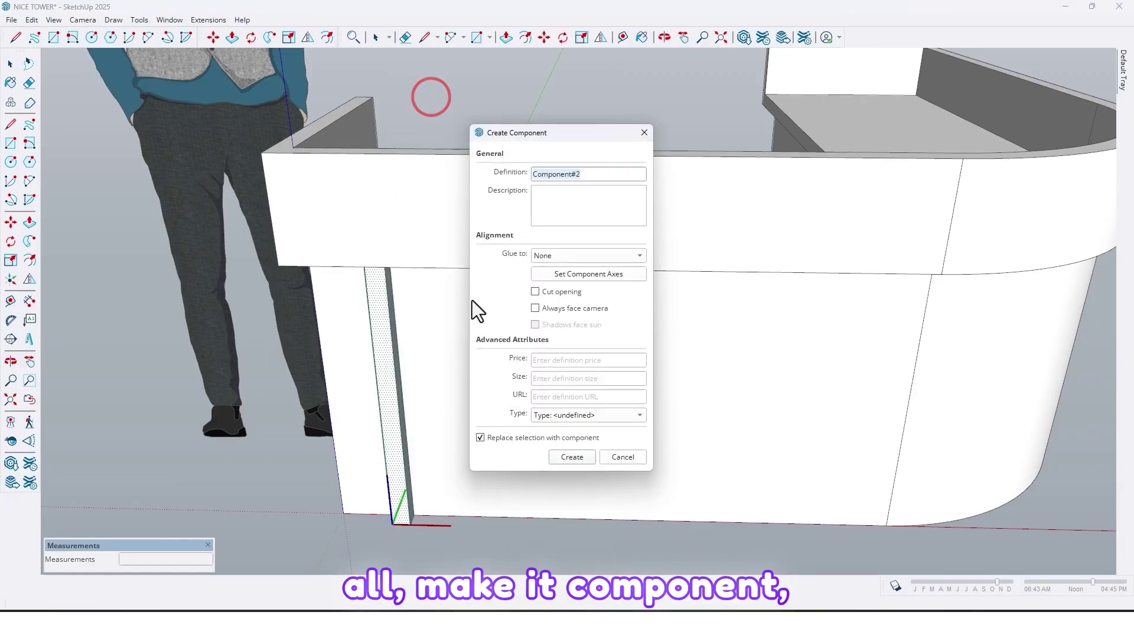
{"action": "left_click", "coordinate": [565, 459]}
Copy the slat sideways along the front face and multiply the copy 3x with even gaps.
{"action": "scroll", "coordinate": [487, 465], "scroll_direction": "down", "scroll_amount": 1}
{"action": "middle_click_drag", "start_coordinate": [488, 466], "coordinate": [437, 533]}
{"action": "scroll", "coordinate": [465, 501], "scroll_direction": "up", "scroll_amount": 1}
{"action": "key", "text": "m"}
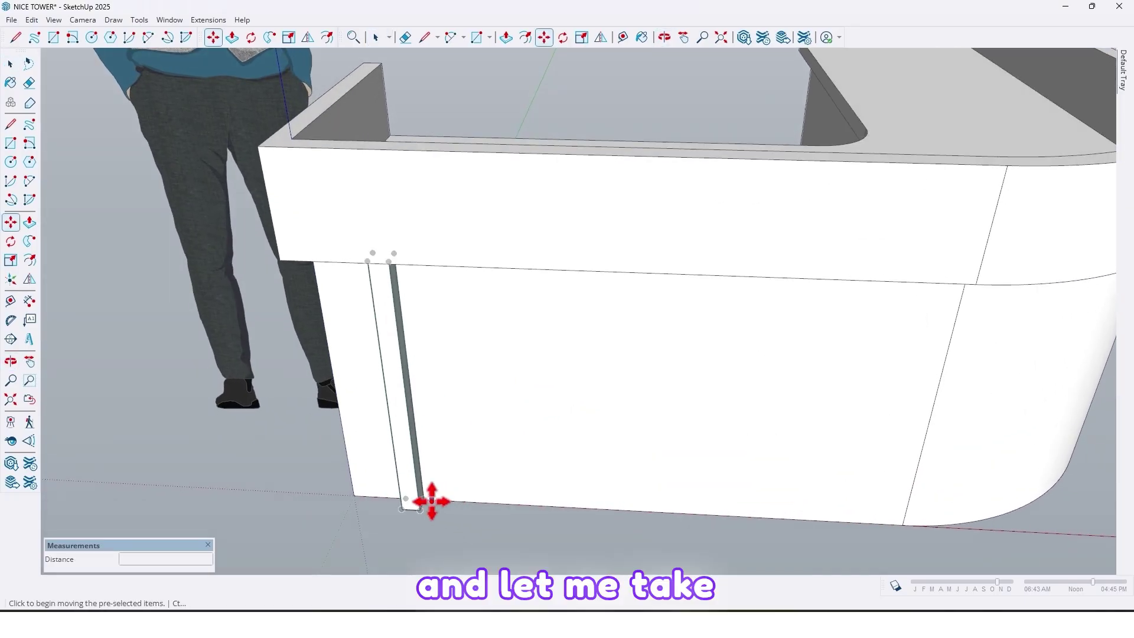
{"action": "left_click", "coordinate": [431, 501]}
{"action": "key", "text": "ctrl"}
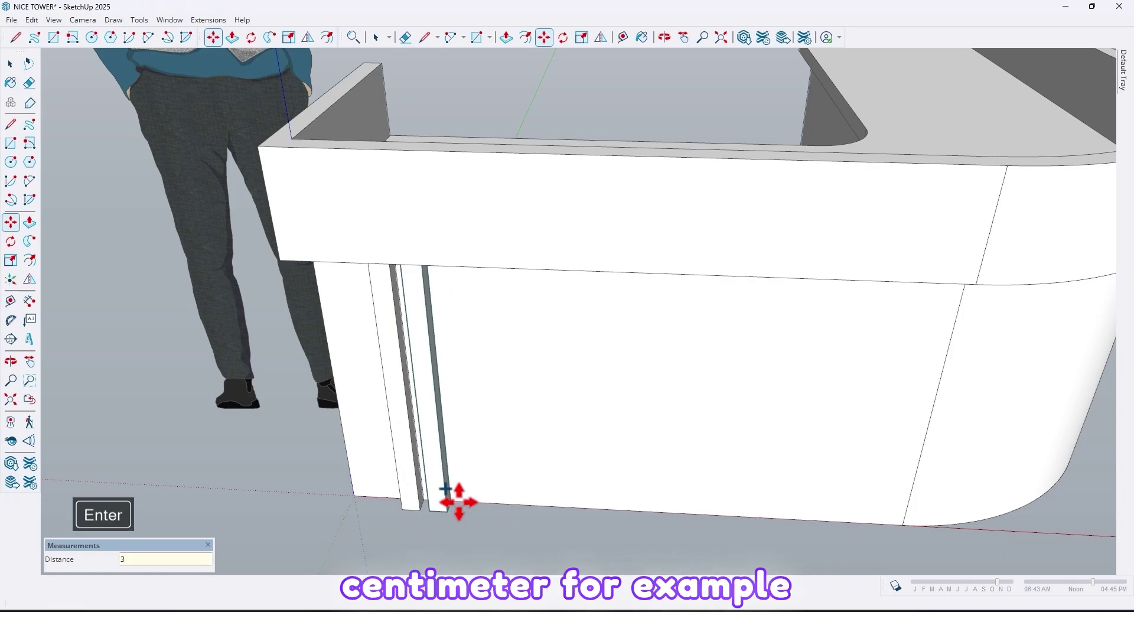
{"action": "key", "text": "Return"}
{"action": "scroll", "coordinate": [436, 397], "scroll_direction": "down", "scroll_amount": 5}
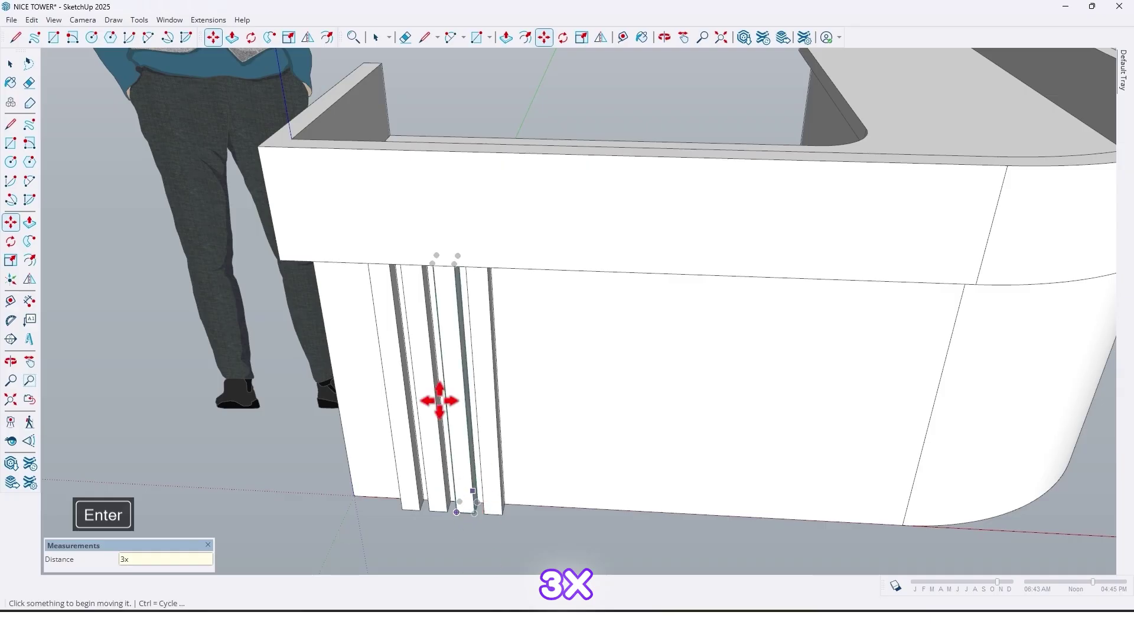
{"action": "mouse_move", "coordinate": [435, 397]}
{"action": "middle_mouse_down"}
{"action": "mouse_move", "coordinate": [590, 325]}
{"action": "mouse_move", "coordinate": [663, 253]}
{"action": "mouse_move", "coordinate": [478, 360]}
{"action": "mouse_move", "coordinate": [473, 405]}
{"action": "mouse_move", "coordinate": [401, 418]}
{"action": "mouse_move", "coordinate": [416, 406]}
{"action": "middle_mouse_up"}
{"action": "scroll", "coordinate": [420, 422], "scroll_direction": "up", "scroll_amount": 3}
{"action": "key", "text": "space"}
Select all four vertical slats on the front face and make them one group.
{"action": "scroll", "coordinate": [465, 463], "scroll_direction": "down", "scroll_amount": 3}
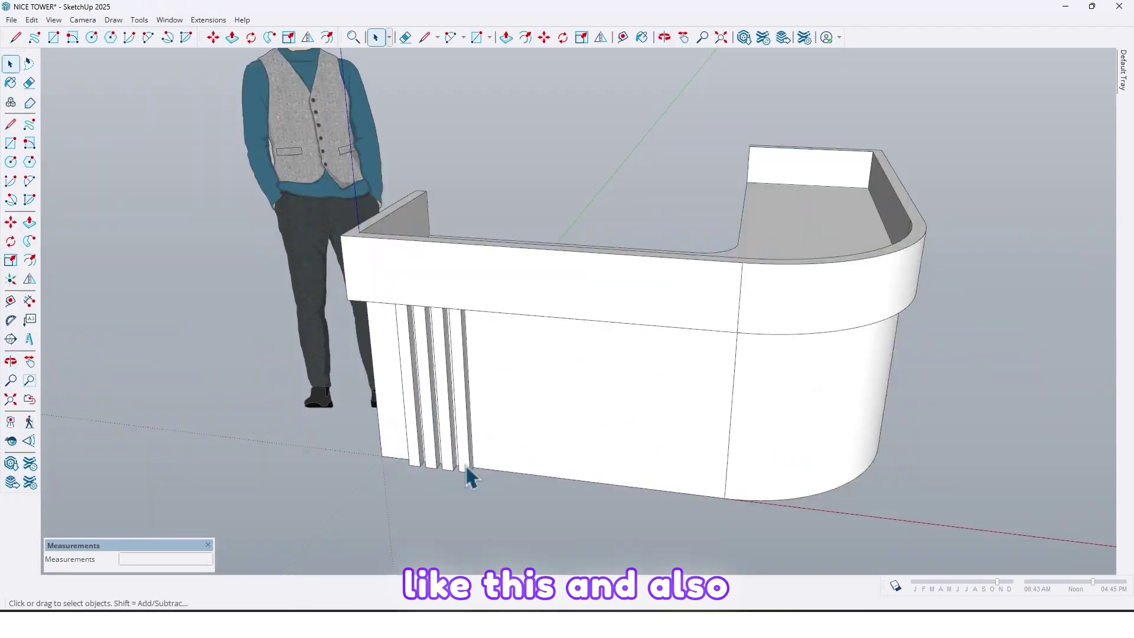
{"action": "scroll", "coordinate": [466, 462], "scroll_direction": "up", "scroll_amount": 3}
{"action": "left_click", "coordinate": [464, 462]}
{"action": "left_click", "coordinate": [446, 460], "text": "ctrl"}
{"action": "left_click", "coordinate": [418, 455], "text": "ctrl"}
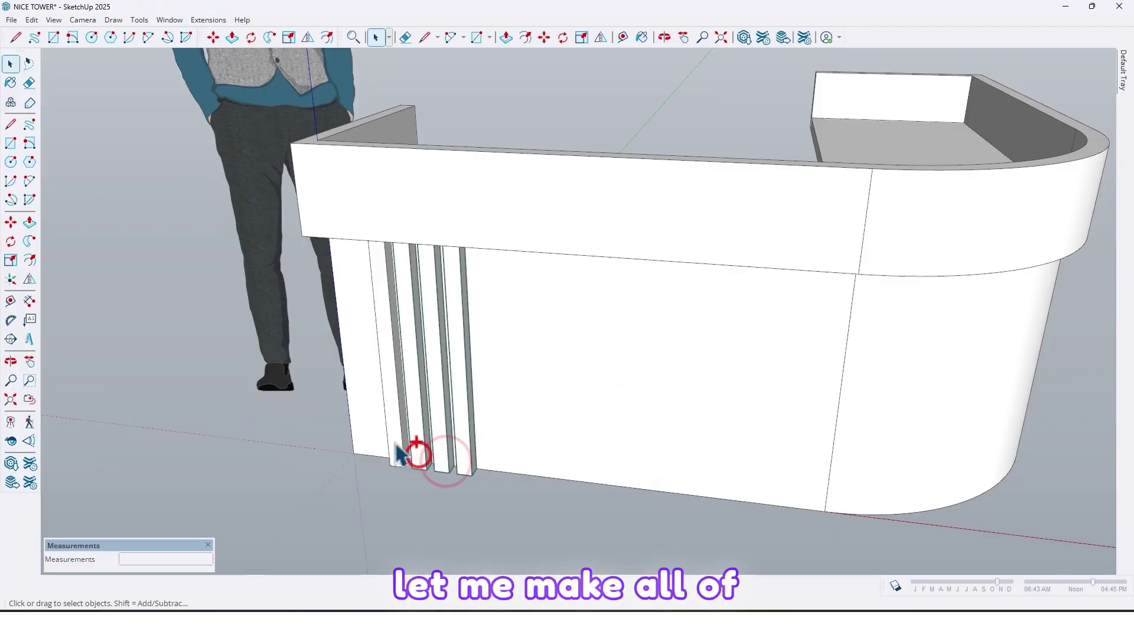
{"action": "right_click", "coordinate": [394, 443]}
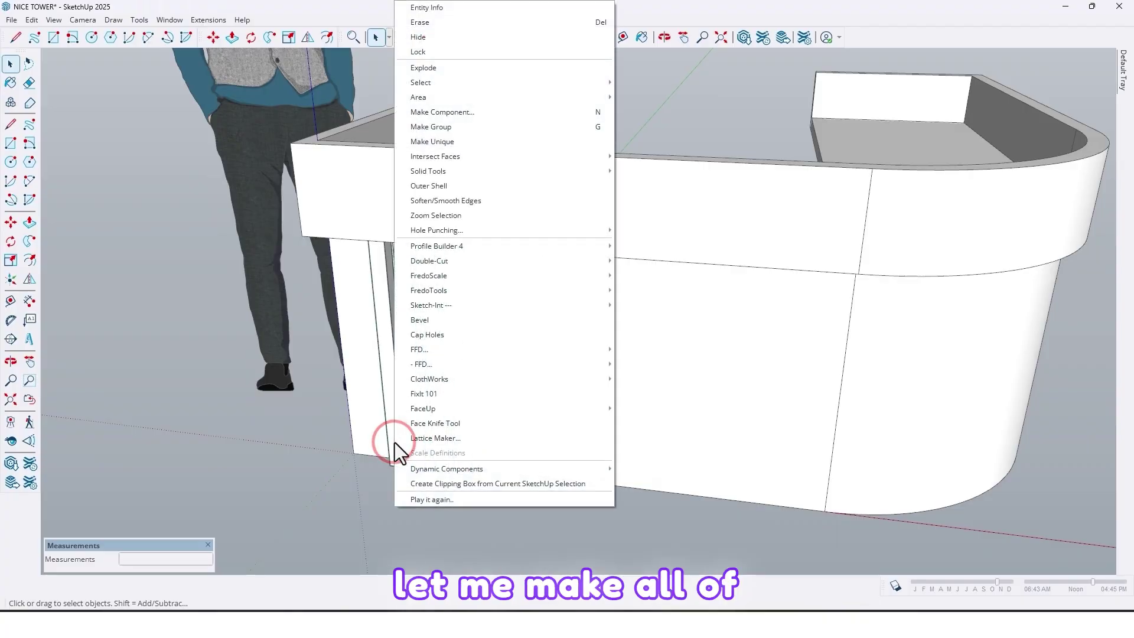
{"action": "left_click", "coordinate": [438, 126]}
Select the slat group and draw a guide line along the green axis, extending the side ledge's outer edge to meet the front edge's extension.
{"action": "scroll", "coordinate": [544, 304], "scroll_direction": "down", "scroll_amount": 3}
{"action": "middle_click_drag", "start_coordinate": [543, 304], "coordinate": [542, 389]}
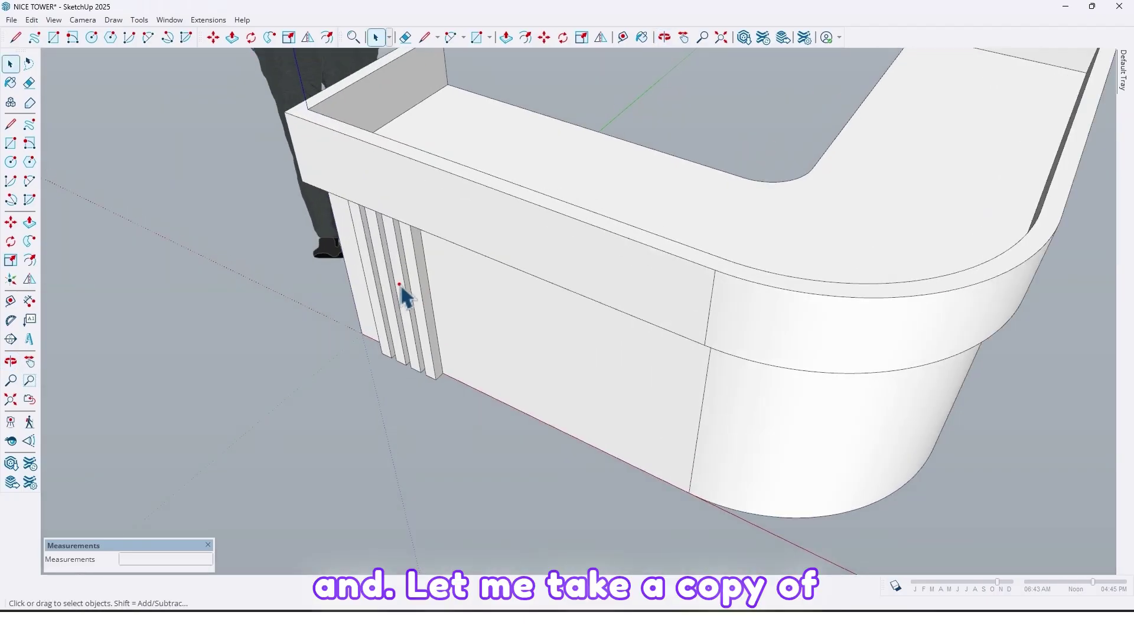
{"action": "left_click", "coordinate": [400, 283]}
{"action": "scroll", "coordinate": [440, 307], "scroll_direction": "down", "scroll_amount": 2}
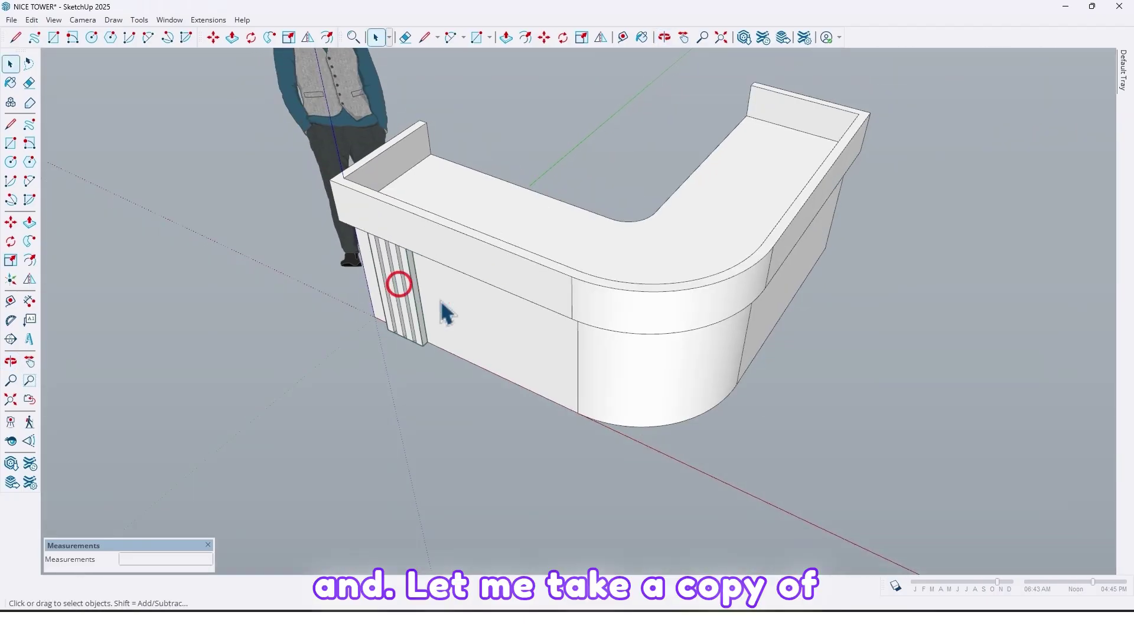
{"action": "middle_click_drag", "start_coordinate": [560, 288], "coordinate": [550, 284]}
{"action": "left_click_drag", "start_coordinate": [551, 285], "coordinate": [555, 275]}
{"action": "key", "text": "l"}
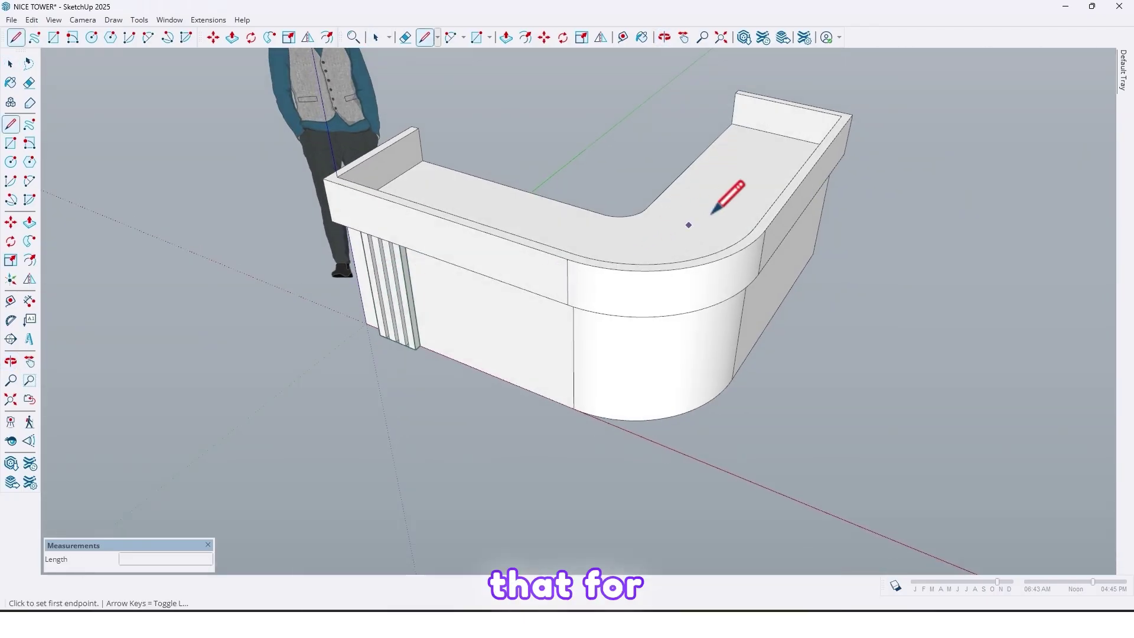
{"action": "left_click", "coordinate": [771, 221]}
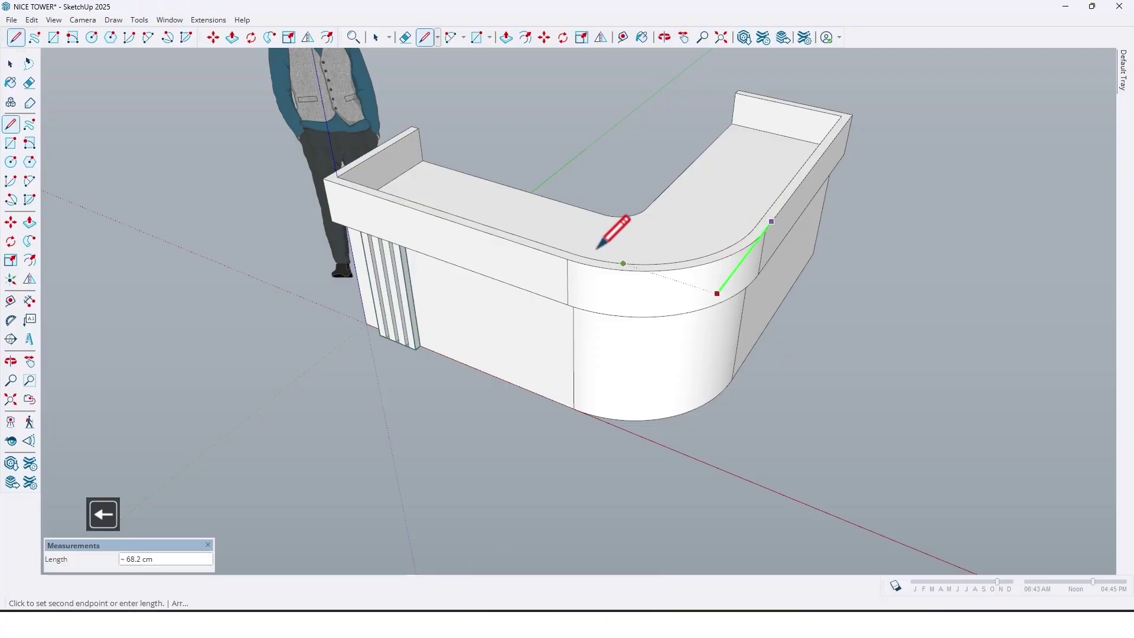
{"action": "key", "text": "space"}
Rotate a copy of the slat group about the vertical axis at the guide line's end, onto the desk's side wing.
{"action": "middle_click_drag", "start_coordinate": [557, 254], "coordinate": [624, 297]}
{"action": "key", "text": "o"}
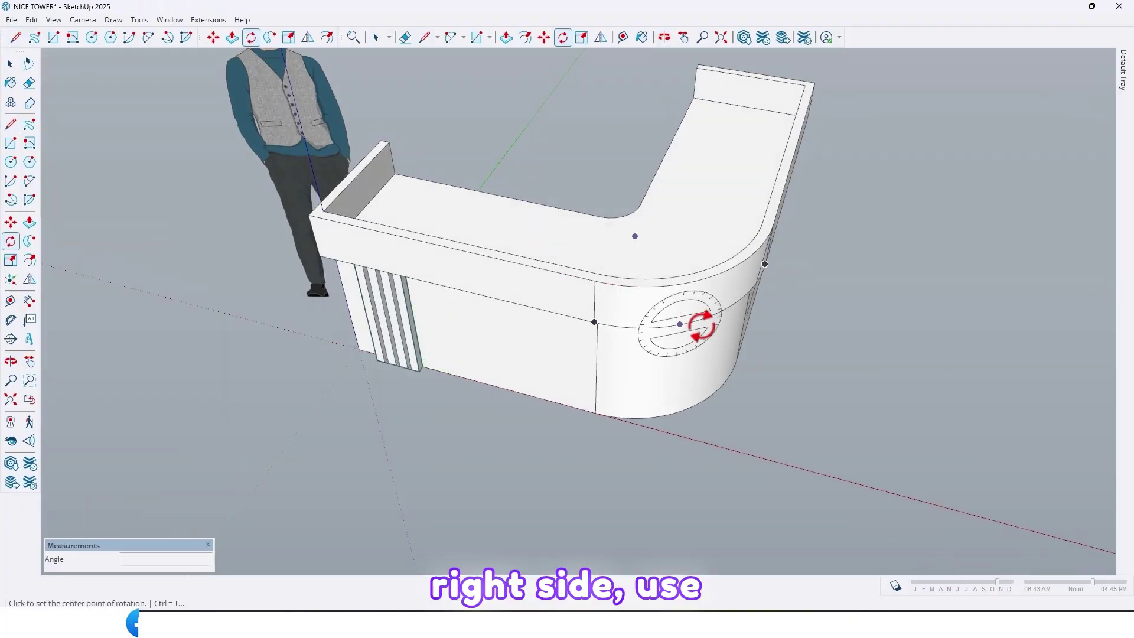
{"action": "left_click_drag", "start_coordinate": [734, 338], "coordinate": [738, 369]}
{"action": "key", "text": "q"}
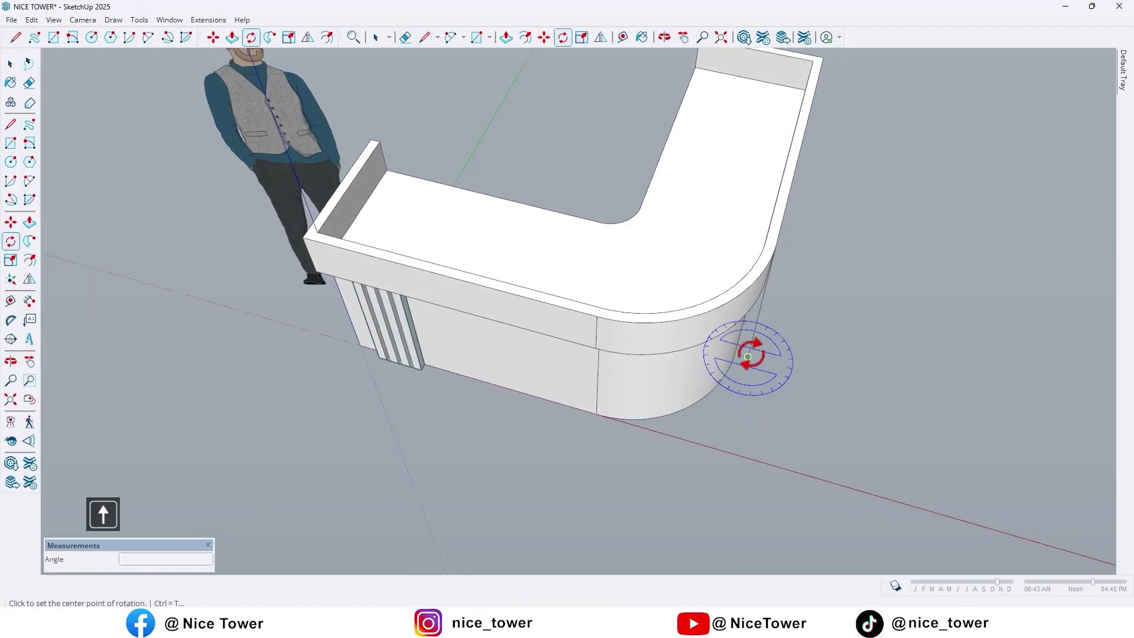
{"action": "left_click", "coordinate": [452, 276]}
{"action": "key", "text": "ctrl"}
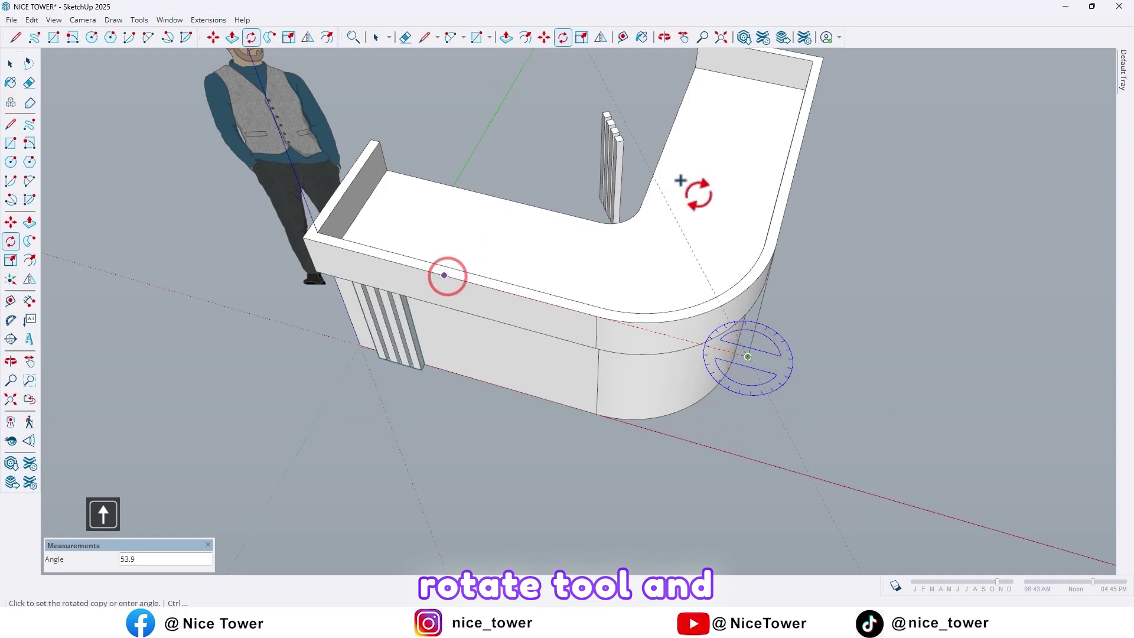
{"action": "middle_click_drag", "start_coordinate": [693, 192], "coordinate": [737, 217]}
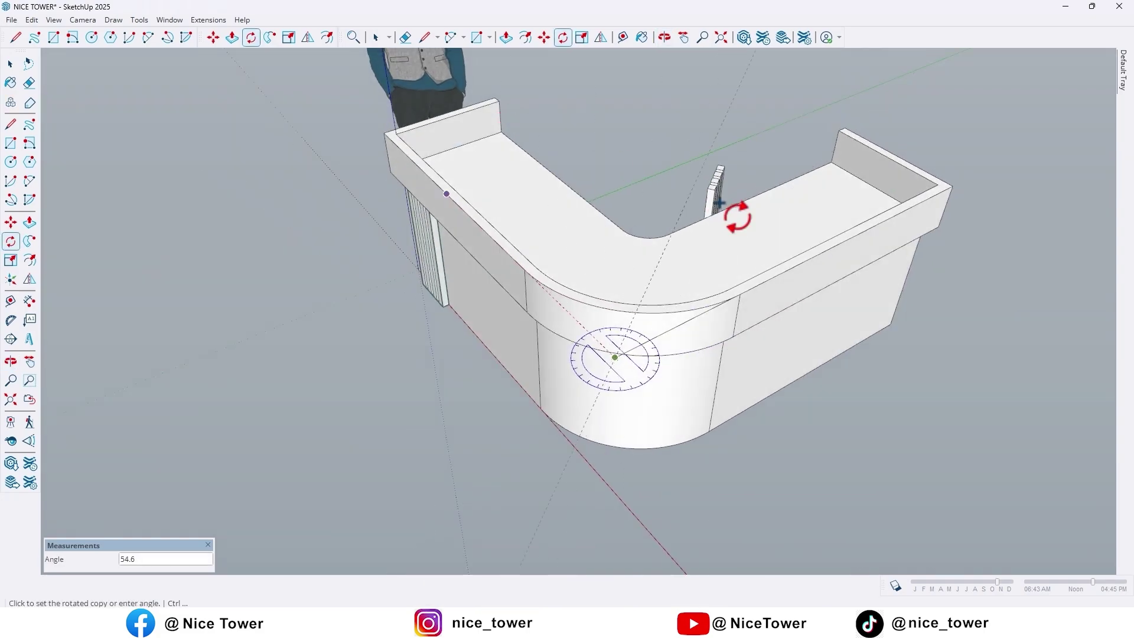
{"action": "left_click", "coordinate": [817, 254]}
Move the copied slat group about 6 cm along the red axis against the side wing's outer face.
{"action": "scroll", "coordinate": [820, 260], "scroll_direction": "up", "scroll_amount": 10}
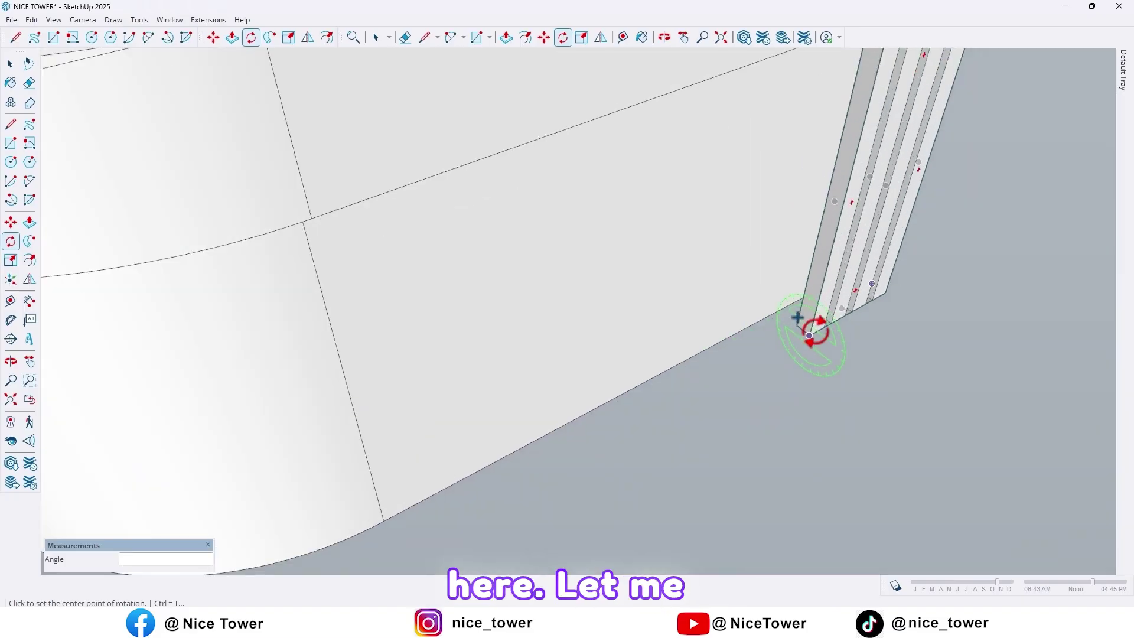
{"action": "middle_click_drag", "start_coordinate": [809, 334], "coordinate": [823, 322]}
{"action": "key", "text": "m"}
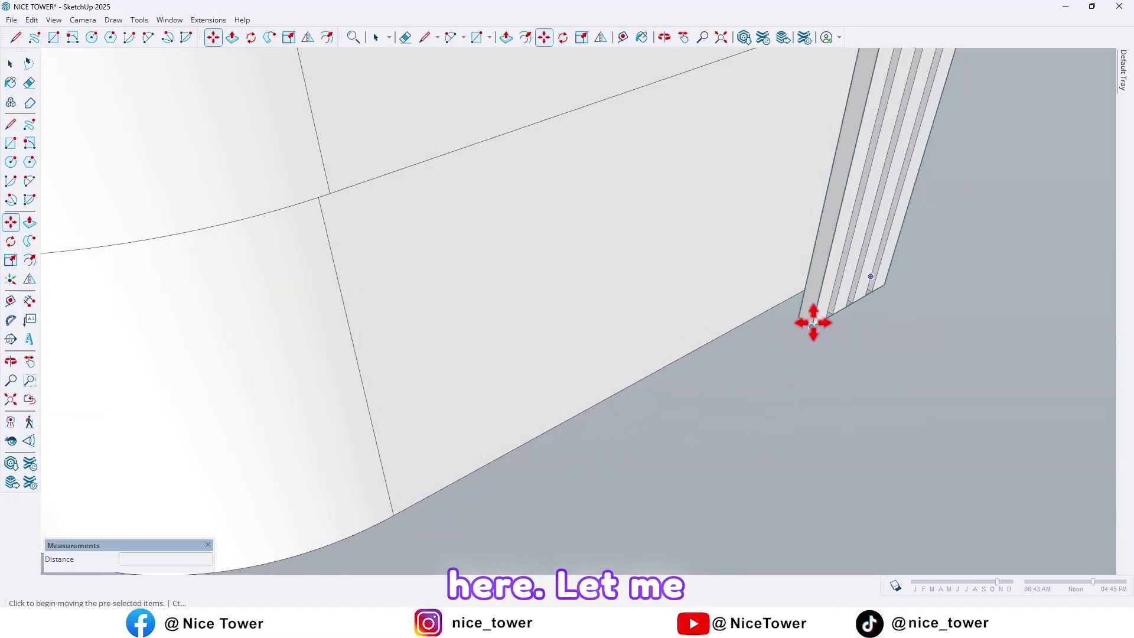
{"action": "left_click", "coordinate": [796, 316]}
{"action": "key", "text": "Left"}
{"action": "key", "text": "Right"}
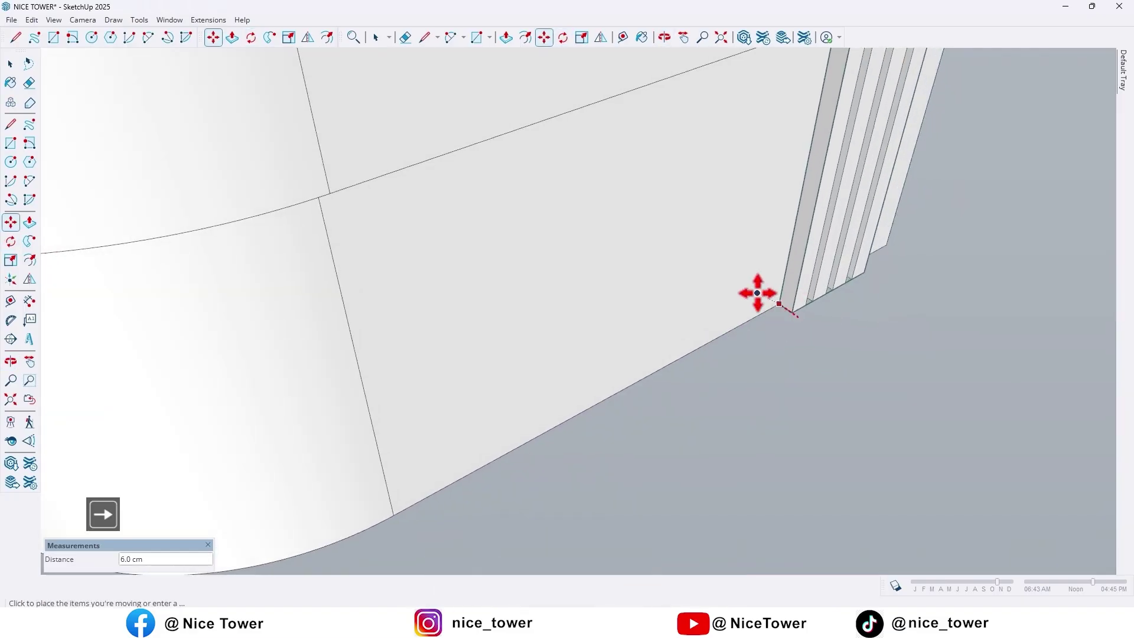
Delete the guide line extending from the ledge beyond the rounded corner.
{"action": "scroll", "coordinate": [743, 286], "scroll_direction": "down", "scroll_amount": 6}
{"action": "middle_click_drag", "start_coordinate": [743, 285], "coordinate": [951, 264]}
{"action": "scroll", "coordinate": [831, 207], "scroll_direction": "up", "scroll_amount": 4}
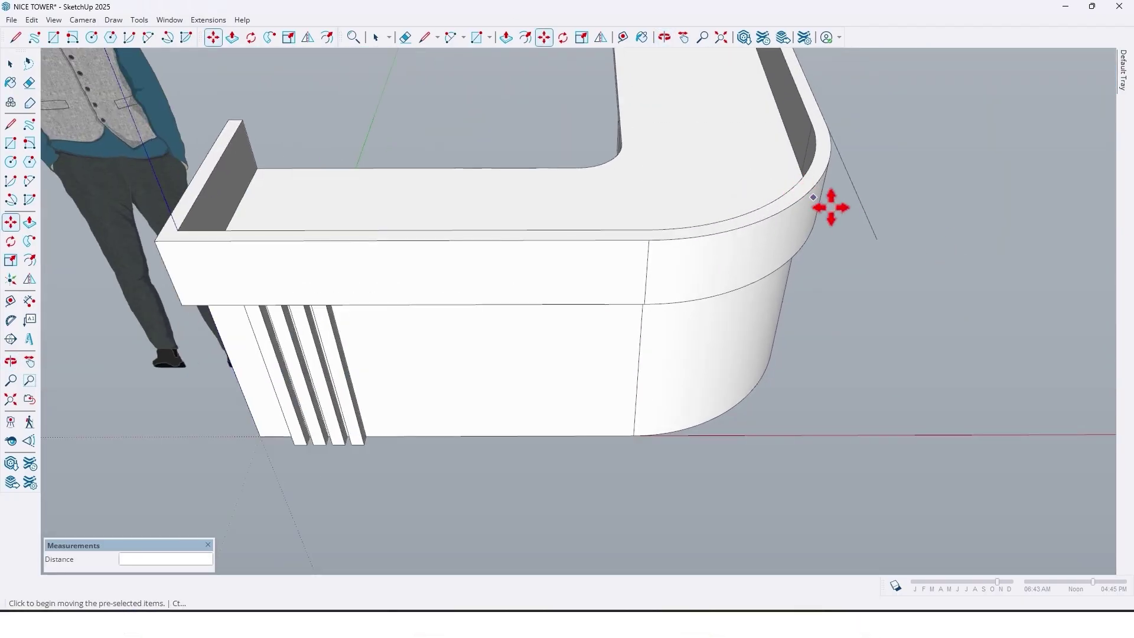
{"action": "key", "text": "space"}
{"action": "left_click_drag", "start_coordinate": [927, 263], "coordinate": [873, 224]}
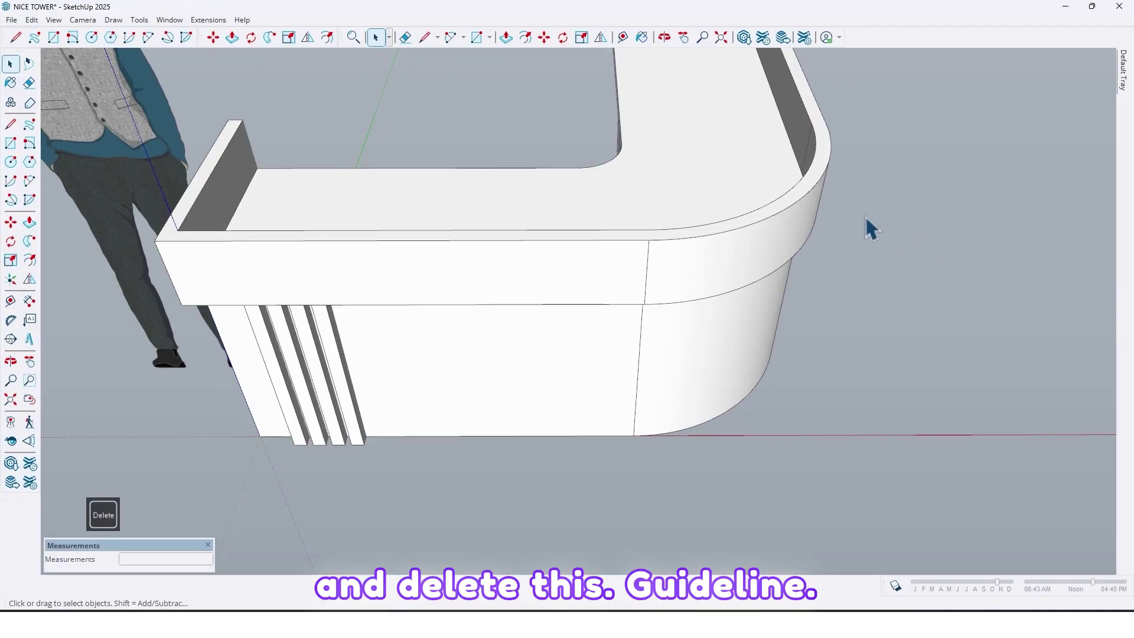
Examine the rounded corner and the slat panels on both sides of the desk from several angles.
{"action": "middle_click_drag", "start_coordinate": [869, 229], "coordinate": [526, 347]}
{"action": "scroll", "coordinate": [607, 286], "scroll_direction": "up", "scroll_amount": 3}
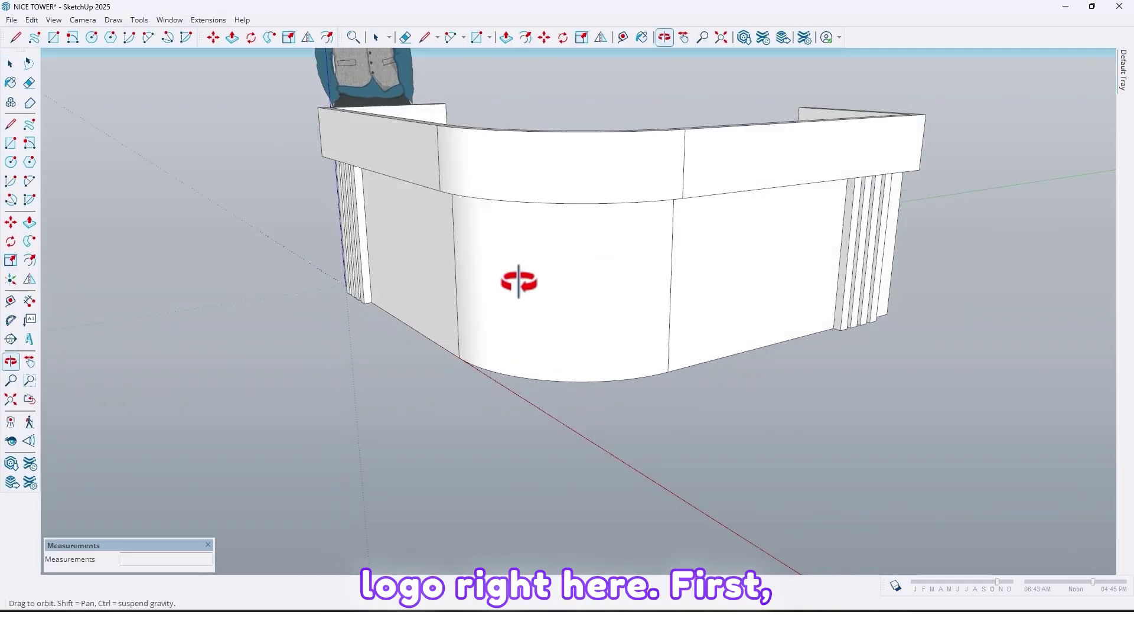
{"action": "middle_click_drag", "start_coordinate": [636, 298], "coordinate": [703, 341]}
{"action": "middle_click_drag", "start_coordinate": [773, 304], "coordinate": [738, 307]}
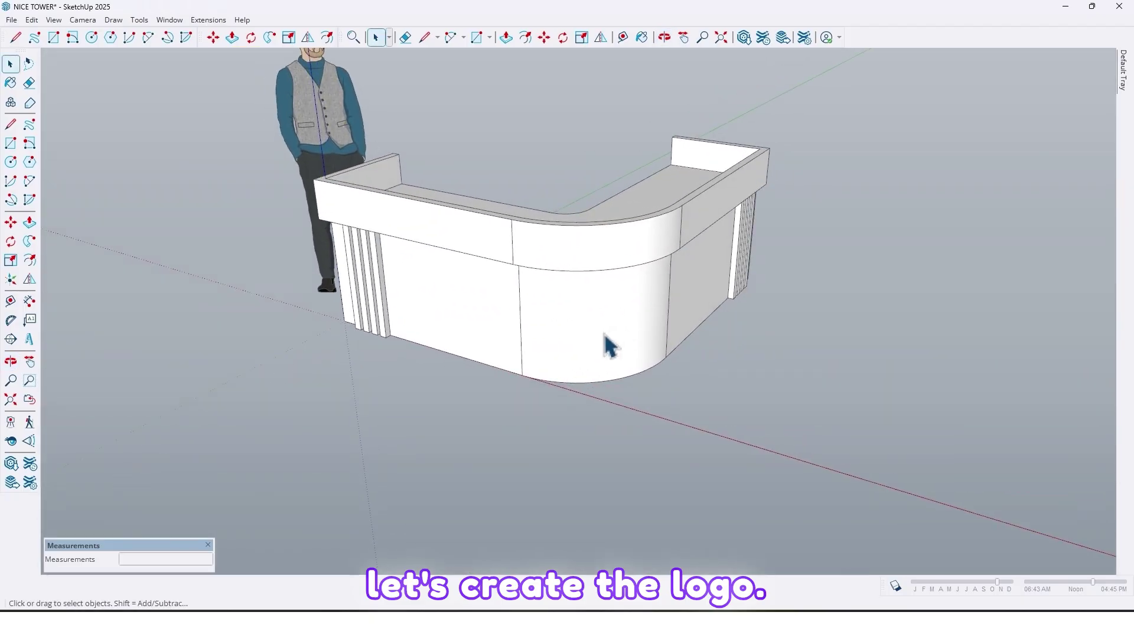
{"action": "scroll", "coordinate": [604, 332], "scroll_direction": "up", "scroll_amount": 2}
{"action": "middle_click_drag", "start_coordinate": [634, 334], "coordinate": [688, 337]}
{"action": "scroll", "coordinate": [685, 337], "scroll_direction": "down", "scroll_amount": 2}
{"action": "middle_click_drag", "start_coordinate": [679, 339], "coordinate": [711, 337], "text": "shift"}
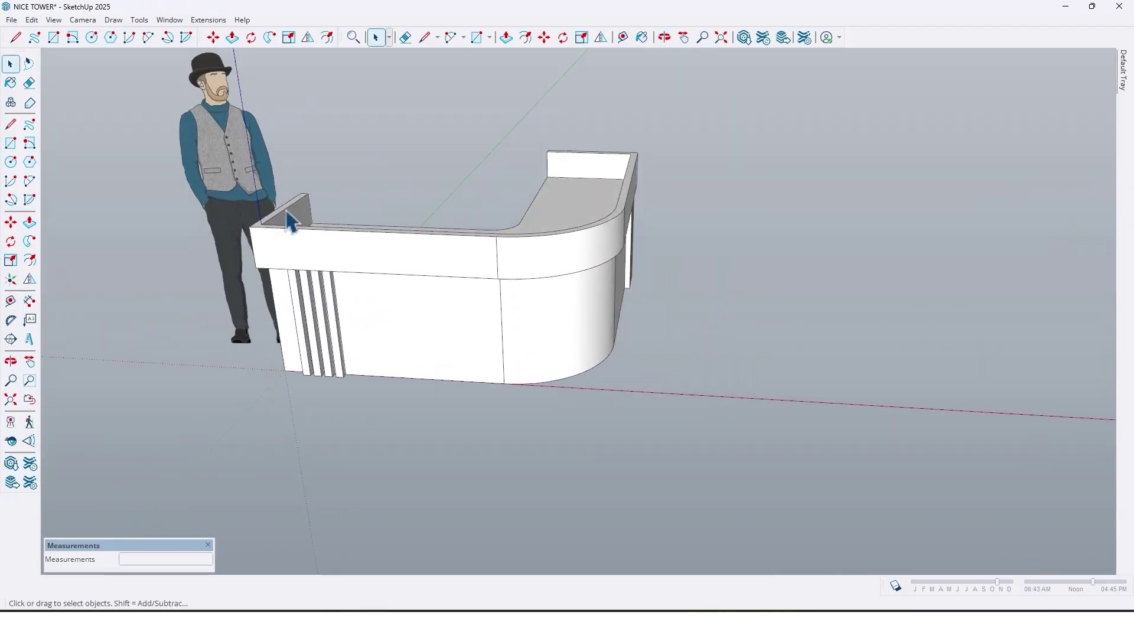
Import the logo image images (4).jpeg and place it flat on the ground along the red axis, beyond the rounded corner.
{"action": "left_click", "coordinate": [12, 20]}
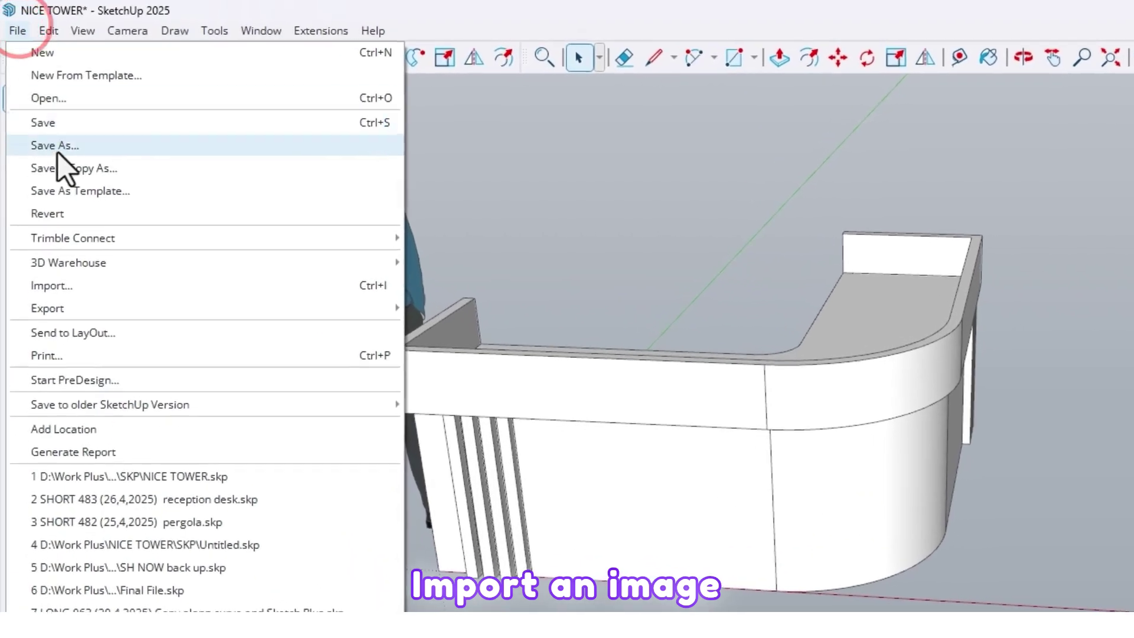
{"action": "left_click", "coordinate": [51, 286]}
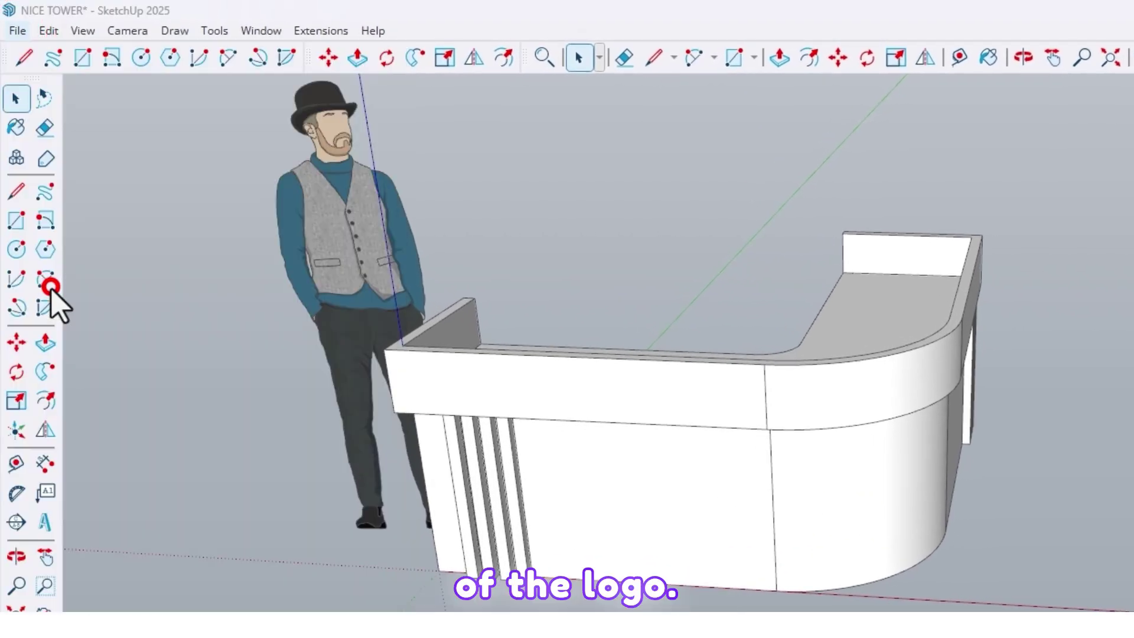
{"action": "left_click", "coordinate": [440, 276]}
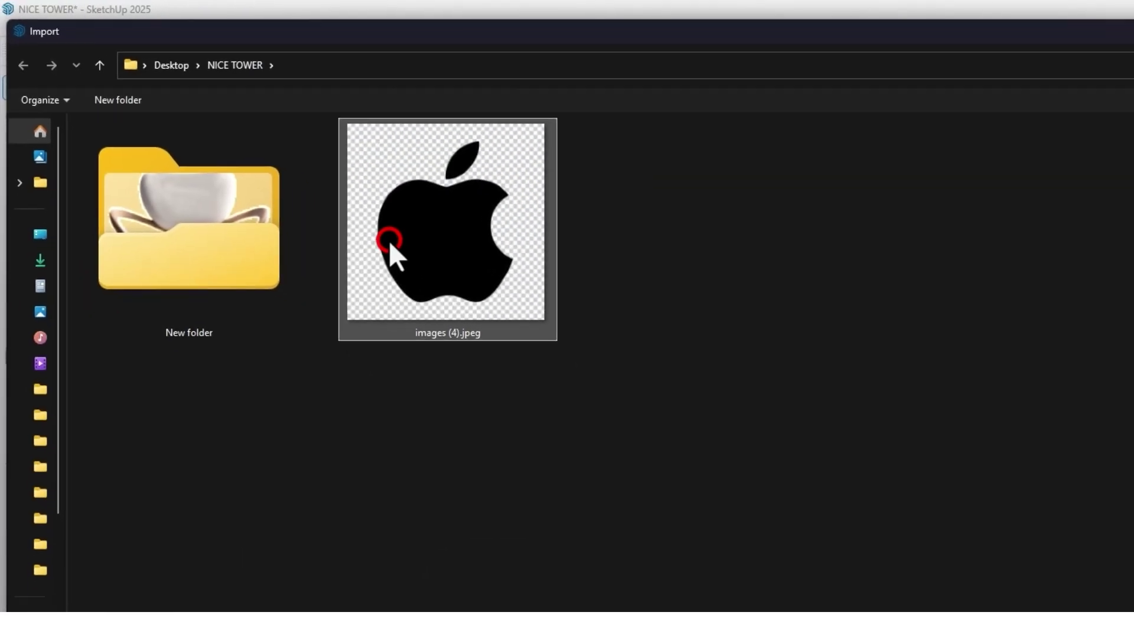
{"action": "left_click", "coordinate": [912, 542]}
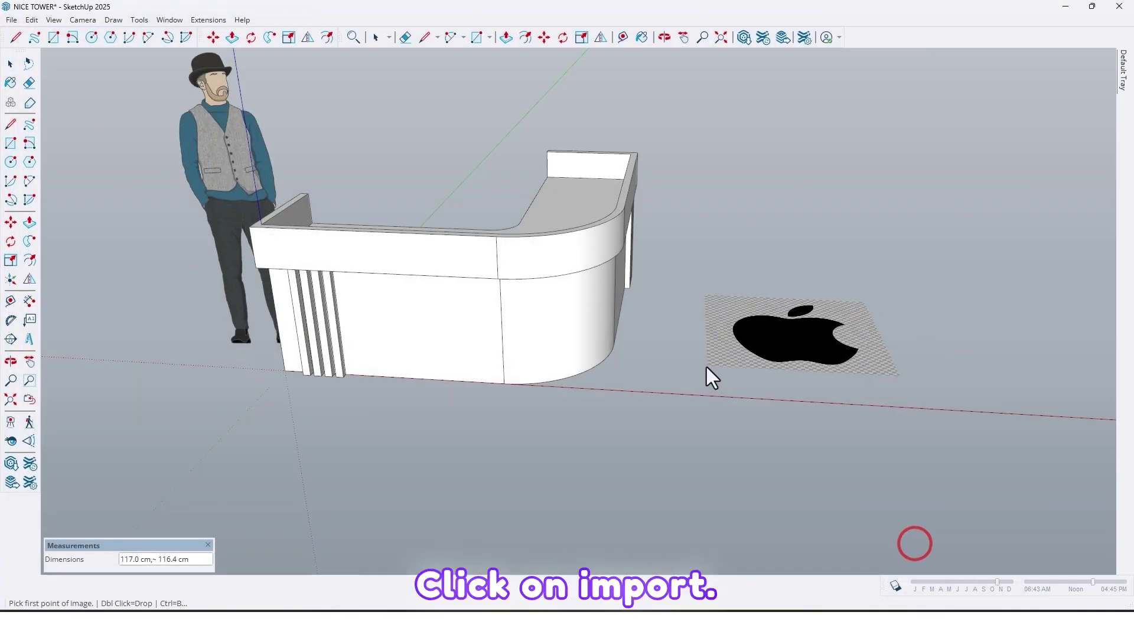
{"action": "left_click", "coordinate": [746, 398]}
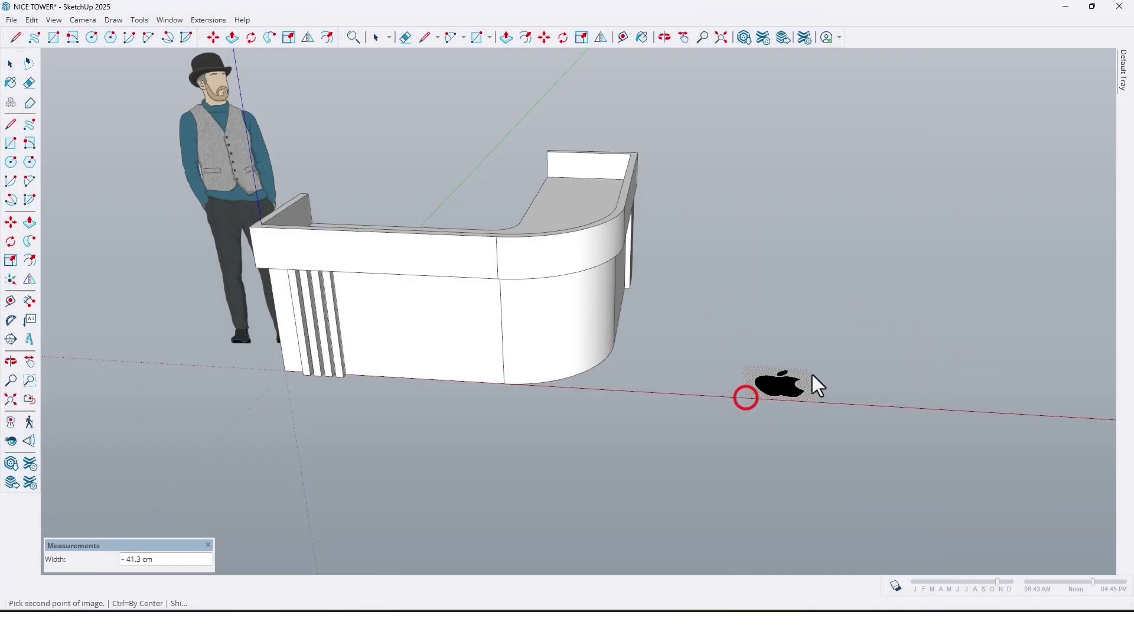
{"action": "left_click", "coordinate": [851, 361]}
Explode the imported logo image into an editable textured face.
{"action": "middle_click_drag", "start_coordinate": [806, 384], "coordinate": [798, 429]}
{"action": "scroll", "coordinate": [791, 380], "scroll_direction": "up", "scroll_amount": 10}
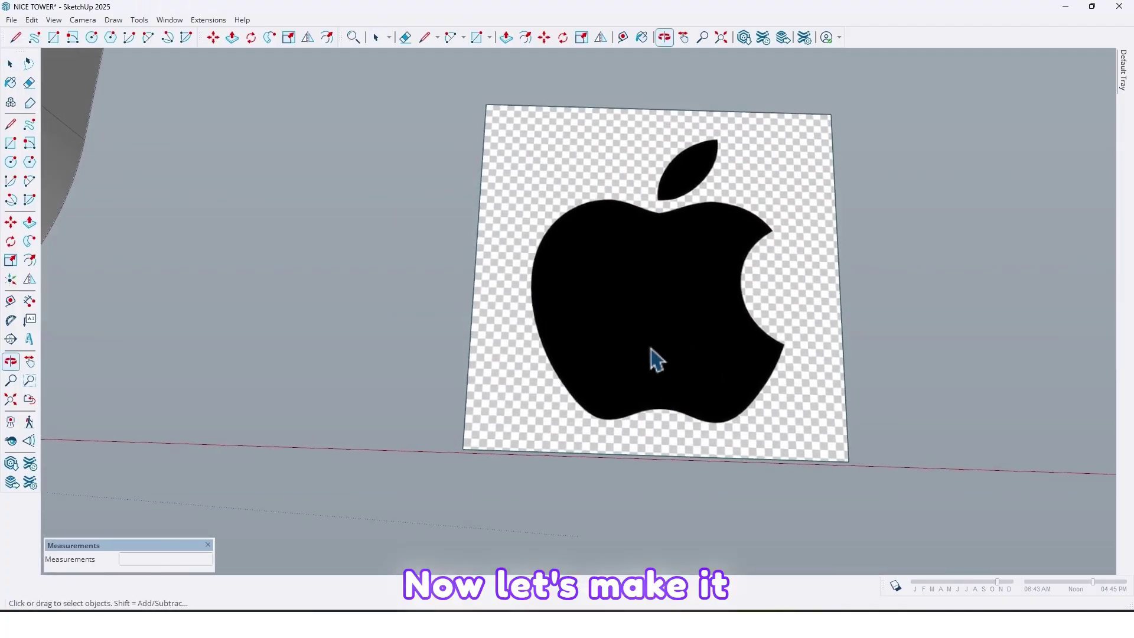
{"action": "middle_click_drag", "start_coordinate": [651, 358], "coordinate": [602, 276]}
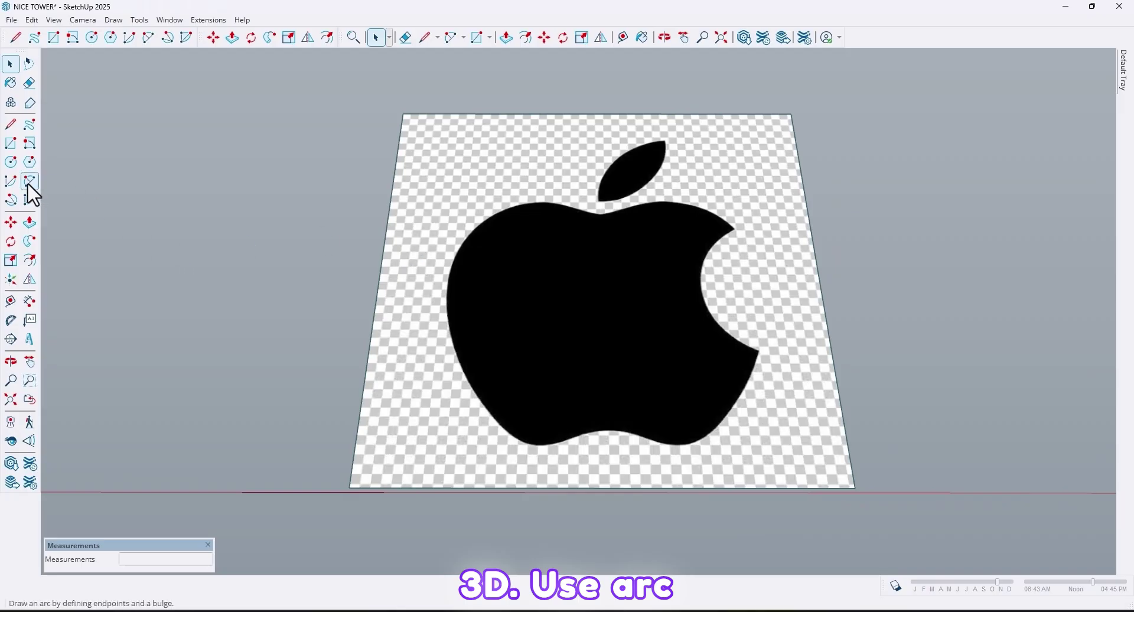
{"action": "middle_click_drag", "start_coordinate": [492, 290], "coordinate": [496, 389]}
{"action": "scroll", "coordinate": [493, 373], "scroll_direction": "up", "scroll_amount": 2}
{"action": "scroll", "coordinate": [495, 389], "scroll_direction": "down", "scroll_amount": 1}
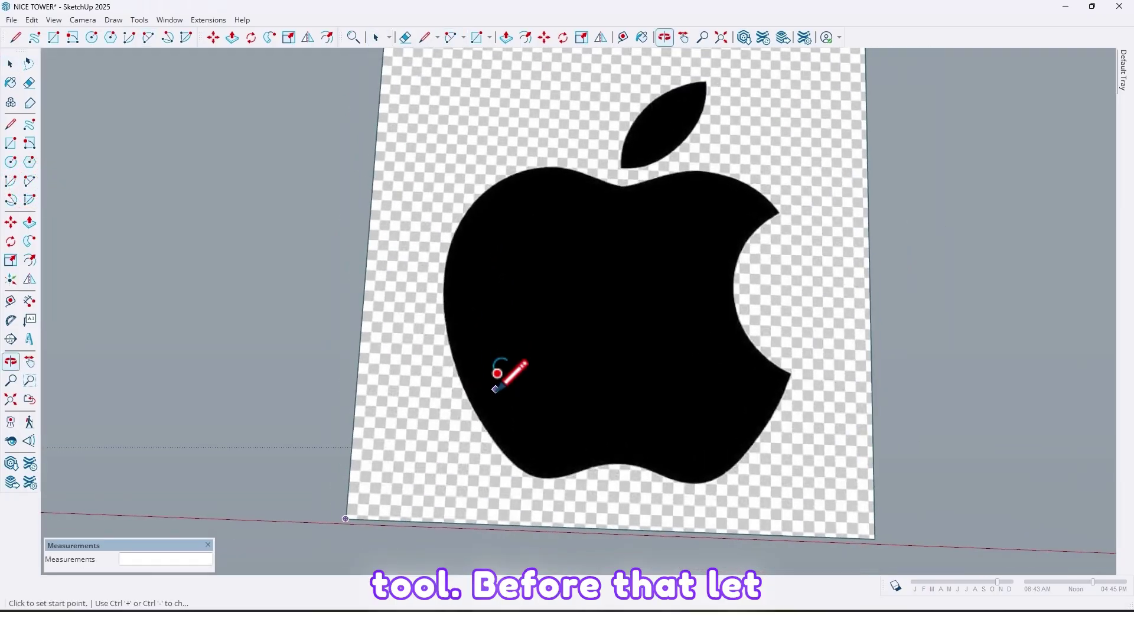
{"action": "right_click", "coordinate": [436, 427]}
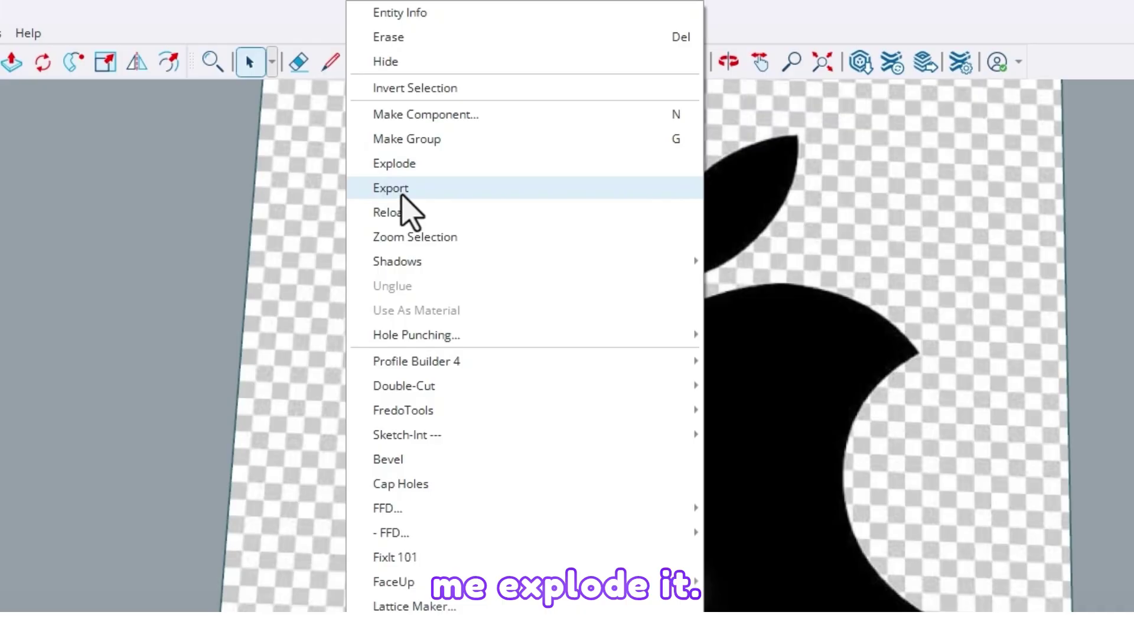
{"action": "left_click", "coordinate": [421, 169]}
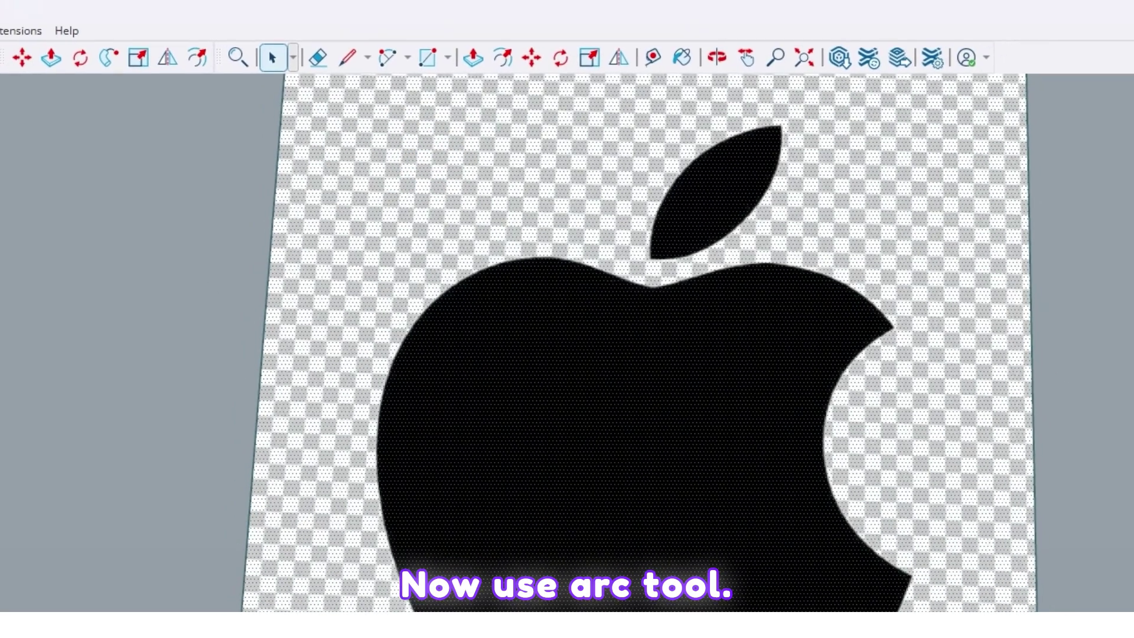
Trace the apple's bite and its upper-right edge to the top notch with arcs, continuing towards the upper-left lobe.
{"action": "left_click", "coordinate": [29, 182]}
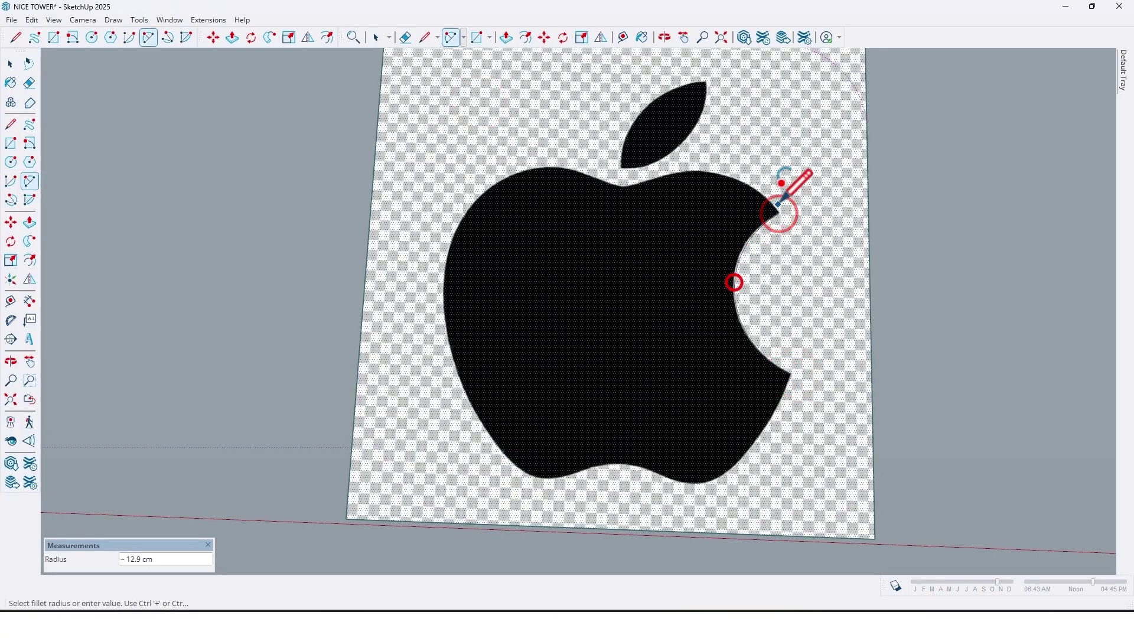
{"action": "left_click", "coordinate": [692, 174]}
{"action": "scroll", "coordinate": [735, 181], "scroll_direction": "up", "scroll_amount": 3}
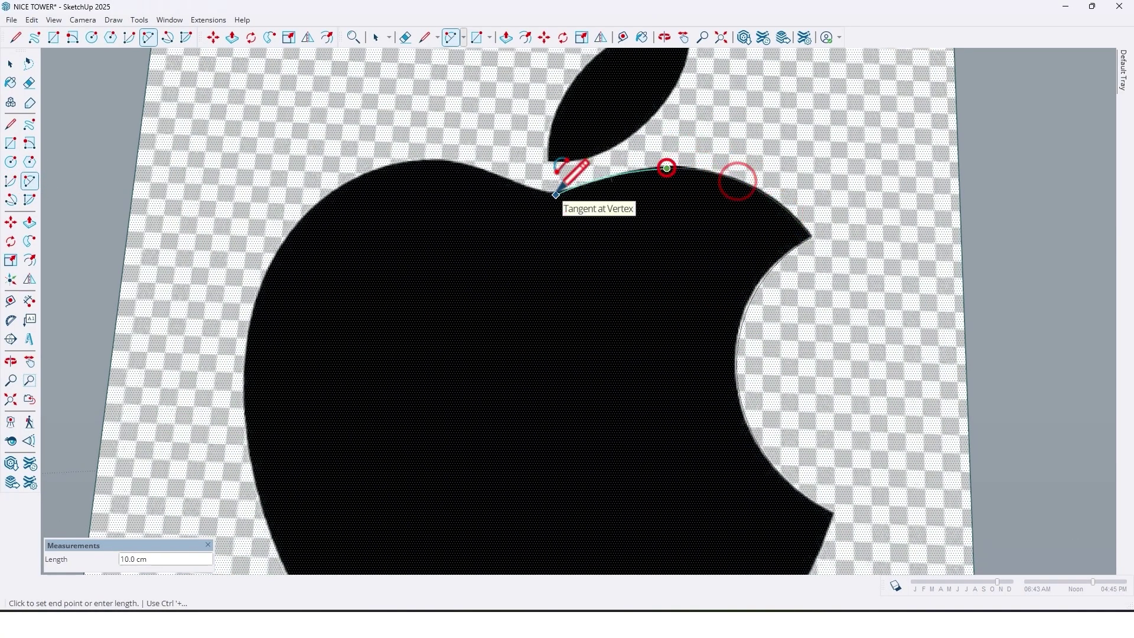
{"action": "double_click", "coordinate": [556, 194]}
{"action": "left_click", "coordinate": [435, 160]}
{"action": "middle_click_drag", "start_coordinate": [495, 176], "coordinate": [530, 227], "text": "shift"}
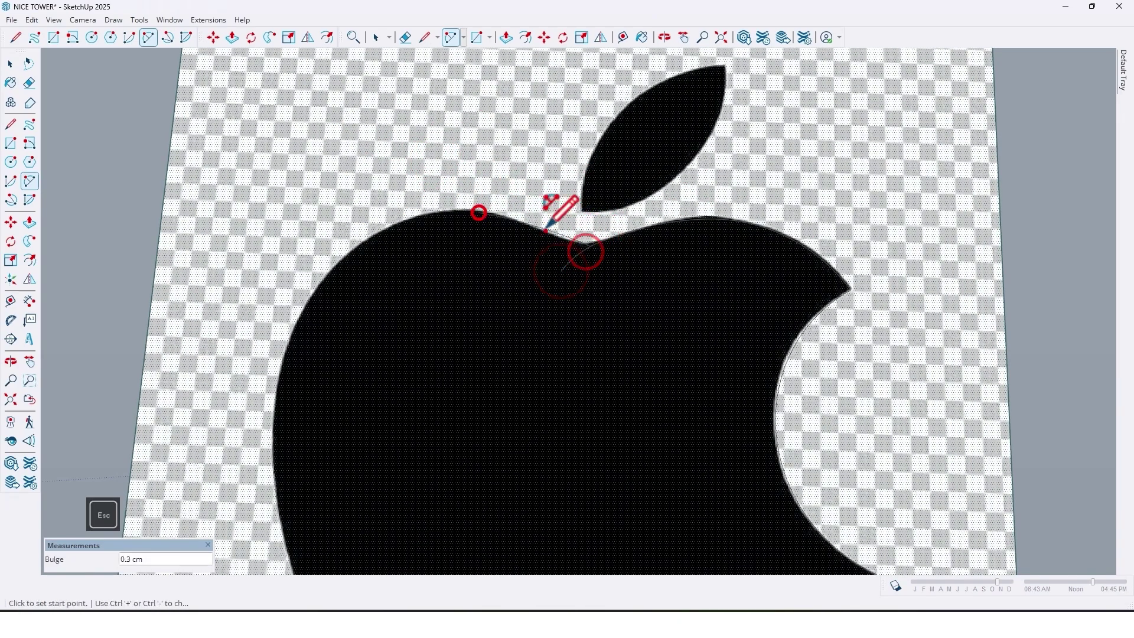
Check the arc joint at the apple's top notch and trace the upper-left lobe with a further arc.
{"action": "key", "text": "e"}
{"action": "scroll", "coordinate": [577, 251], "scroll_direction": "up", "scroll_amount": 10}
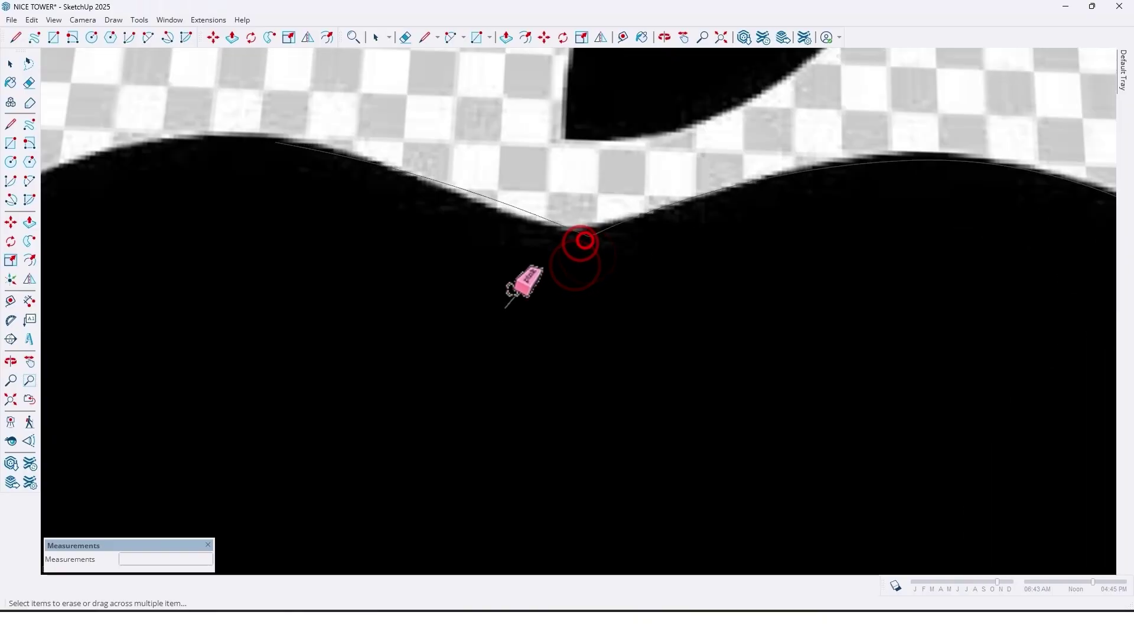
{"action": "scroll", "coordinate": [582, 240], "scroll_direction": "down", "scroll_amount": 10}
{"action": "key", "text": "a"}
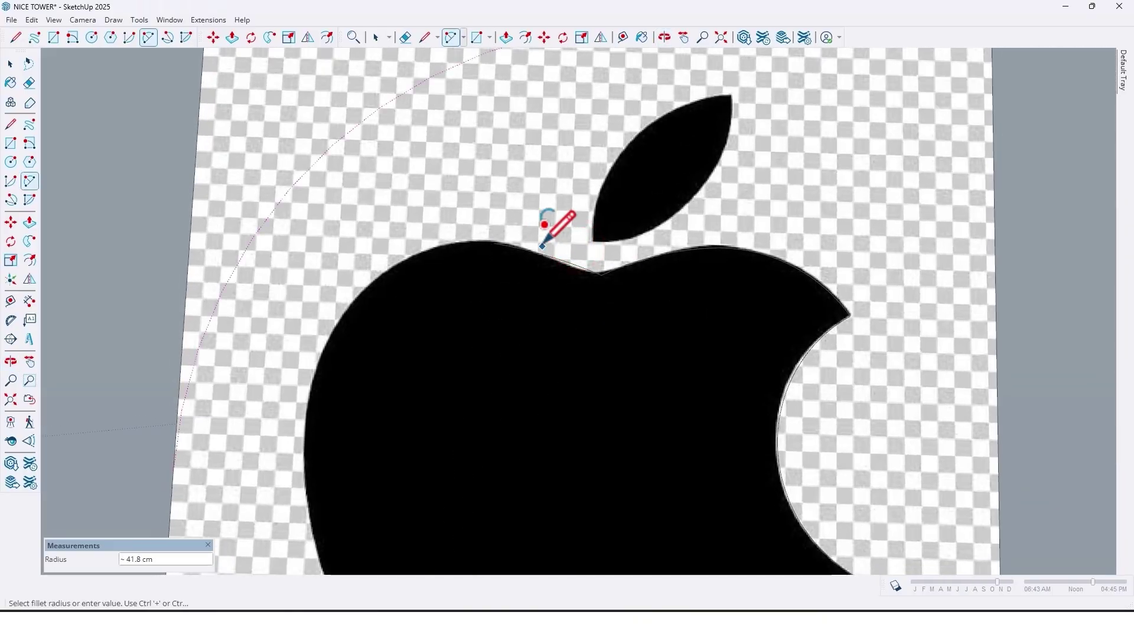
{"action": "left_click", "coordinate": [490, 248]}
{"action": "scroll", "coordinate": [413, 266], "scroll_direction": "down", "scroll_amount": 1}
{"action": "scroll", "coordinate": [374, 274], "scroll_direction": "up", "scroll_amount": 4}
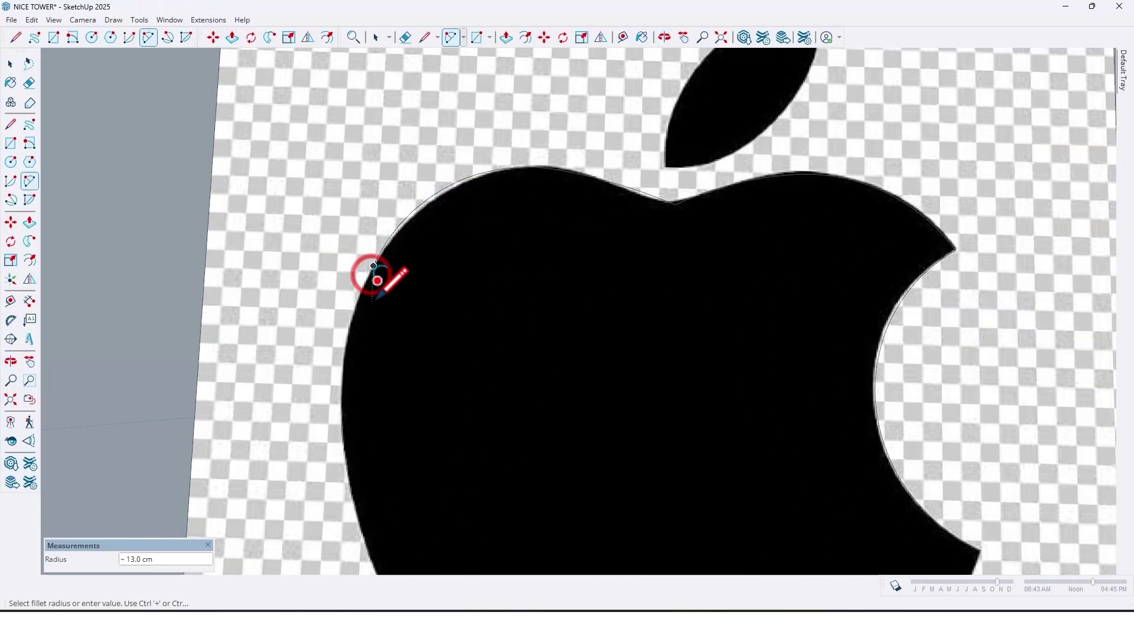
Trace the apple's left side with one arc from the upper-left lobe's endpoint down to the lower-left curve.
{"action": "scroll", "coordinate": [375, 263], "scroll_direction": "down", "scroll_amount": 2}
{"action": "right_click", "coordinate": [407, 36]}
{"action": "left_click", "coordinate": [479, 356]}
{"action": "left_click", "coordinate": [455, 230]}
{"action": "scroll", "coordinate": [410, 233], "scroll_direction": "up", "scroll_amount": 4}
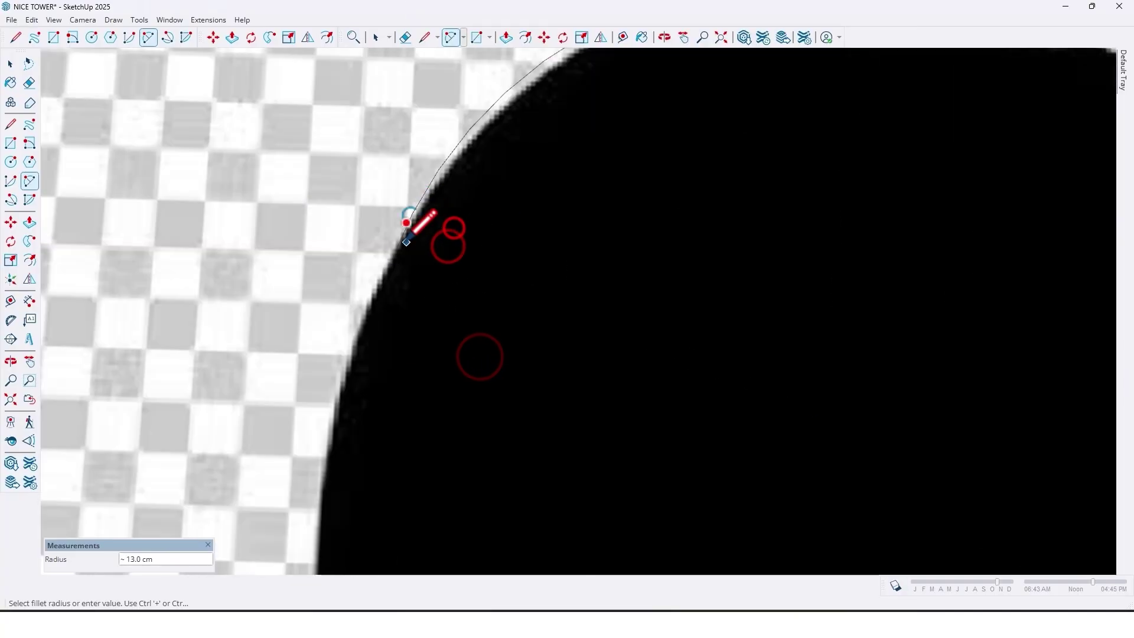
{"action": "key", "text": "space"}
{"action": "left_click", "coordinate": [407, 223]}
{"action": "key", "text": "a"}
{"action": "left_click", "coordinate": [390, 261]}
{"action": "scroll", "coordinate": [382, 340], "scroll_direction": "down", "scroll_amount": 6}
{"action": "left_click", "coordinate": [442, 490]}
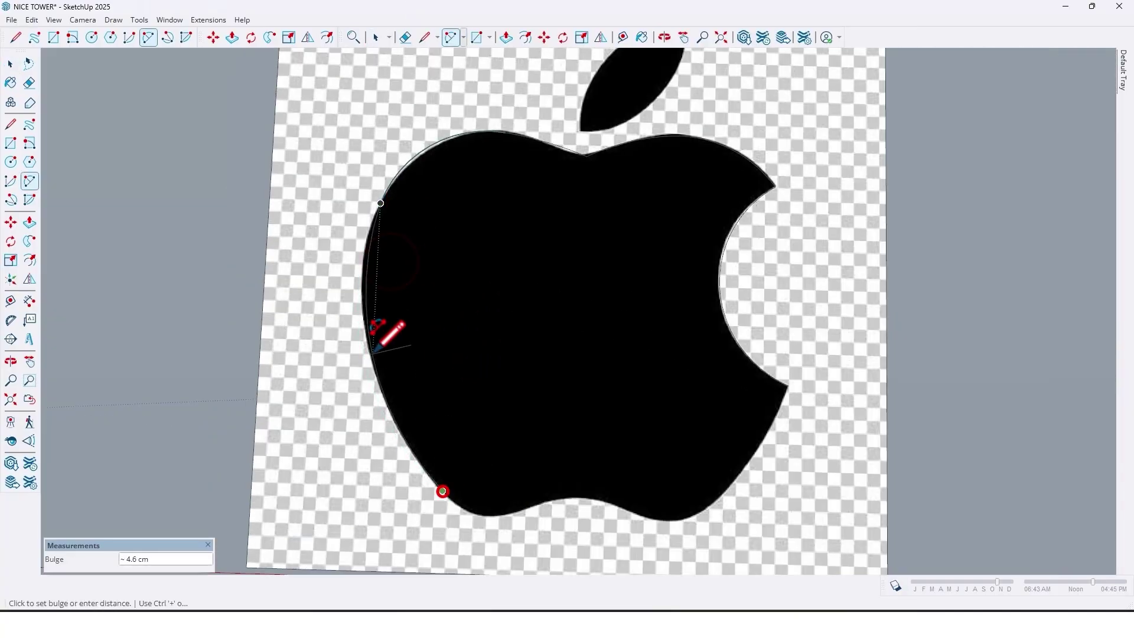
{"action": "left_click", "coordinate": [364, 363]}
Trace the apple's lower-left lobe with an arc and undo the extra arc across the bottom dip.
{"action": "scroll", "coordinate": [431, 413], "scroll_direction": "down", "scroll_amount": 3}
{"action": "scroll", "coordinate": [469, 458], "scroll_direction": "up", "scroll_amount": 3}
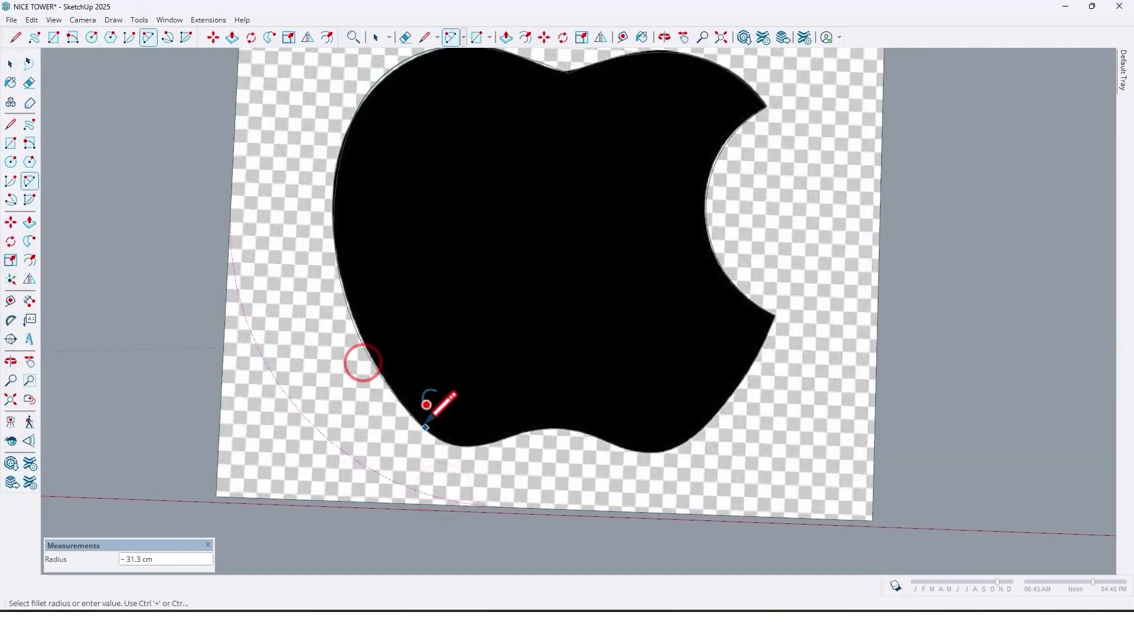
{"action": "left_click", "coordinate": [458, 443]}
{"action": "left_click", "coordinate": [498, 441]}
{"action": "key", "text": "ctrl+z"}
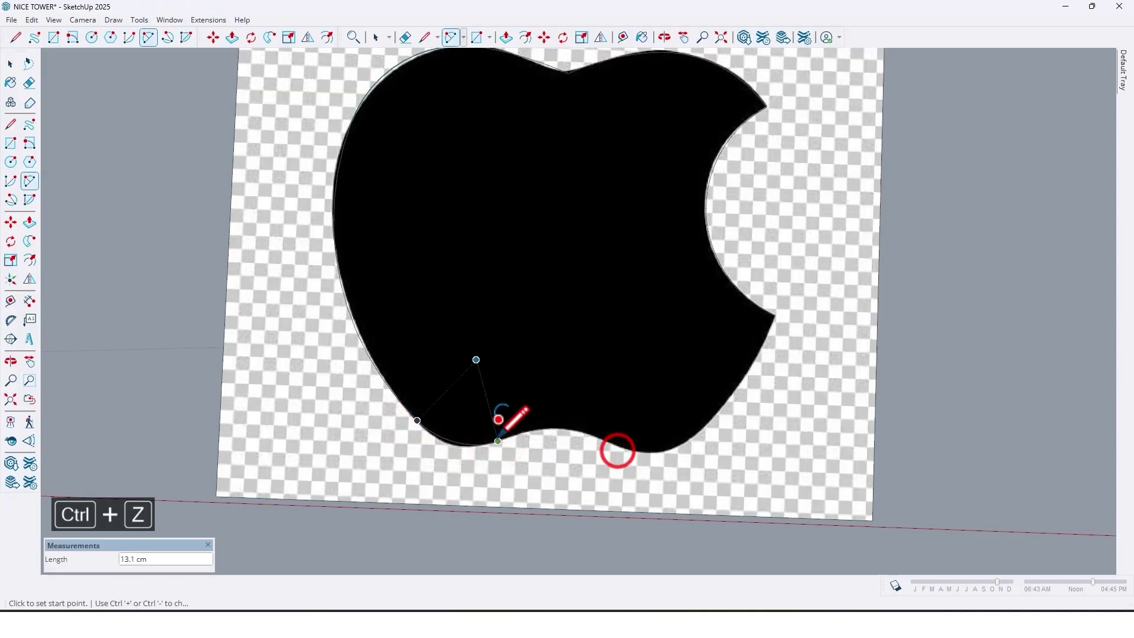
Trace the bottom dip, the lower-right lobe and the right side with arcs, closing the outline at the bite's lower tip.
{"action": "scroll", "coordinate": [522, 435], "scroll_direction": "up", "scroll_amount": 3}
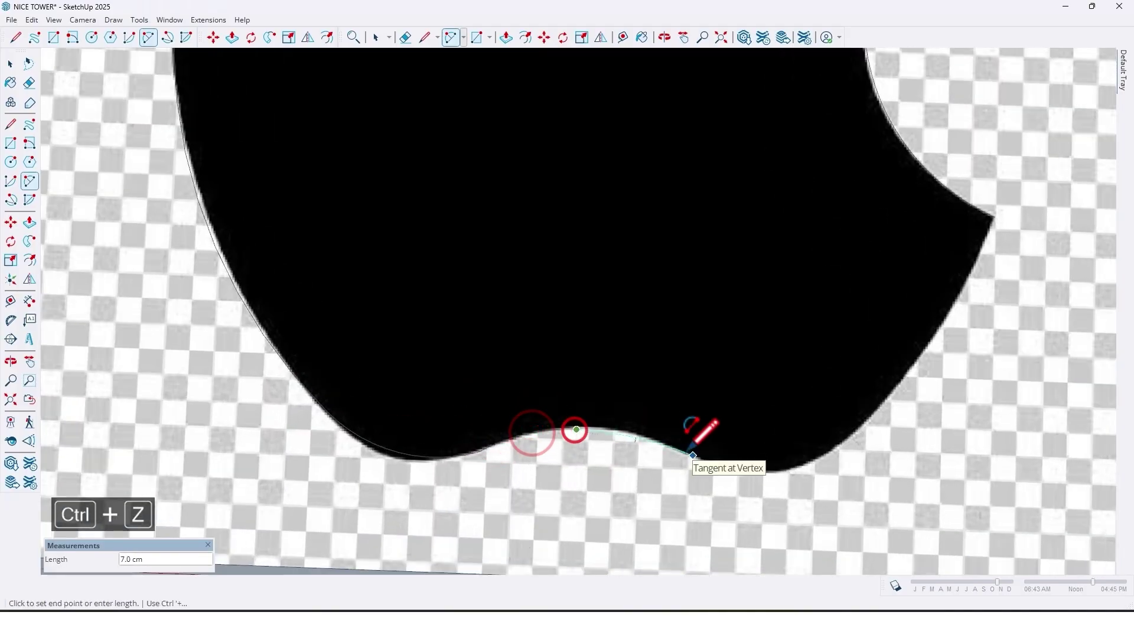
{"action": "left_click", "coordinate": [693, 454]}
{"action": "scroll", "coordinate": [691, 456], "scroll_direction": "down", "scroll_amount": 3}
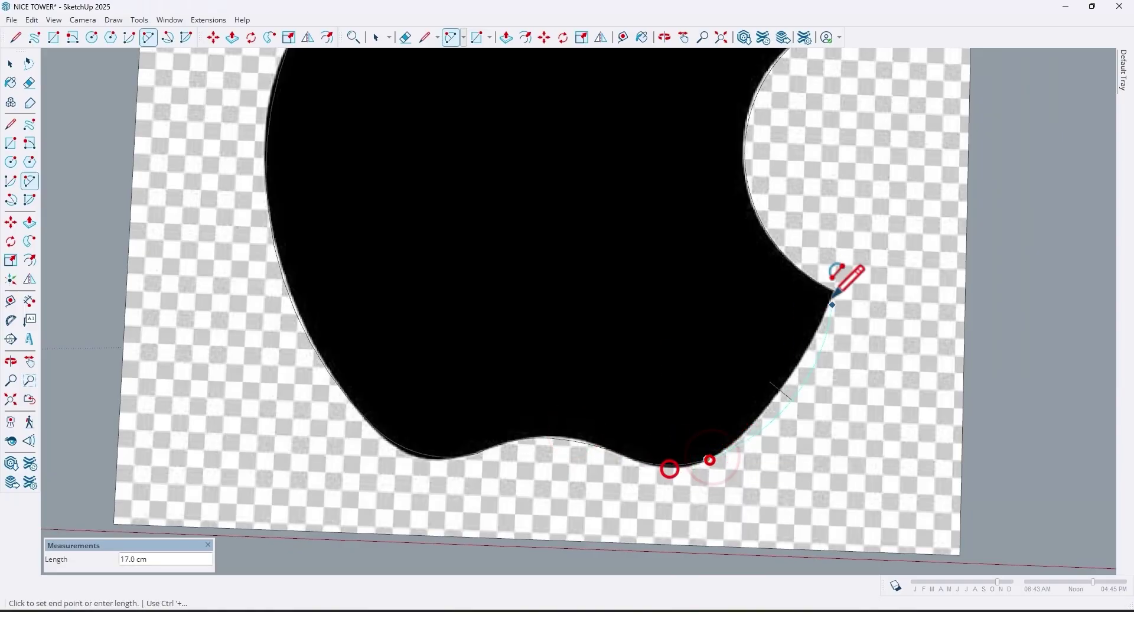
{"action": "left_click", "coordinate": [834, 292]}
{"action": "left_click", "coordinate": [803, 357]}
Trace the leaf with two opposing arcs between its tips, giving the upper arc a bulge of about 3.7 cm.
{"action": "scroll", "coordinate": [803, 357], "scroll_direction": "down", "scroll_amount": 4}
{"action": "scroll", "coordinate": [767, 177], "scroll_direction": "up", "scroll_amount": 4}
{"action": "left_click", "coordinate": [769, 216]}
{"action": "left_click", "coordinate": [679, 253]}
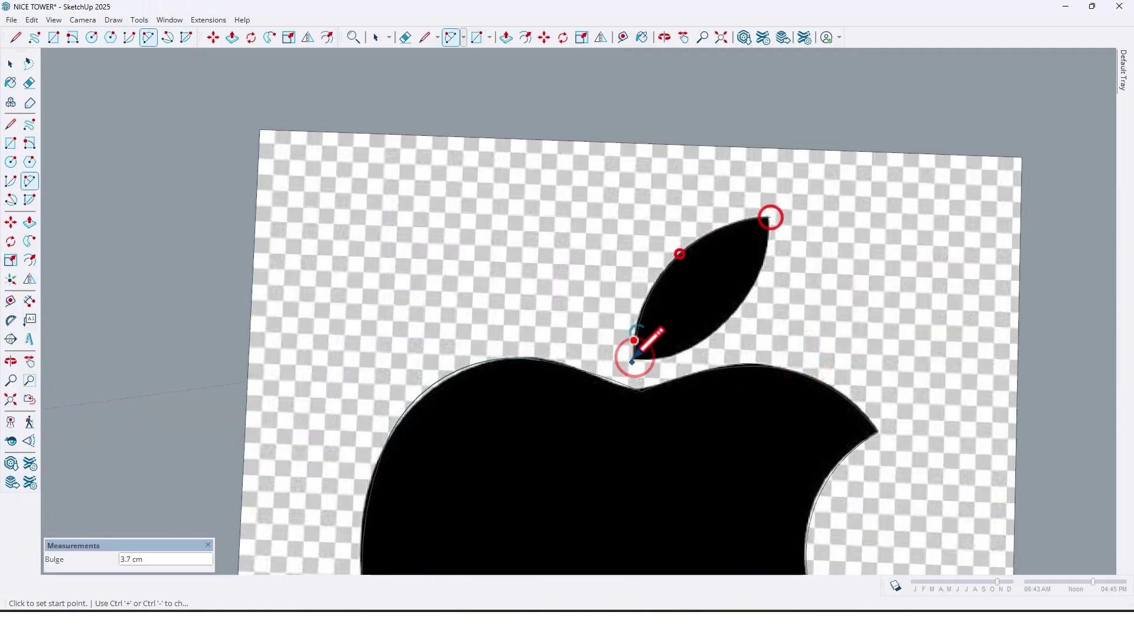
{"action": "left_click", "coordinate": [635, 356]}
{"action": "left_click", "coordinate": [771, 215]}
{"action": "left_click", "coordinate": [742, 305]}
Select the traced apple and leaf faces together and copy them without the checkered background.
{"action": "scroll", "coordinate": [741, 306], "scroll_direction": "down", "scroll_amount": 4}
{"action": "middle_click_drag", "start_coordinate": [742, 306], "coordinate": [660, 354]}
{"action": "key", "text": "space"}
{"action": "scroll", "coordinate": [619, 194], "scroll_direction": "down", "scroll_amount": 3}
{"action": "left_click", "coordinate": [720, 251]}
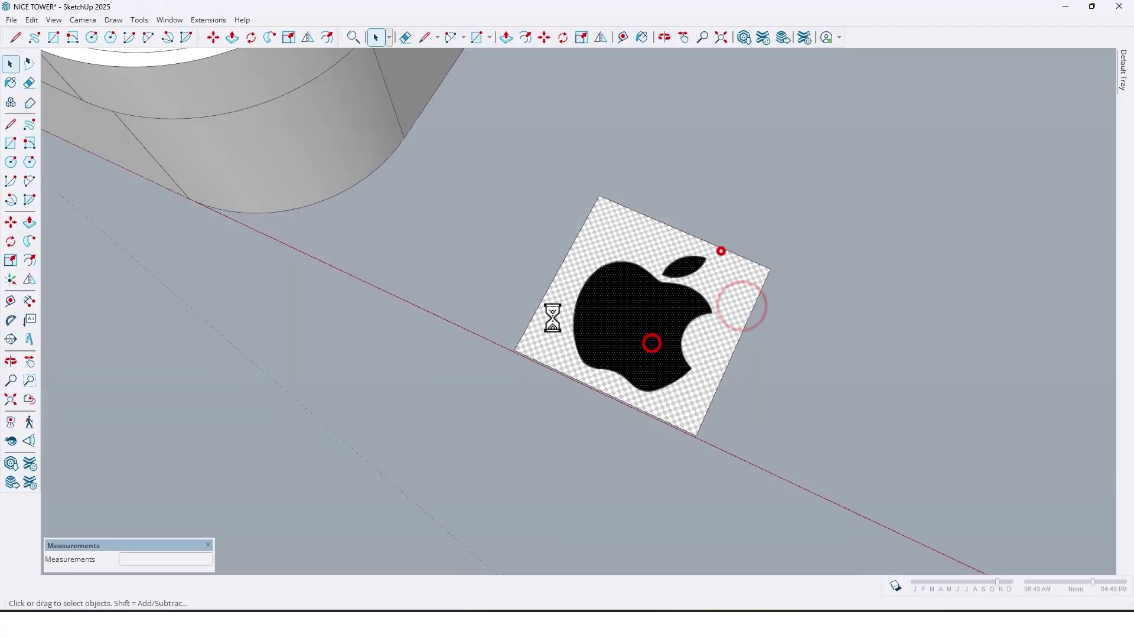
{"action": "scroll", "coordinate": [825, 324], "scroll_direction": "up", "scroll_amount": 4}
{"action": "middle_click_drag", "start_coordinate": [551, 321], "coordinate": [613, 270]}
{"action": "scroll", "coordinate": [612, 270], "scroll_direction": "up", "scroll_amount": 3}
{"action": "left_click", "coordinate": [611, 268]}
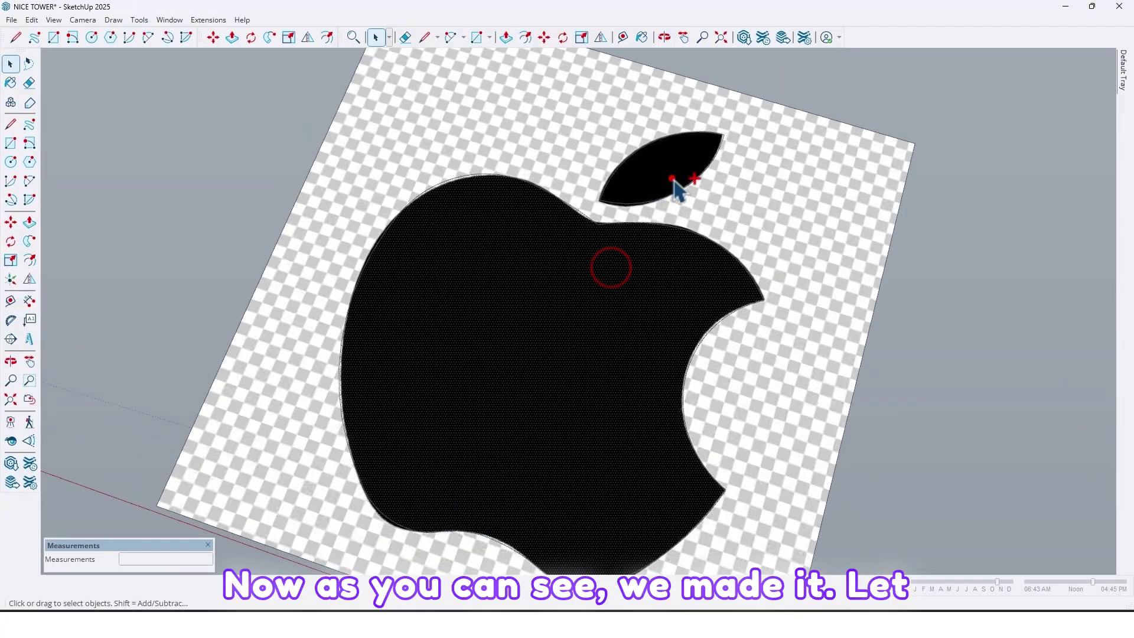
{"action": "scroll", "coordinate": [567, 298], "scroll_direction": "down", "scroll_amount": 2}
{"action": "key", "text": "ctrl+c"}
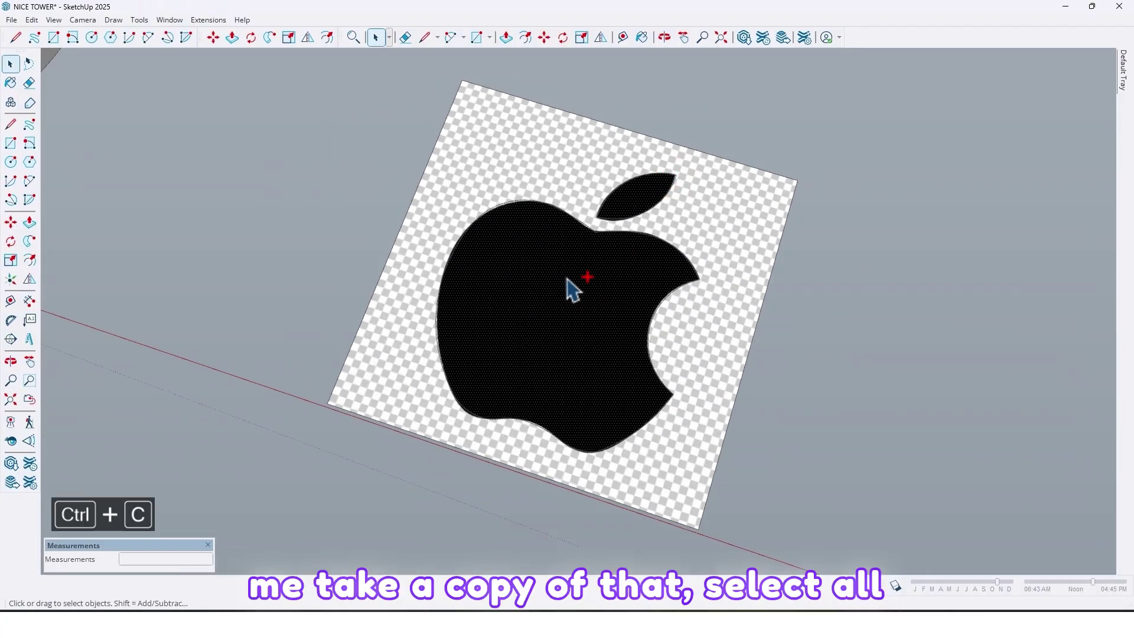
Delete the original image with its tracing and paste the copied apple and leaf beside the red axis.
{"action": "left_click", "coordinate": [603, 305]}
{"action": "key", "text": "Delete"}
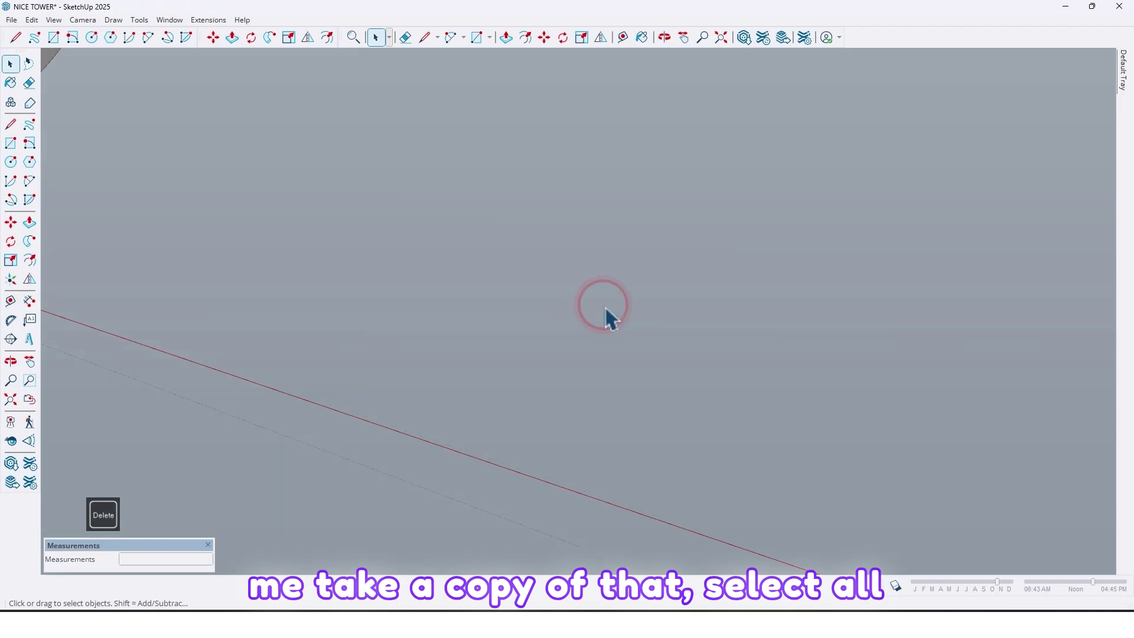
{"action": "scroll", "coordinate": [599, 328], "scroll_direction": "down", "scroll_amount": 2}
{"action": "scroll", "coordinate": [600, 328], "scroll_direction": "down", "scroll_amount": 1}
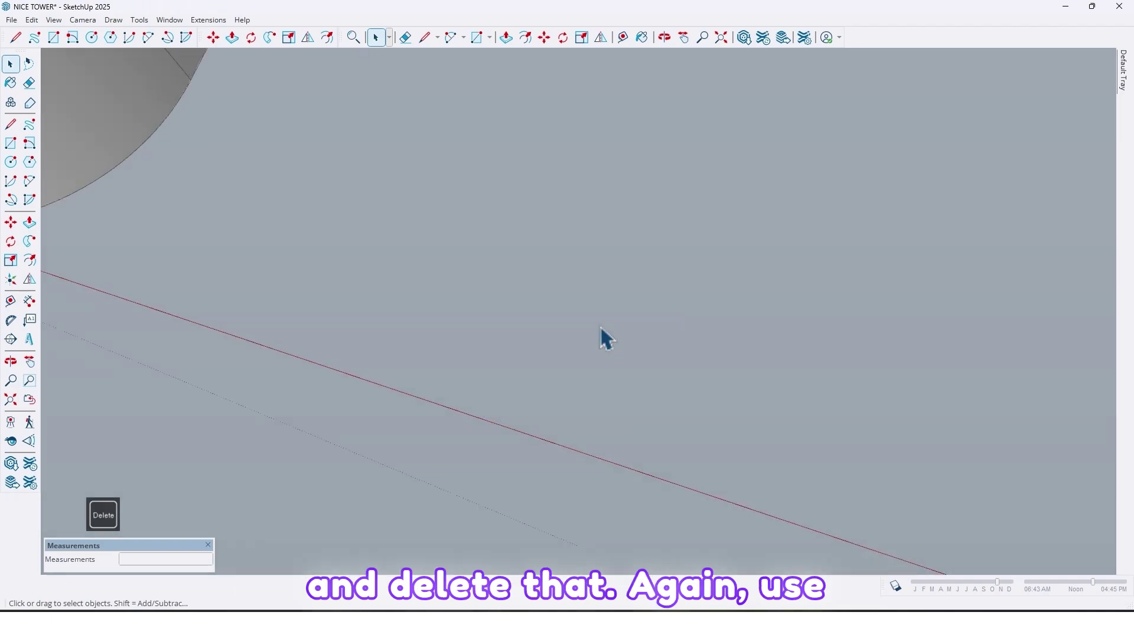
{"action": "key", "text": "ctrl+v"}
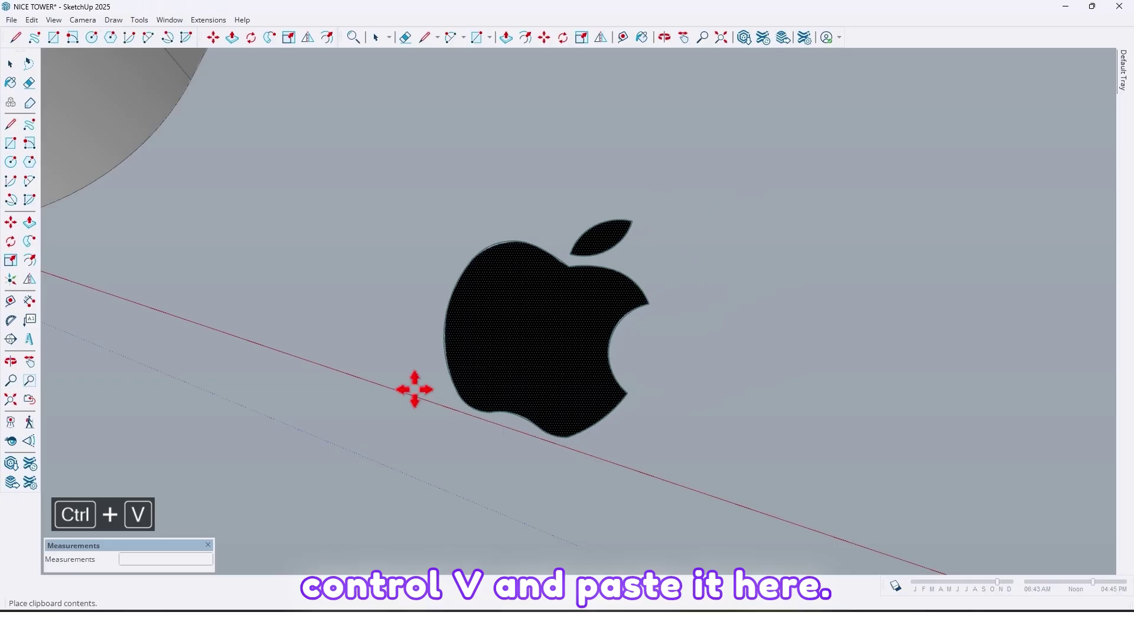
{"action": "left_click", "coordinate": [414, 389]}
Extrude the apple face upward with Push/Pull and repeat the same height on the leaf.
{"action": "scroll", "coordinate": [518, 343], "scroll_direction": "down", "scroll_amount": 3}
{"action": "middle_click_drag", "start_coordinate": [519, 343], "coordinate": [433, 171]}
{"action": "scroll", "coordinate": [536, 319], "scroll_direction": "up", "scroll_amount": 3}
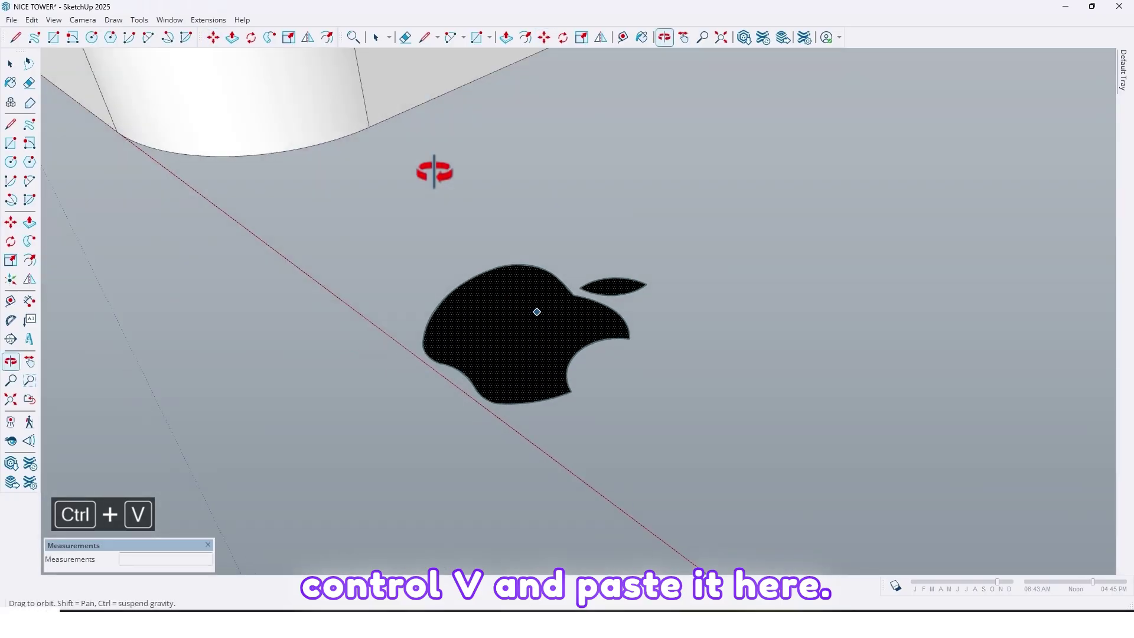
{"action": "scroll", "coordinate": [510, 371], "scroll_direction": "up", "scroll_amount": 2}
{"action": "middle_click_drag", "start_coordinate": [510, 371], "coordinate": [539, 347]}
{"action": "key", "text": "space"}
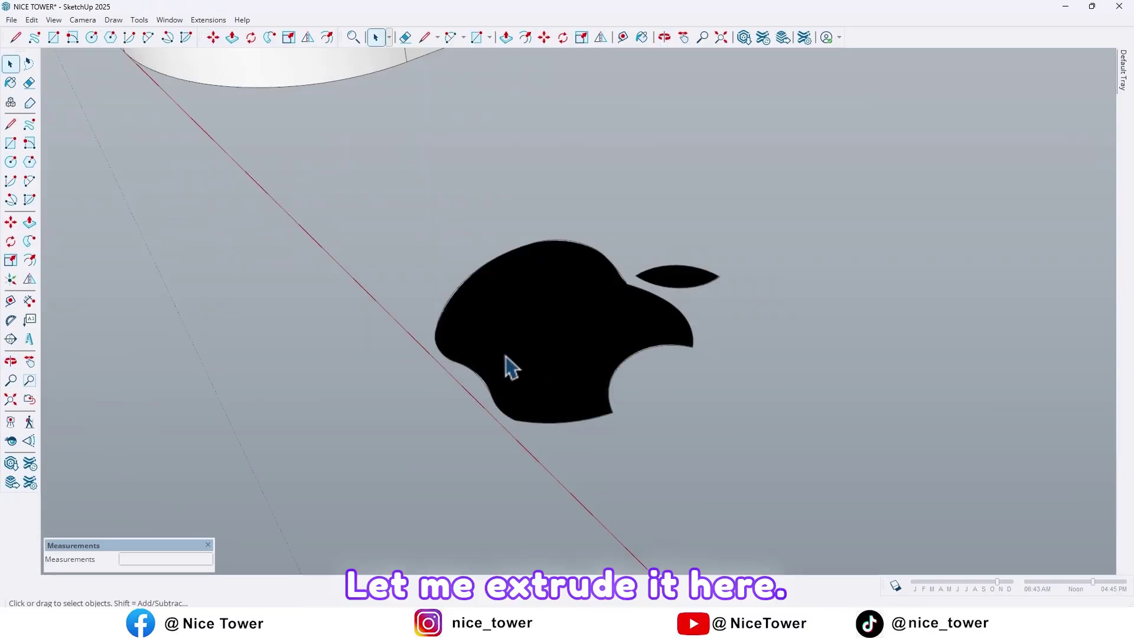
{"action": "key", "text": "p"}
{"action": "left_click", "coordinate": [544, 355]}
{"action": "middle_click_drag", "start_coordinate": [539, 321], "coordinate": [487, 161]}
{"action": "double_click", "coordinate": [721, 306]}
Select the whole extruded apple and leaf and make them one group.
{"action": "key", "text": "space"}
{"action": "left_click_drag", "start_coordinate": [891, 503], "coordinate": [892, 503]}
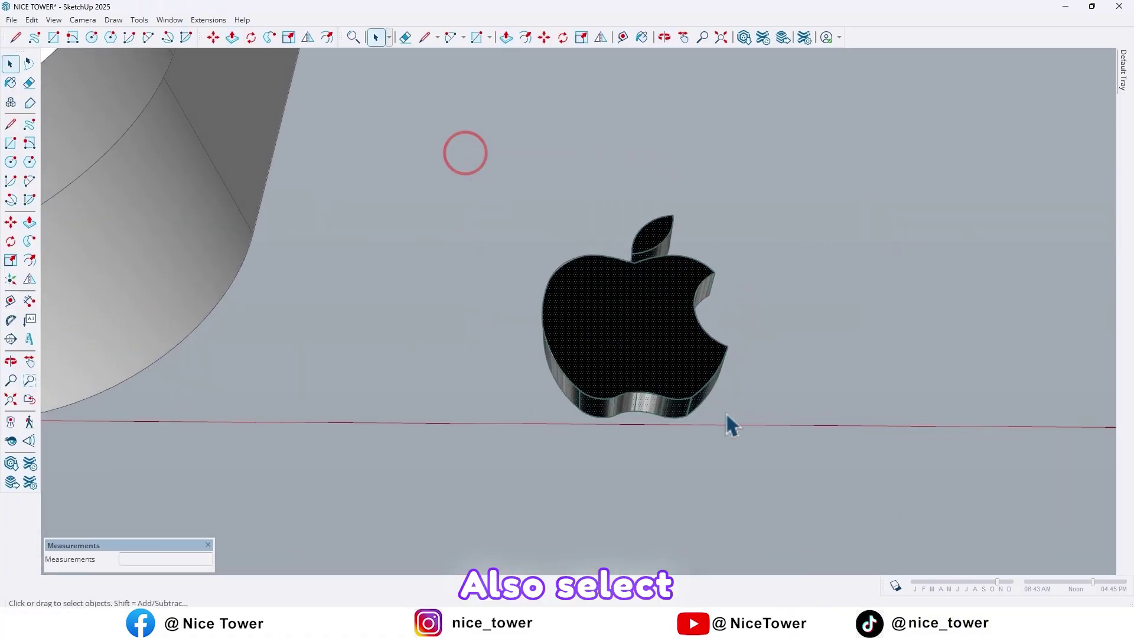
{"action": "right_click", "coordinate": [677, 387]}
{"action": "left_click", "coordinate": [705, 116]}
Rotate the logo group upright about the red axis so that its face stands vertical.
{"action": "middle_click_drag", "start_coordinate": [590, 299], "coordinate": [465, 358]}
{"action": "key", "text": "m"}
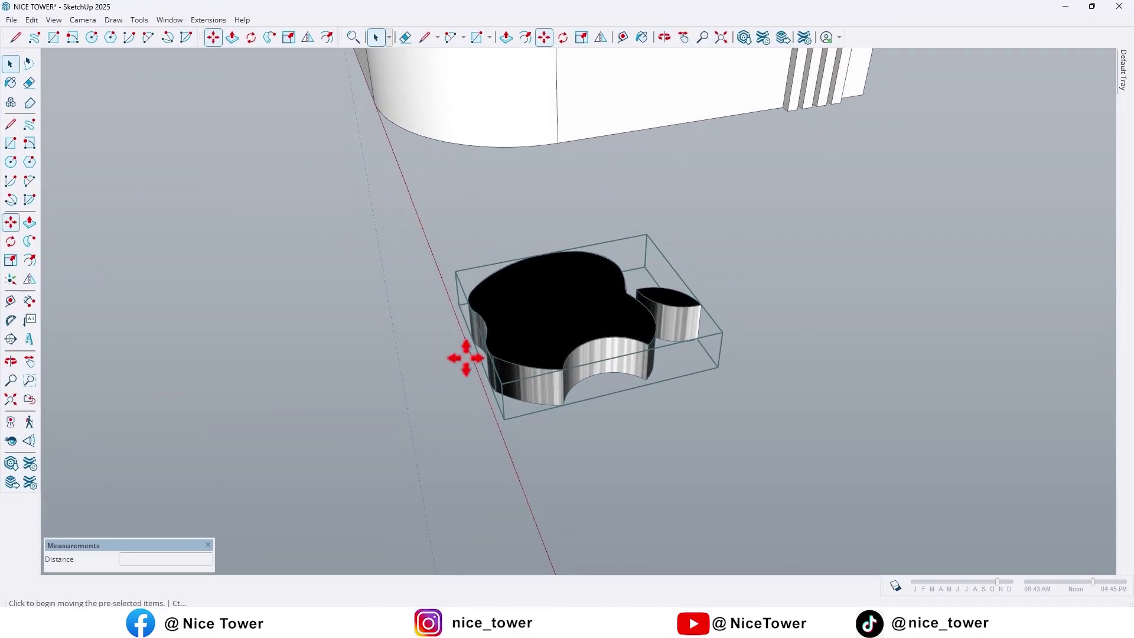
{"action": "left_click", "coordinate": [526, 397]}
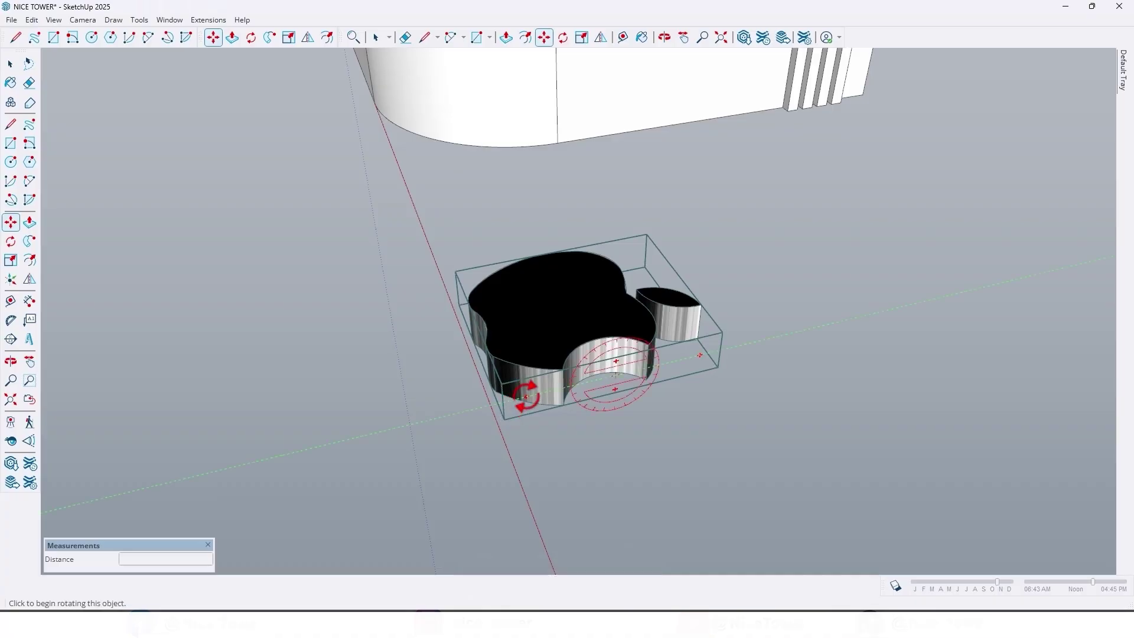
{"action": "middle_click_drag", "start_coordinate": [516, 431], "coordinate": [676, 285]}
{"action": "scroll", "coordinate": [680, 307], "scroll_direction": "up", "scroll_amount": 2}
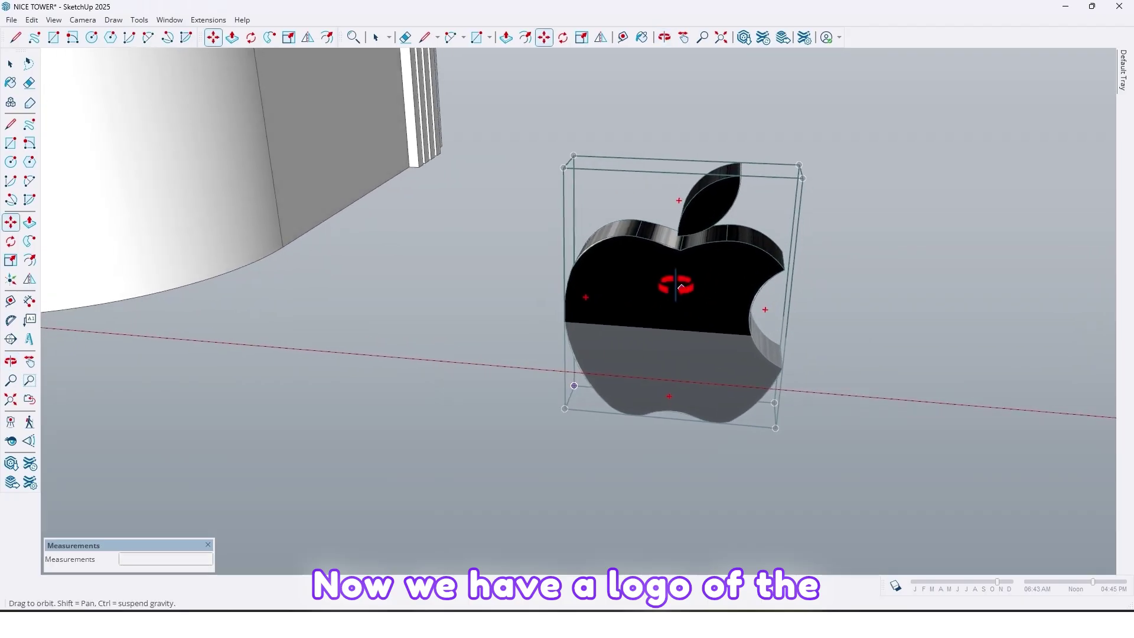
Move the logo group along the blue axis so its base lines up with the bottom of the desk.
{"action": "left_click", "coordinate": [565, 411]}
{"action": "key", "text": "Up"}
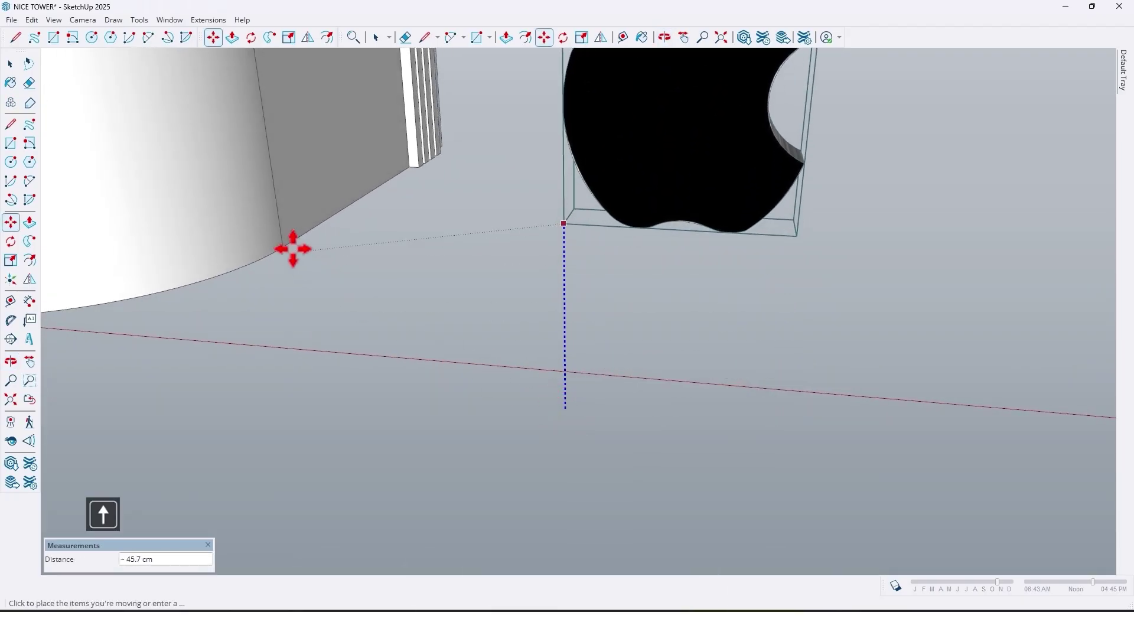
{"action": "left_click", "coordinate": [287, 244]}
{"action": "scroll", "coordinate": [435, 371], "scroll_direction": "down", "scroll_amount": 2}
{"action": "scroll", "coordinate": [436, 370], "scroll_direction": "down", "scroll_amount": 2}
{"action": "middle_click_drag", "start_coordinate": [435, 371], "coordinate": [726, 378], "text": "shift"}
{"action": "scroll", "coordinate": [726, 377], "scroll_direction": "down", "scroll_amount": 1}
{"action": "middle_click_drag", "start_coordinate": [566, 348], "coordinate": [534, 311]}
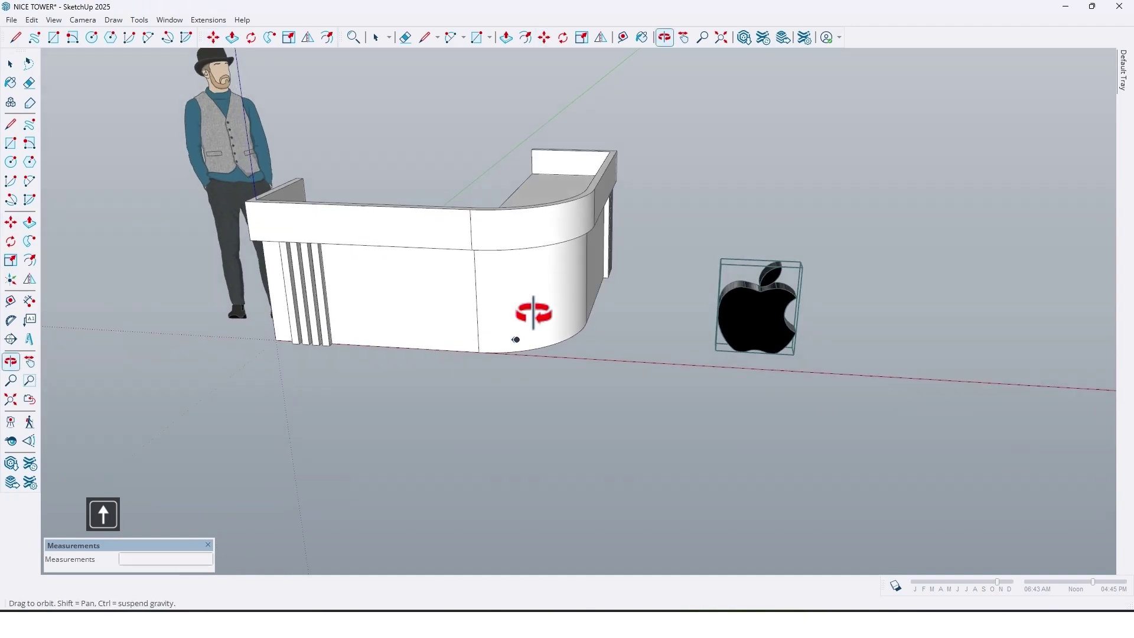
Draw a rectangle about 48.5 by 86.9 cm on the desk's front panel, from beside the slats to the start of the rounded corner.
{"action": "scroll", "coordinate": [437, 283], "scroll_direction": "up", "scroll_amount": 2}
{"action": "scroll", "coordinate": [439, 240], "scroll_direction": "up", "scroll_amount": 2}
{"action": "mouse_move", "coordinate": [438, 273]}
{"action": "middle_mouse_down"}
{"action": "mouse_move", "coordinate": [439, 239]}
{"action": "mouse_move", "coordinate": [423, 249]}
{"action": "middle_mouse_up"}
{"action": "key", "text": "space"}
{"action": "key", "text": "r"}
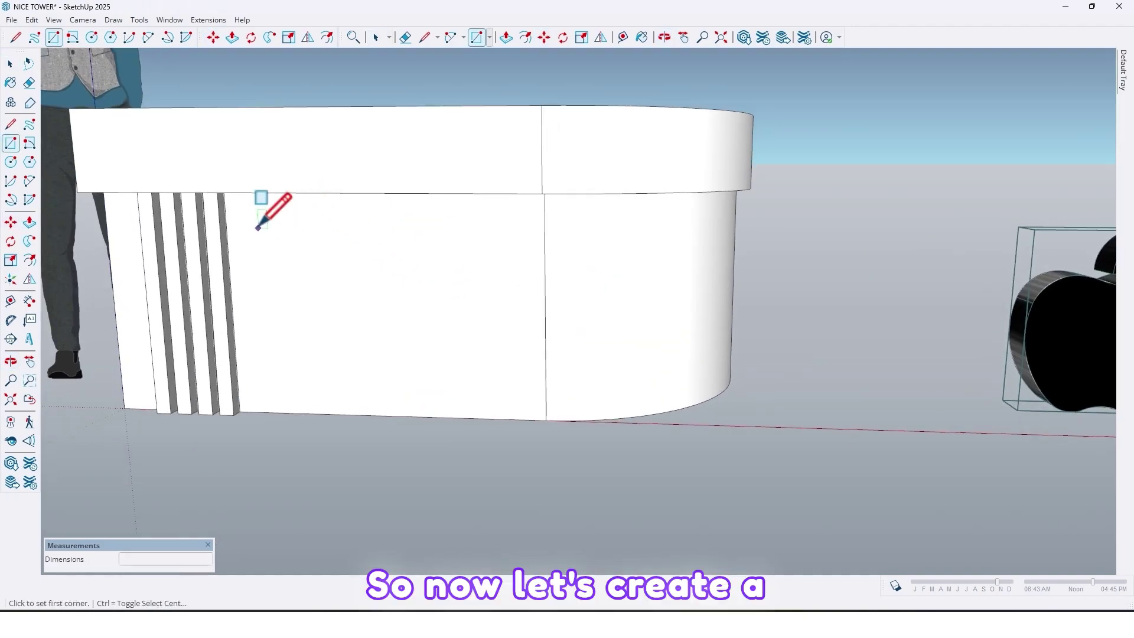
{"action": "left_click", "coordinate": [264, 228]}
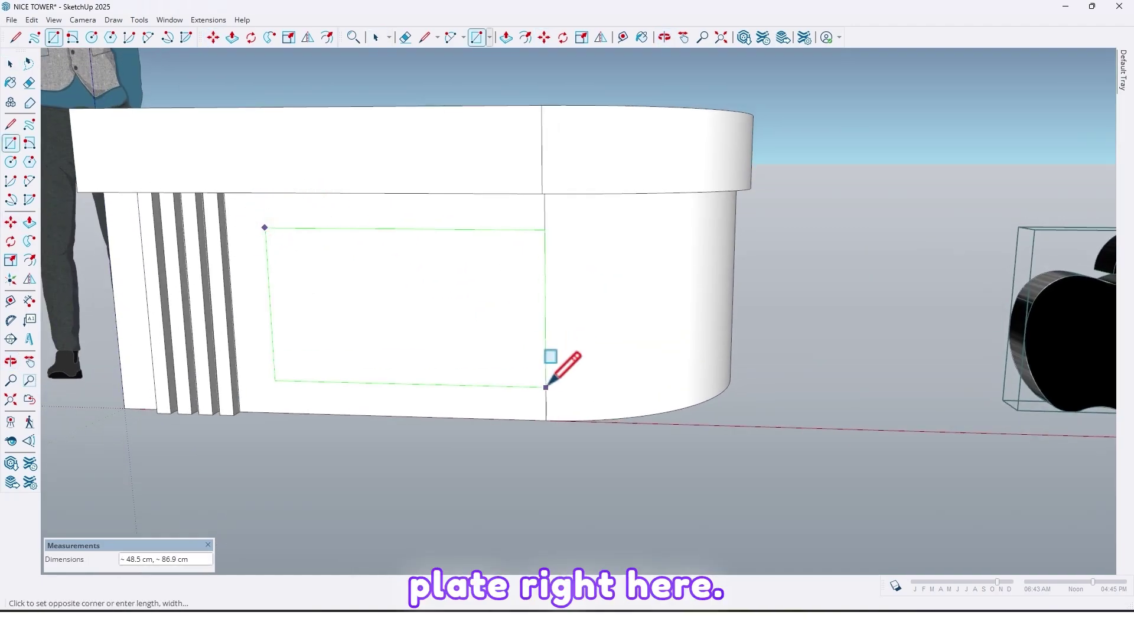
{"action": "left_click", "coordinate": [545, 382]}
{"action": "key", "text": "space"}
{"action": "middle_click_drag", "start_coordinate": [547, 380], "coordinate": [438, 335]}
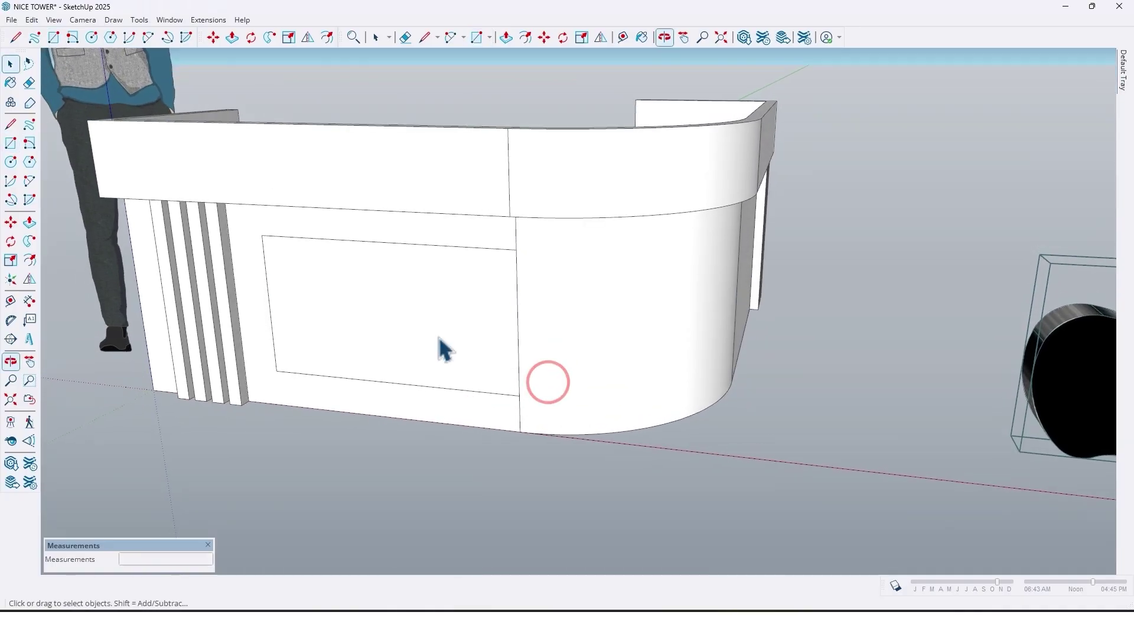
Select the rectangle's face and stretch it along the red axis with Scale so it extends far past the rounded corner.
{"action": "left_click", "coordinate": [436, 333]}
{"action": "scroll", "coordinate": [463, 337], "scroll_direction": "down", "scroll_amount": 2}
{"action": "left_click", "coordinate": [458, 305]}
{"action": "key", "text": "s"}
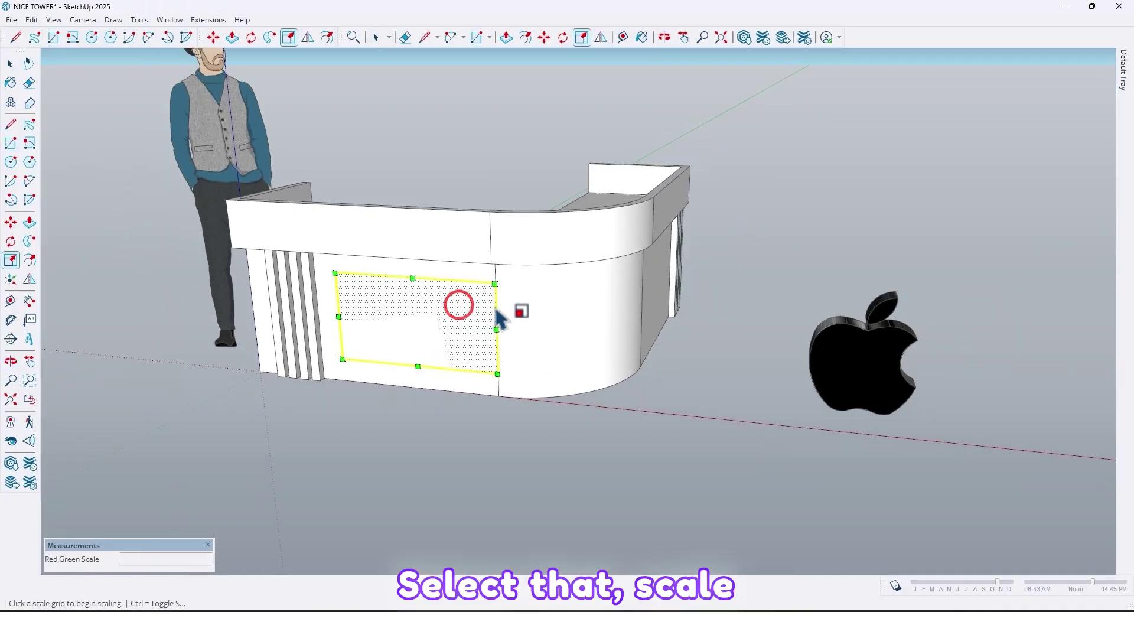
{"action": "left_click", "coordinate": [497, 330]}
{"action": "scroll", "coordinate": [785, 370], "scroll_direction": "down", "scroll_amount": 3}
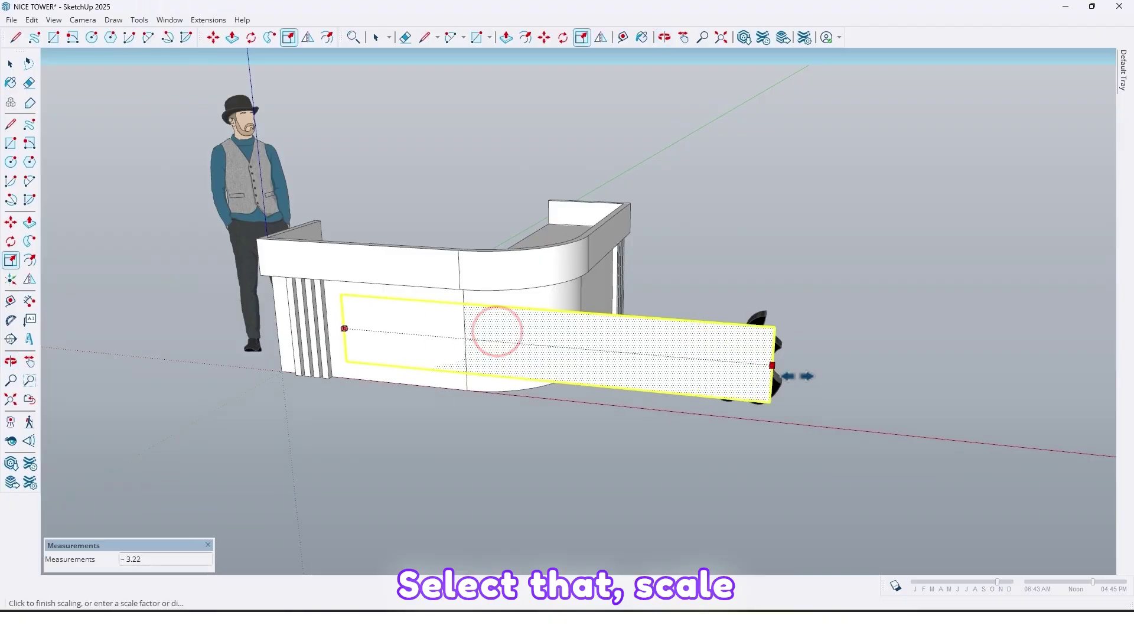
{"action": "middle_click_drag", "start_coordinate": [858, 394], "coordinate": [486, 338]}
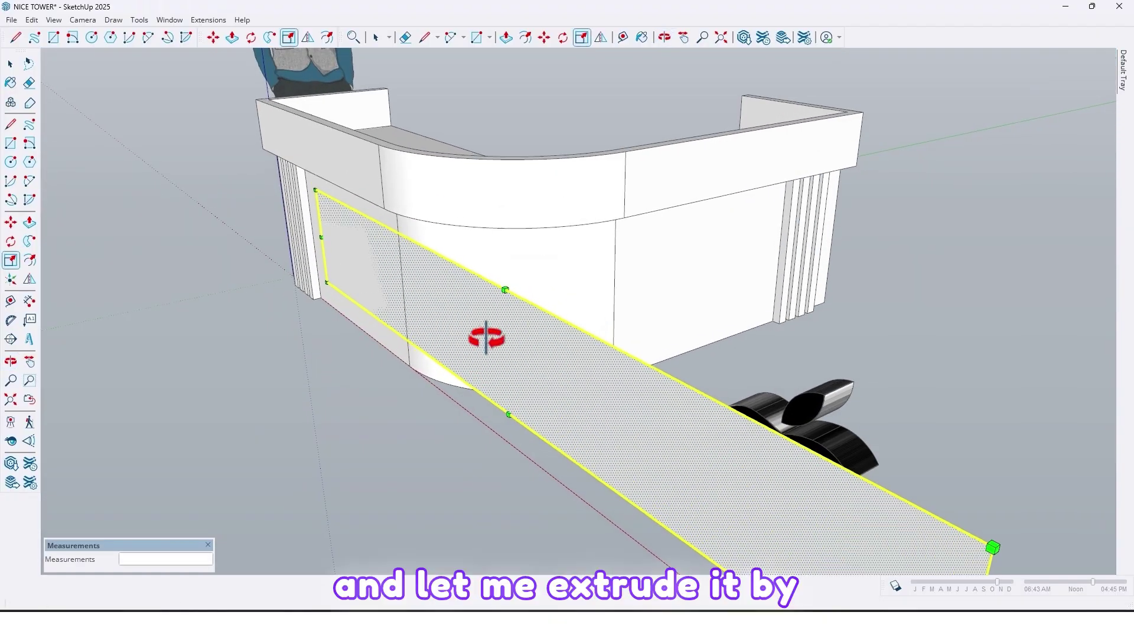
Extrude the stretched face 3 cm with Push/Pull and make the whole plate a group.
{"action": "key", "text": "p"}
{"action": "left_click", "coordinate": [469, 322]}
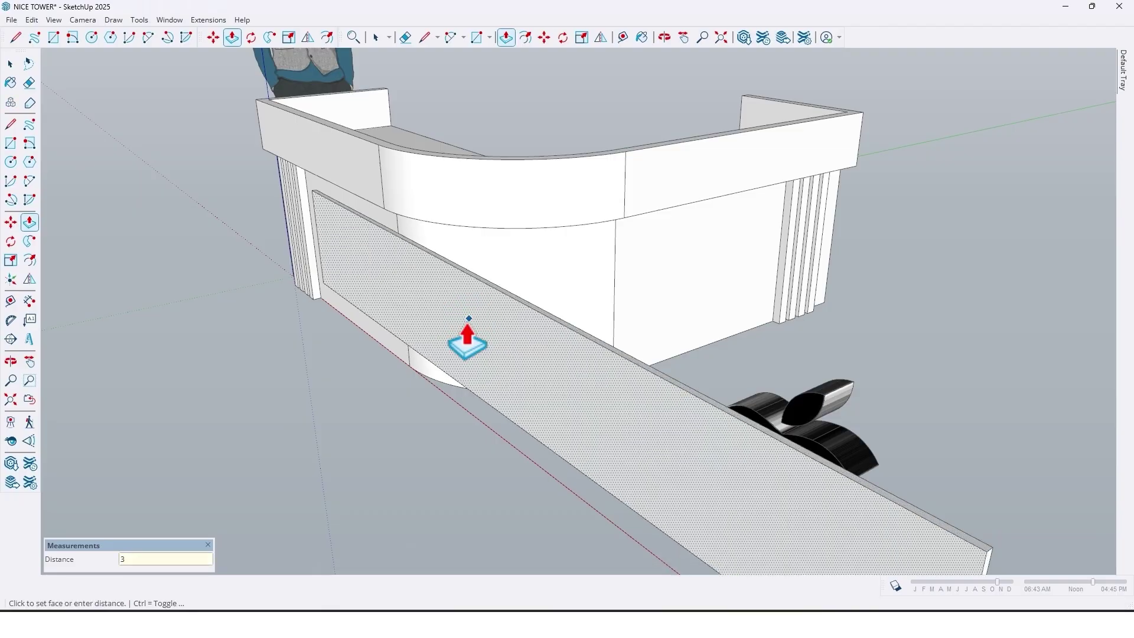
{"action": "key", "text": "Return"}
{"action": "key", "text": "space"}
{"action": "left_click", "coordinate": [462, 322]}
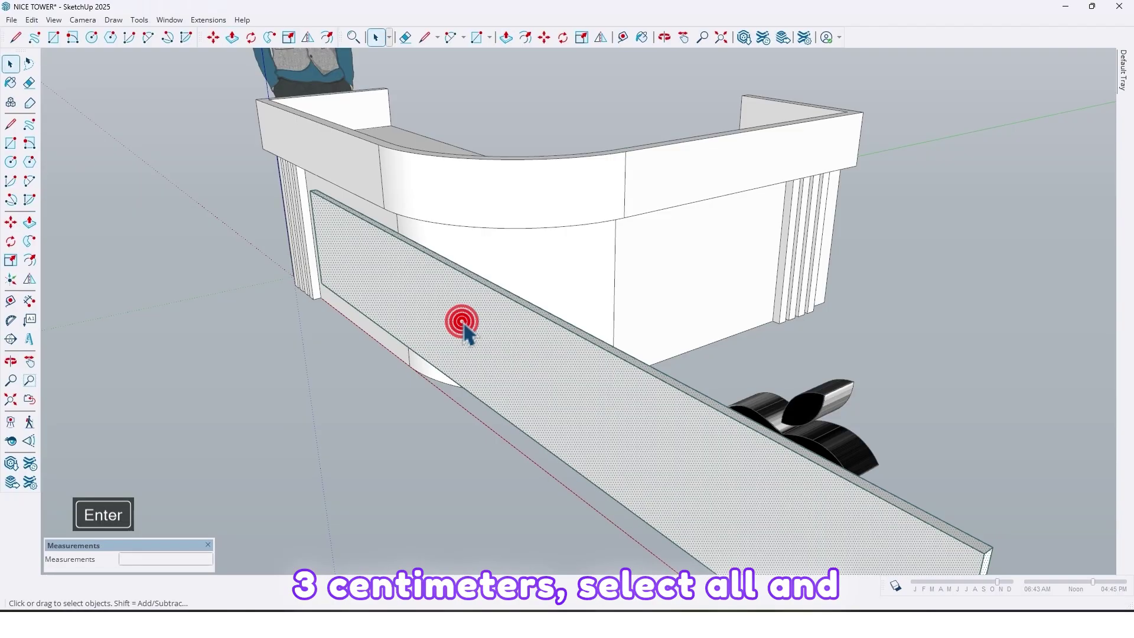
{"action": "right_click", "coordinate": [466, 331]}
{"action": "left_click", "coordinate": [525, 119]}
{"action": "scroll", "coordinate": [529, 136], "scroll_direction": "down", "scroll_amount": 3}
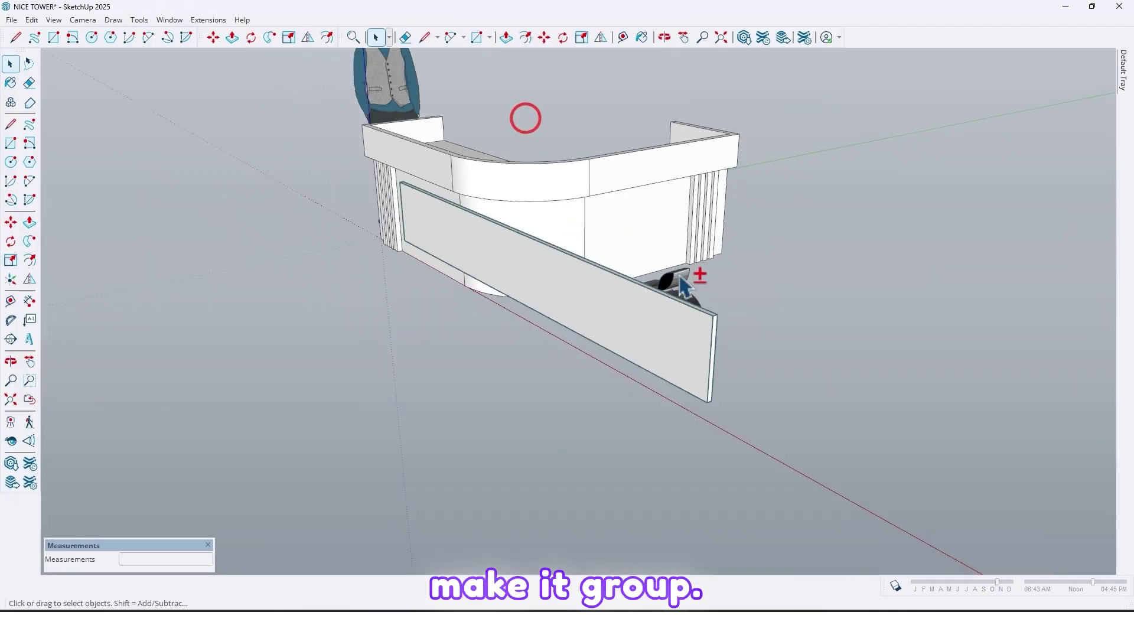
Move the logo group along the green axis until it protrudes from the front of the plate.
{"action": "middle_click_drag", "start_coordinate": [679, 276], "coordinate": [503, 407]}
{"action": "scroll", "coordinate": [593, 359], "scroll_direction": "up", "scroll_amount": 2}
{"action": "left_click", "coordinate": [591, 360]}
{"action": "key", "text": "m"}
{"action": "left_click", "coordinate": [517, 400]}
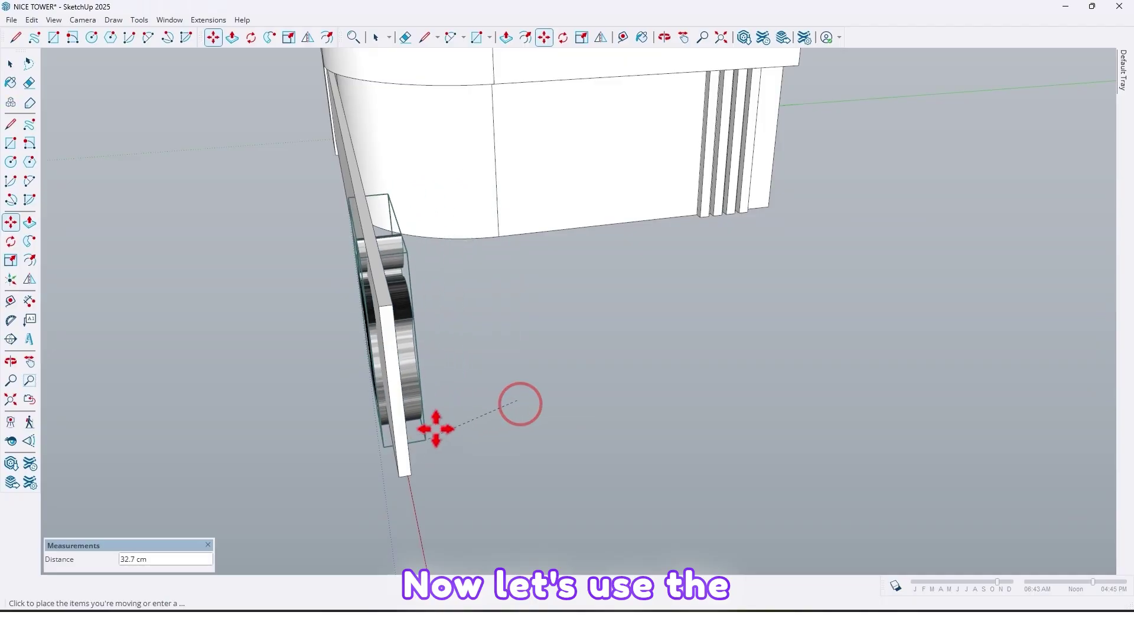
{"action": "key", "text": "Left"}
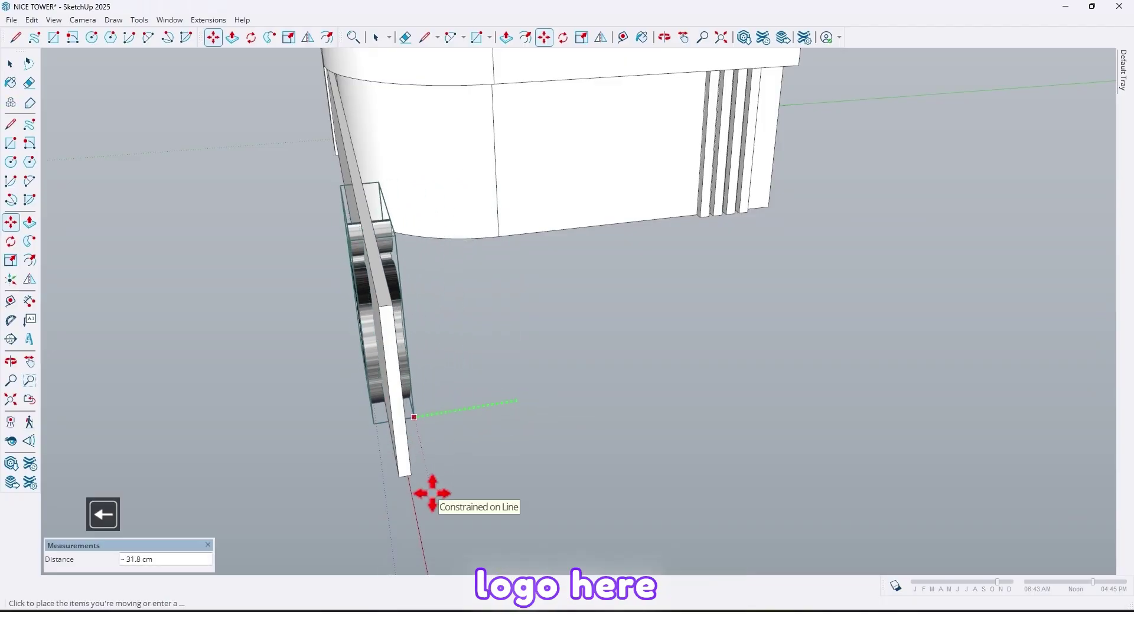
{"action": "middle_click_drag", "start_coordinate": [347, 435], "coordinate": [787, 410]}
{"action": "middle_click_drag", "start_coordinate": [807, 360], "coordinate": [624, 330]}
Raise the logo about 13.7 cm and slide it about 135.7 cm along the plate to the desk's rounded corner.
{"action": "left_click", "coordinate": [749, 325]}
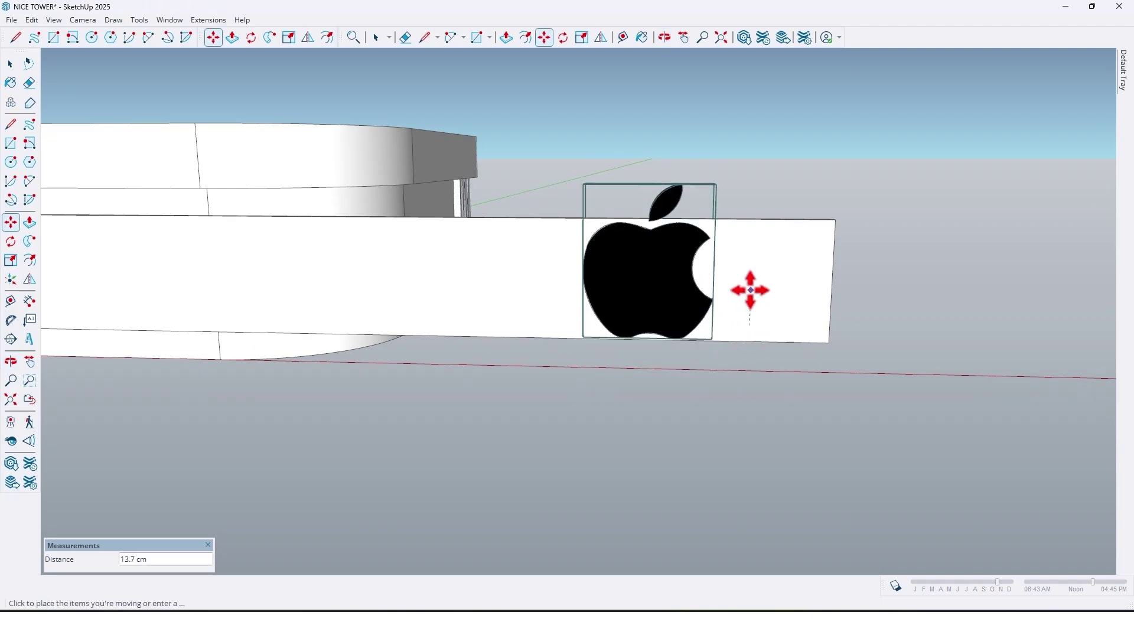
{"action": "middle_click_drag", "start_coordinate": [750, 290], "coordinate": [575, 304]}
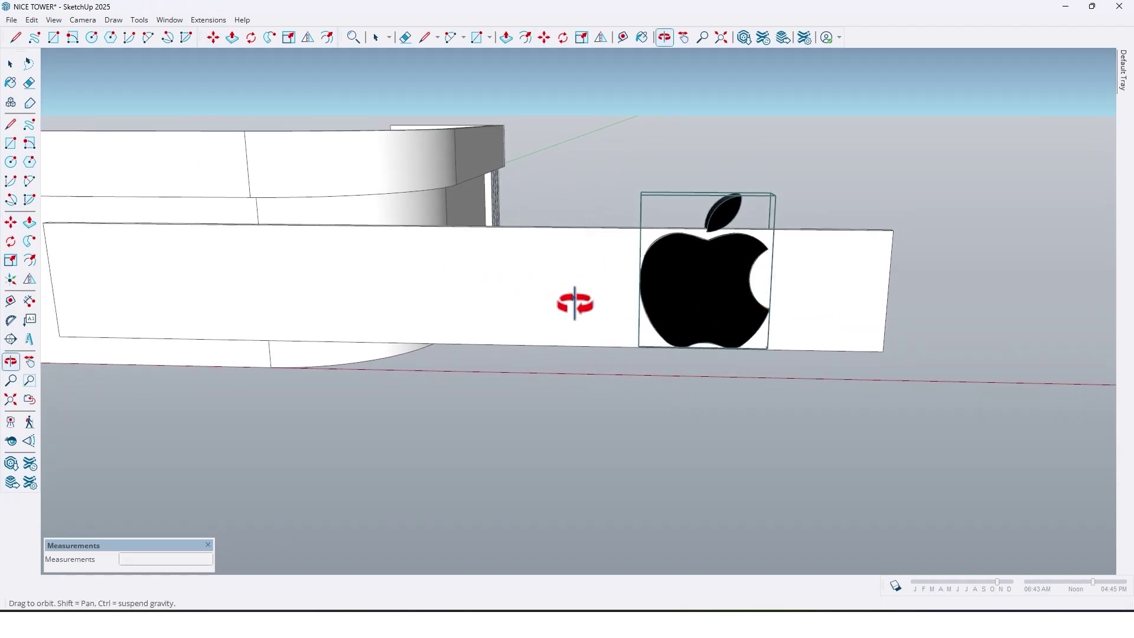
{"action": "left_click", "coordinate": [790, 294]}
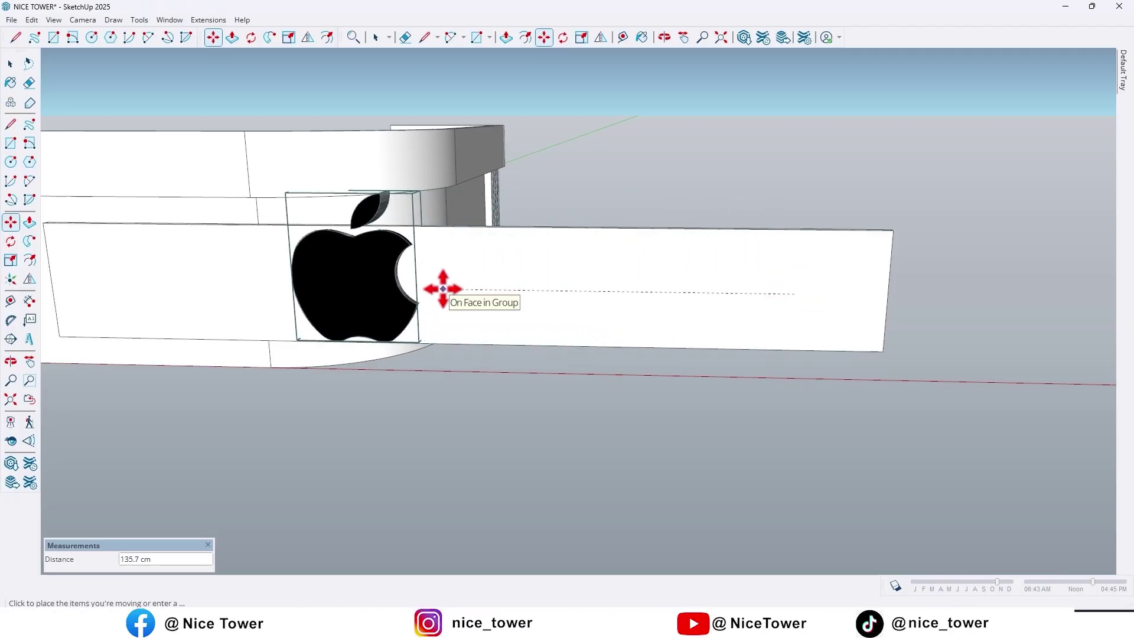
{"action": "middle_click_drag", "start_coordinate": [450, 290], "coordinate": [561, 359]}
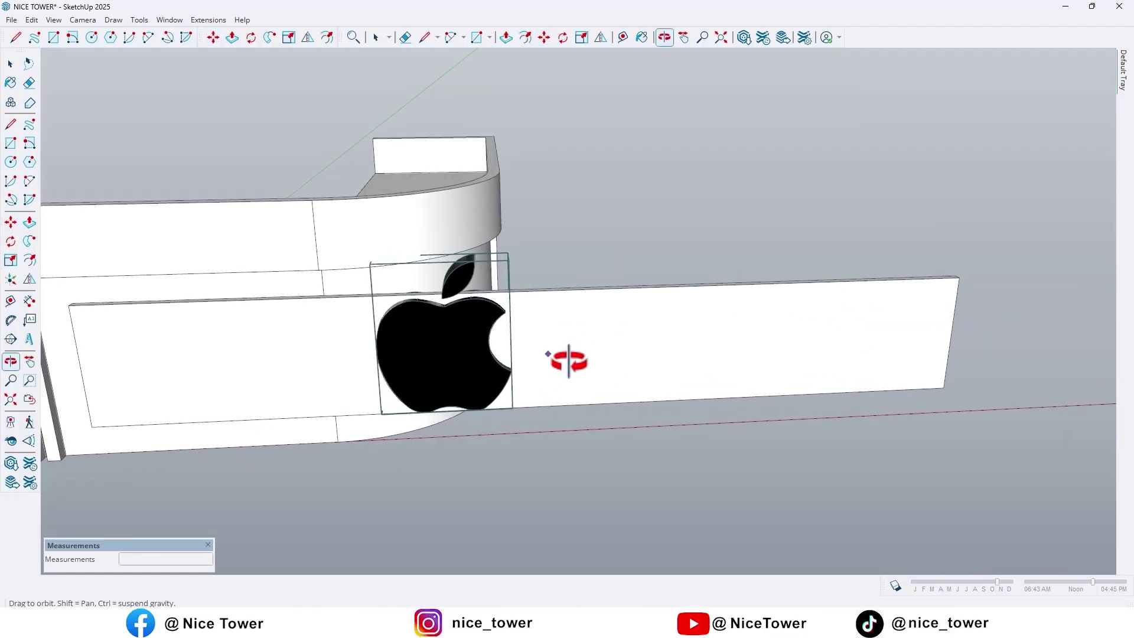
{"action": "middle_click_drag", "start_coordinate": [498, 299], "coordinate": [494, 262]}
Scale the logo uniformly about its center by a factor of about 0.63.
{"action": "key", "text": "s"}
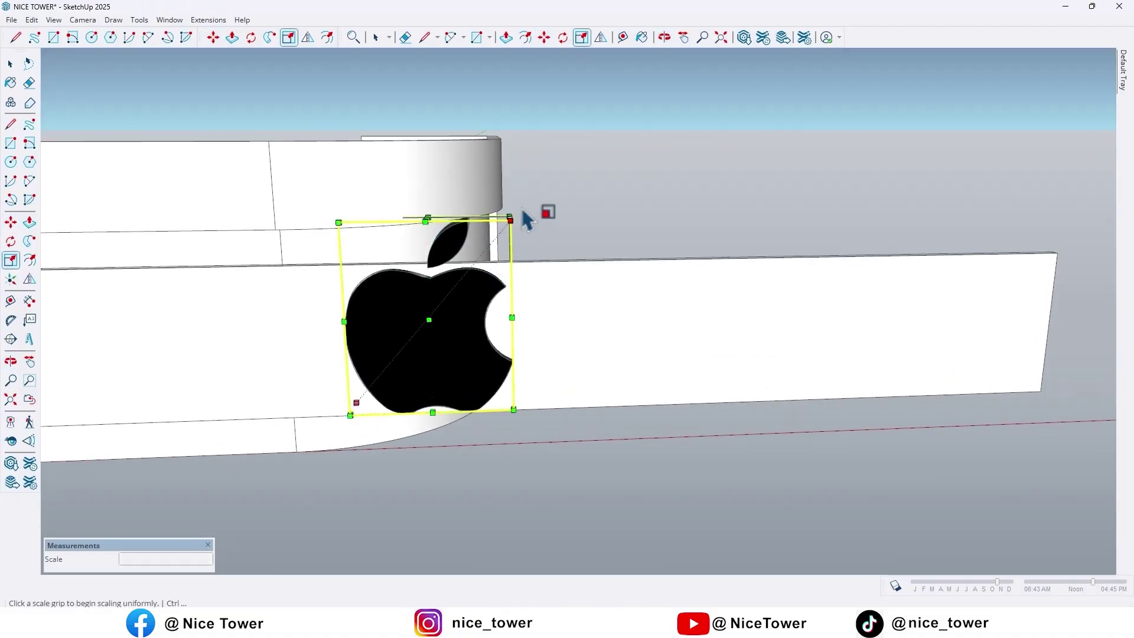
{"action": "middle_click_drag", "start_coordinate": [519, 215], "coordinate": [501, 248]}
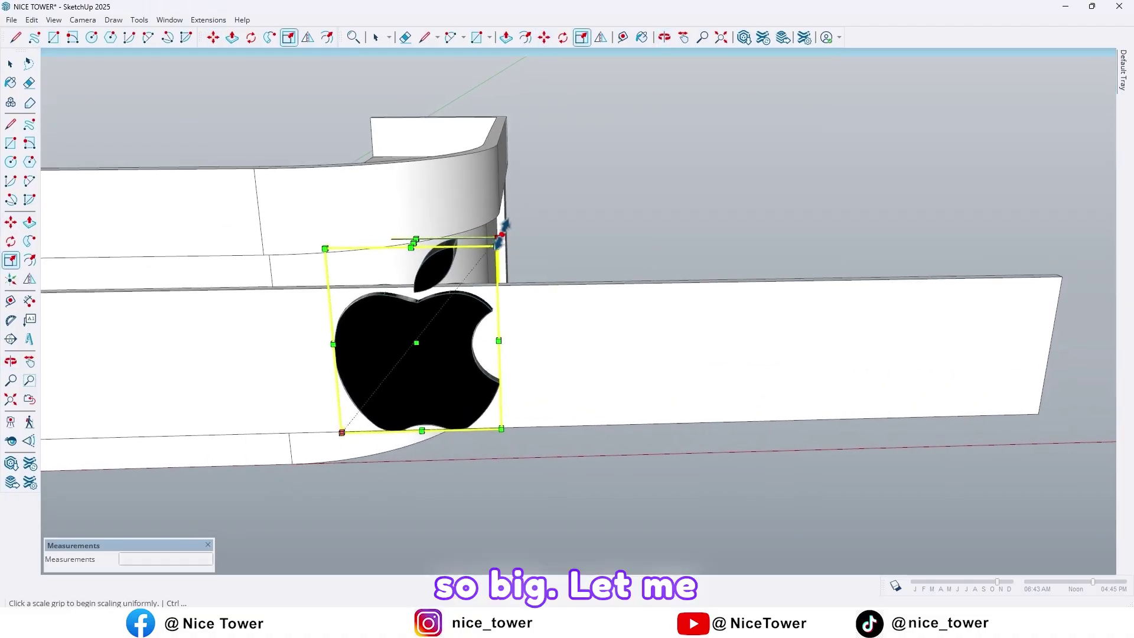
{"action": "left_click", "coordinate": [497, 237], "text": "ctrl"}
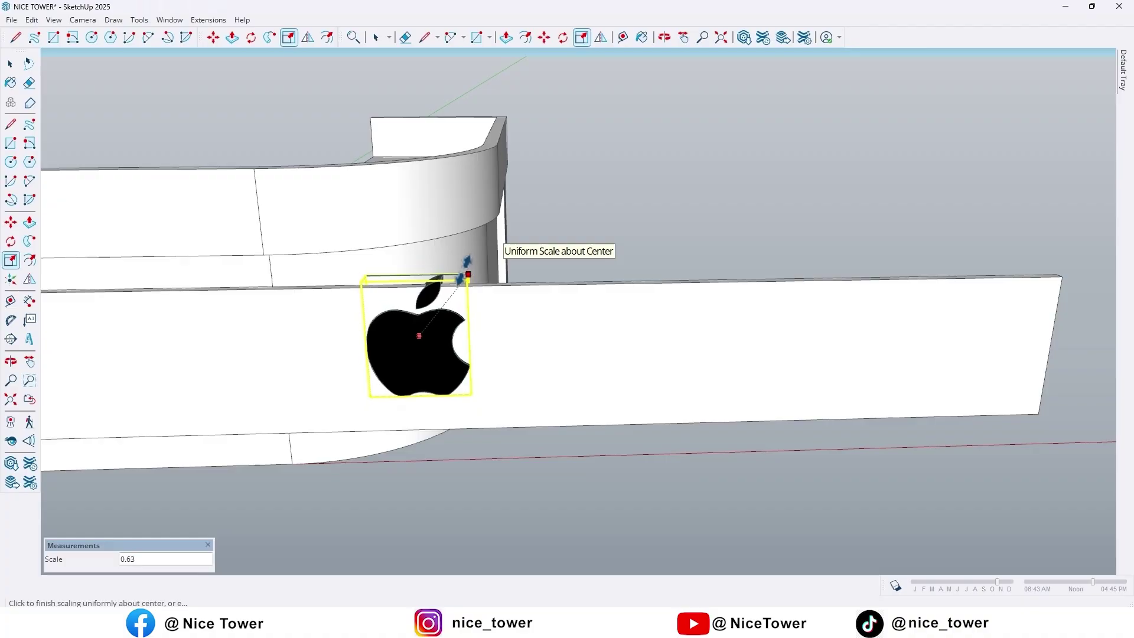
{"action": "left_click", "coordinate": [465, 262]}
{"action": "middle_click_drag", "start_coordinate": [465, 261], "coordinate": [444, 289]}
Lower the logo about 5 cm along the blue axis to center it in the plate's height.
{"action": "key", "text": "m"}
{"action": "left_click", "coordinate": [458, 282], "text": "shift"}
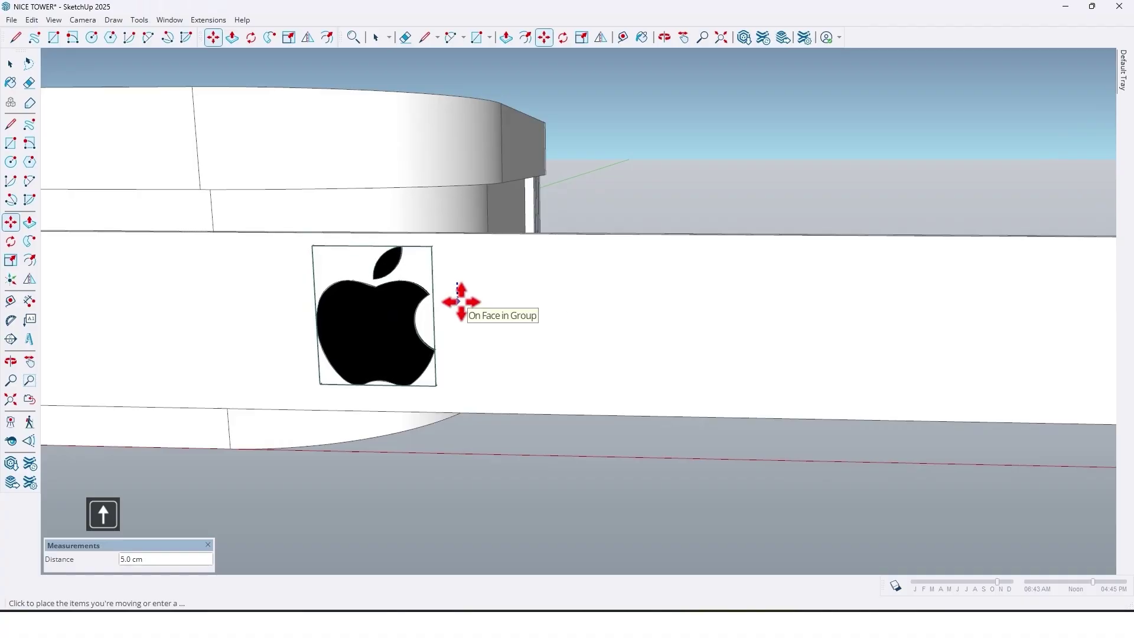
{"action": "left_click", "coordinate": [461, 301]}
{"action": "key", "text": "space"}
Select the arc at the bottom of the desk's rounded corner and check its arc length in the entity info.
{"action": "middle_click_drag", "start_coordinate": [461, 302], "coordinate": [426, 214]}
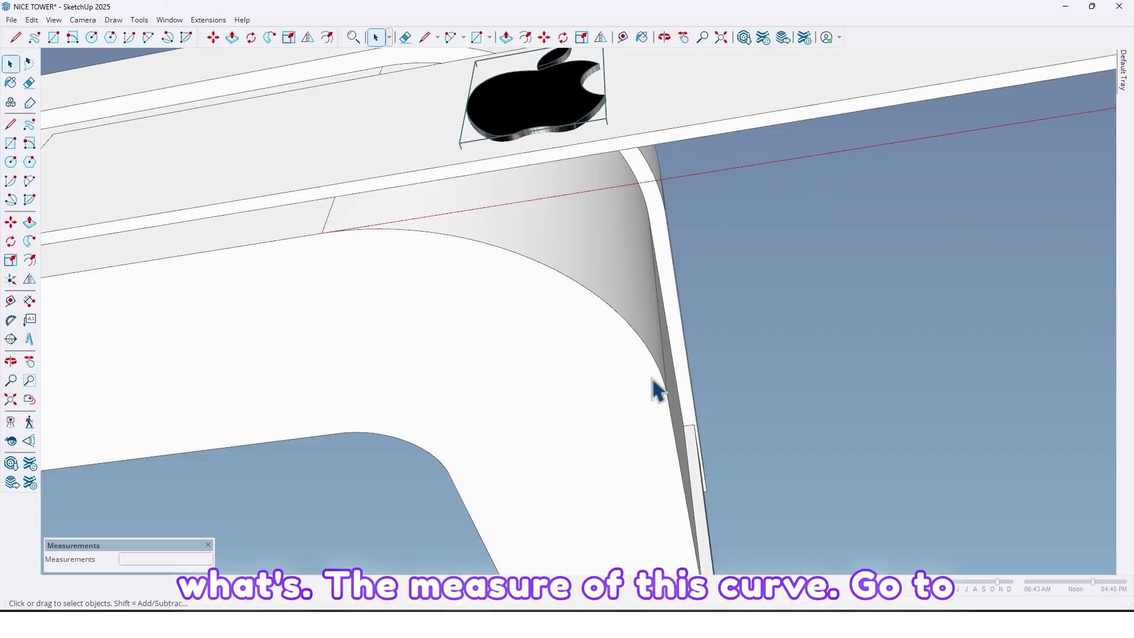
{"action": "double_click", "coordinate": [508, 252]}
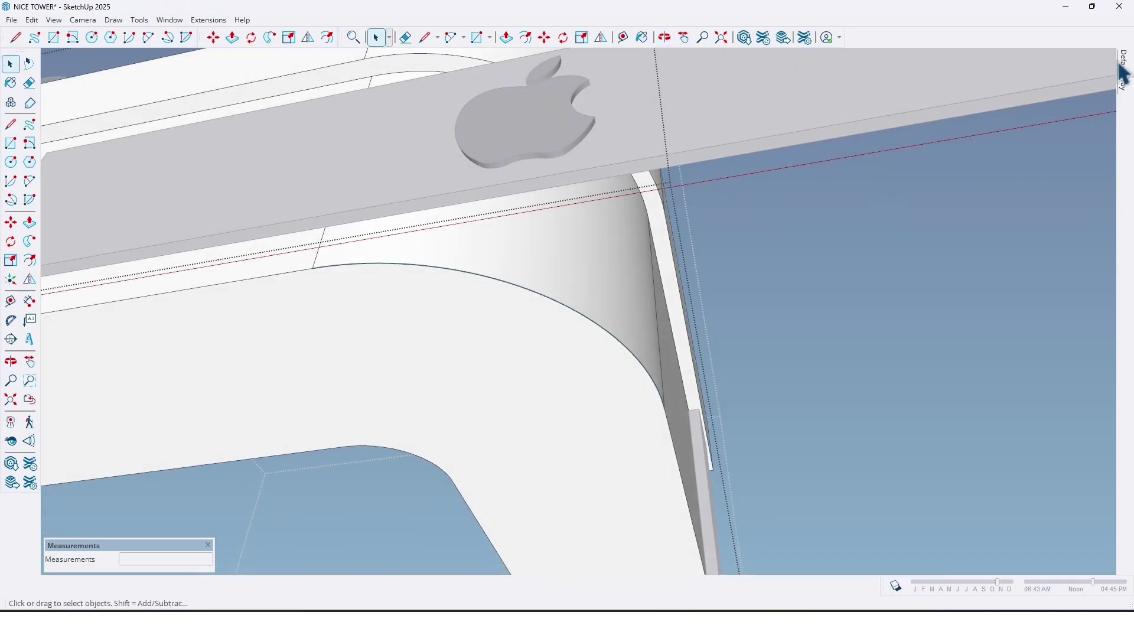
{"action": "mouse_move", "coordinate": [1121, 71]}
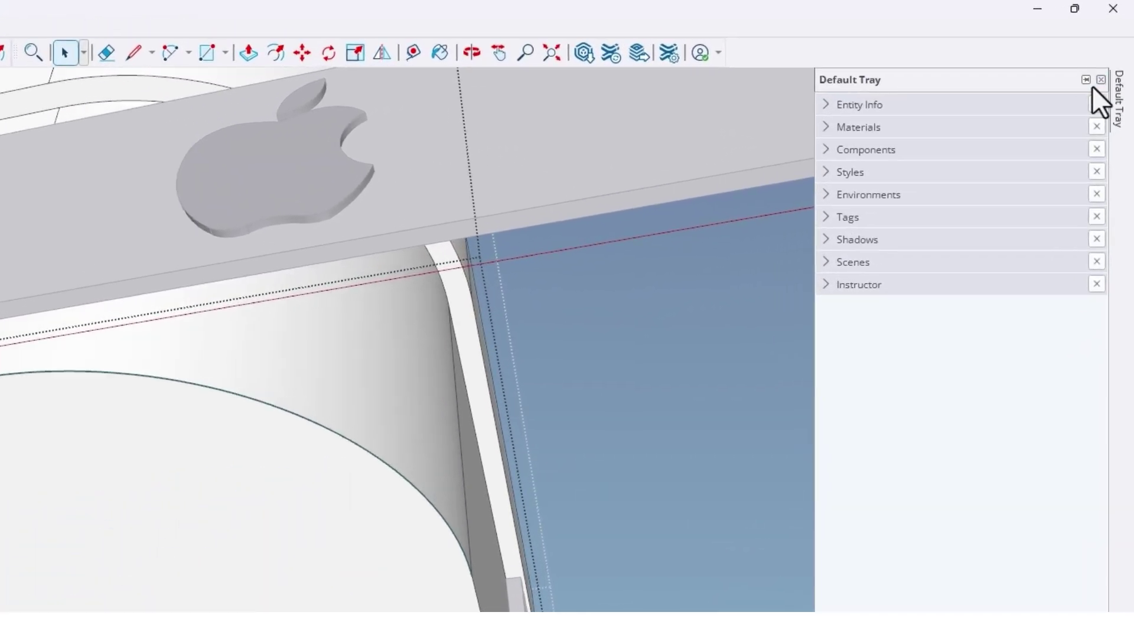
{"action": "left_click", "coordinate": [1086, 81]}
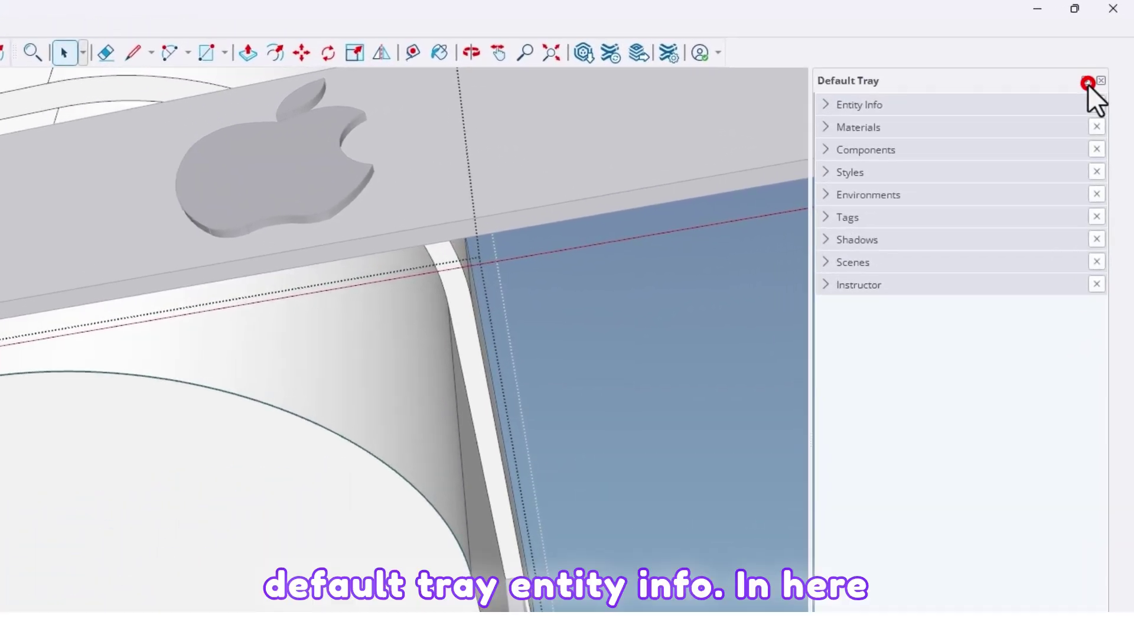
{"action": "left_click", "coordinate": [849, 105]}
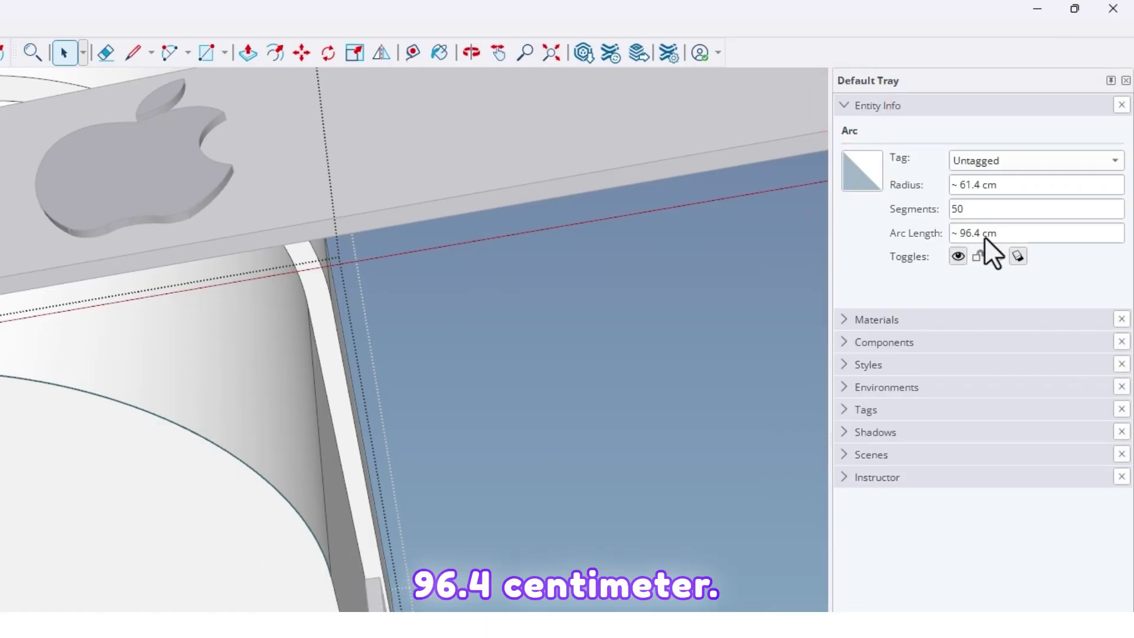
{"action": "scroll", "coordinate": [519, 332], "scroll_direction": "down", "scroll_amount": 1}
{"action": "left_click", "coordinate": [567, 411]}
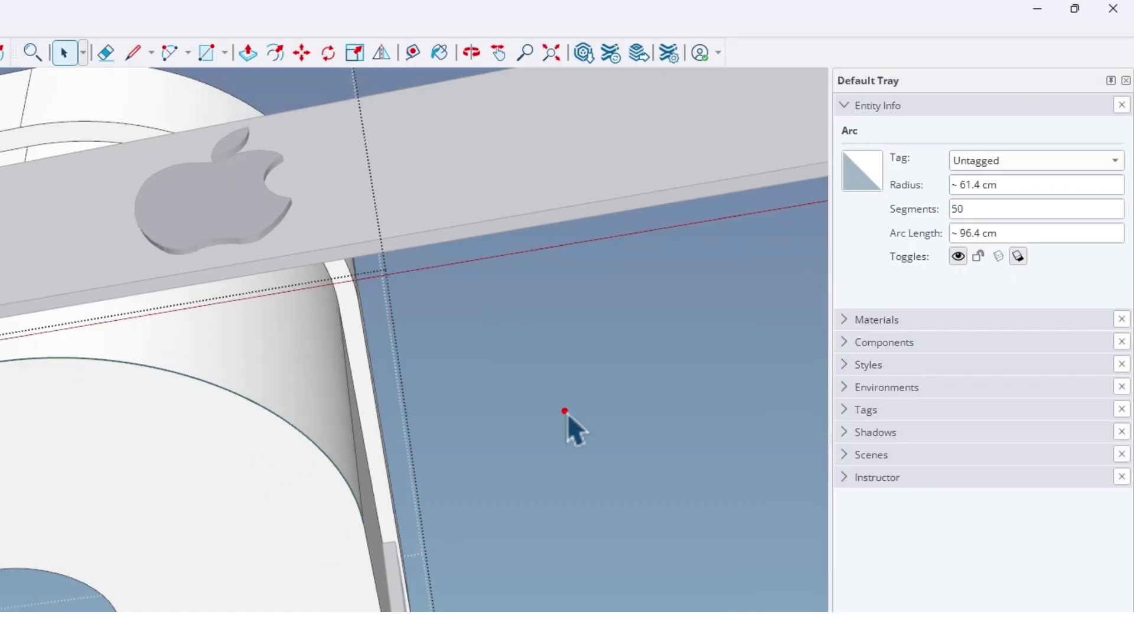
{"action": "scroll", "coordinate": [417, 340], "scroll_direction": "down", "scroll_amount": 2}
Open the plate group and draw a line across its top face where the desk's rounded corner begins.
{"action": "middle_click_drag", "start_coordinate": [393, 344], "coordinate": [207, 529]}
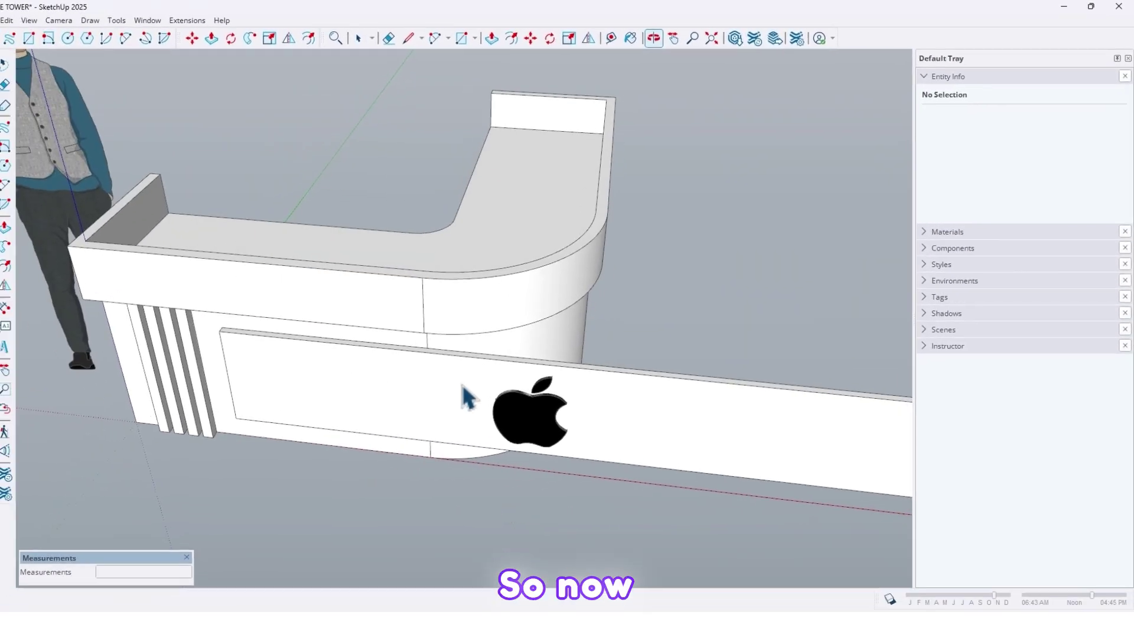
{"action": "scroll", "coordinate": [461, 383], "scroll_direction": "up", "scroll_amount": 2}
{"action": "middle_click_drag", "start_coordinate": [462, 384], "coordinate": [412, 364]}
{"action": "scroll", "coordinate": [429, 415], "scroll_direction": "up", "scroll_amount": 2}
{"action": "double_click", "coordinate": [417, 353]}
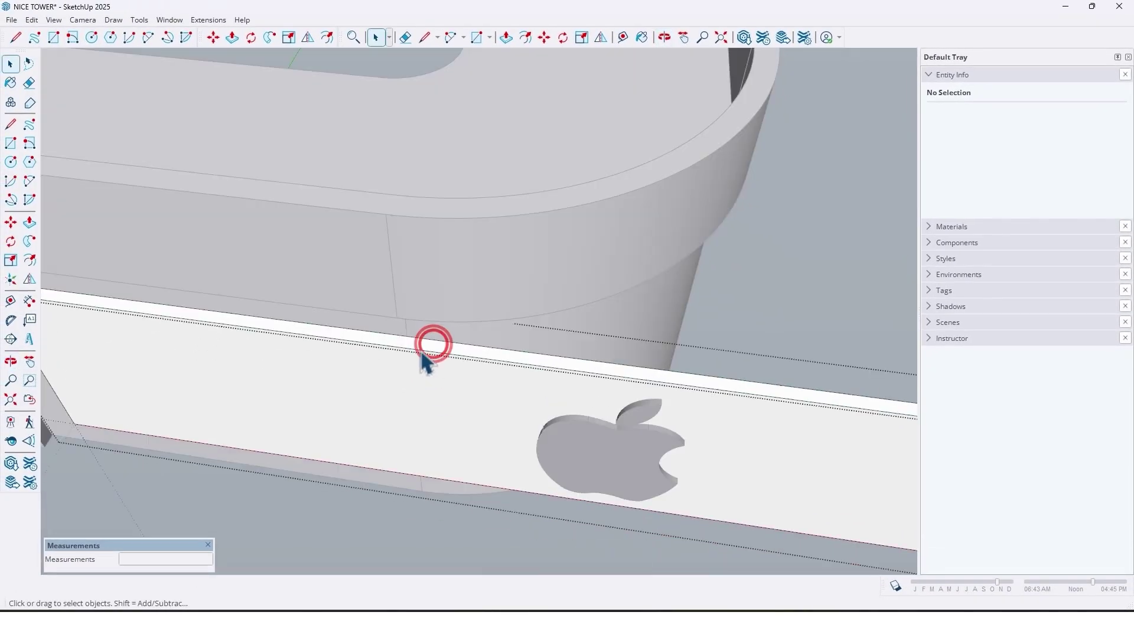
{"action": "scroll", "coordinate": [421, 354], "scroll_direction": "up", "scroll_amount": 2}
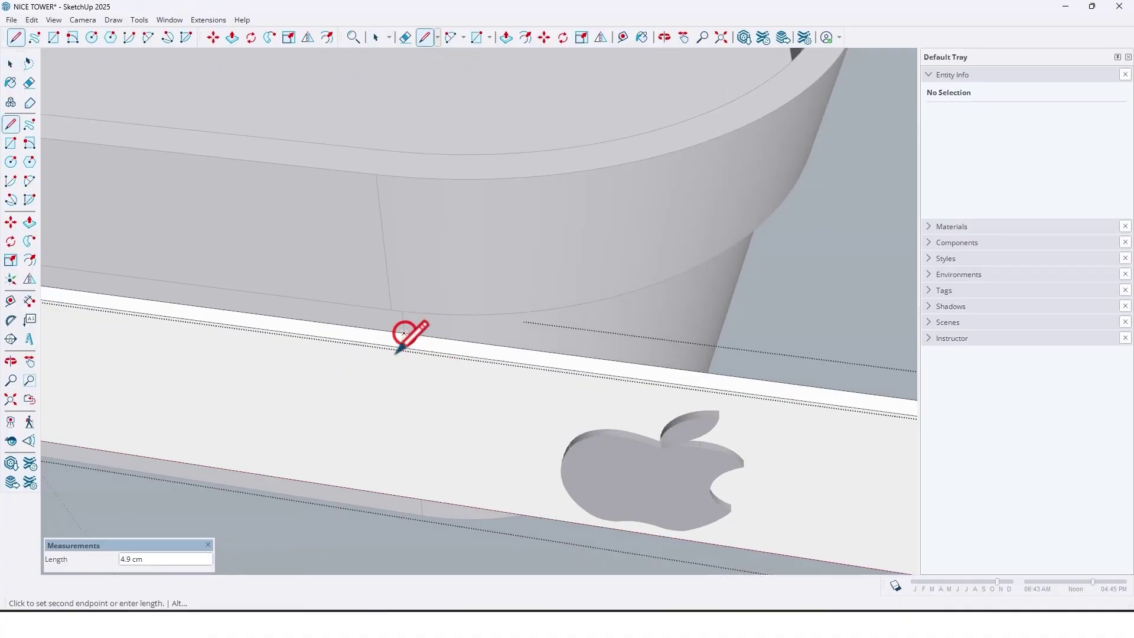
{"action": "scroll", "coordinate": [408, 343], "scroll_direction": "up", "scroll_amount": 1}
{"action": "key", "text": "space"}
Copy the line on the plate's top face 96.4 cm along the plate and leave the group.
{"action": "left_click_drag", "start_coordinate": [387, 322], "coordinate": [459, 381]}
{"action": "key", "text": "m"}
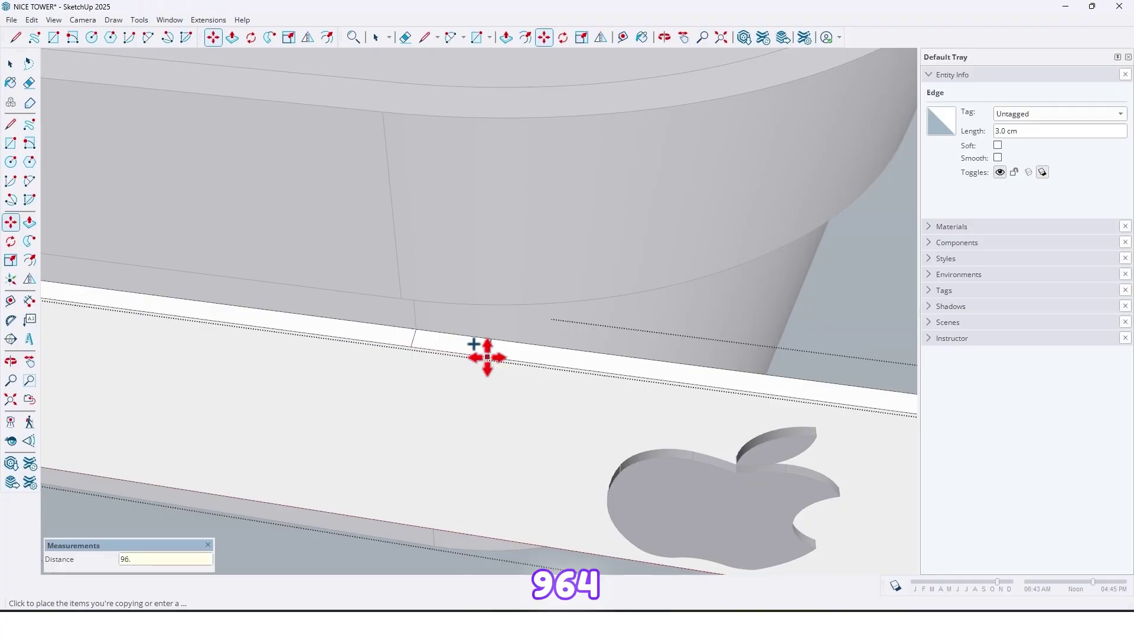
{"action": "scroll", "coordinate": [496, 348], "scroll_direction": "down", "scroll_amount": 5}
{"action": "middle_click_drag", "start_coordinate": [519, 351], "coordinate": [591, 416]}
{"action": "key", "text": "space"}
{"action": "left_click", "coordinate": [602, 422]}
{"action": "key", "text": "Escape"}
Select the logo and move it about 5.5 cm along the red axis to center it between the two lines on the plate.
{"action": "left_click", "coordinate": [614, 412]}
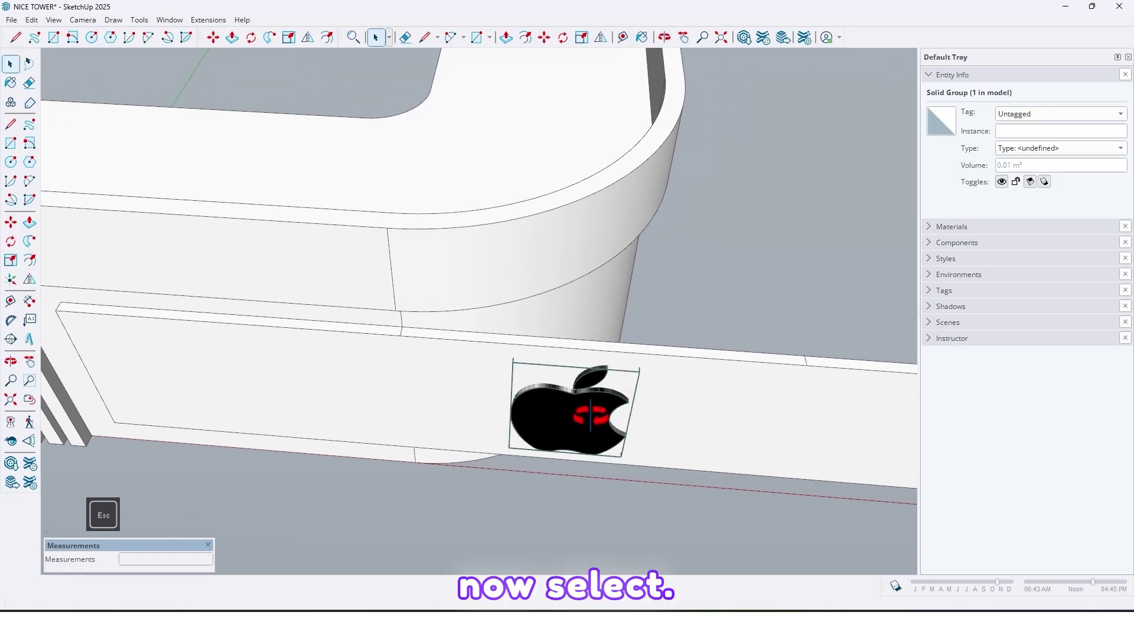
{"action": "key", "text": "m"}
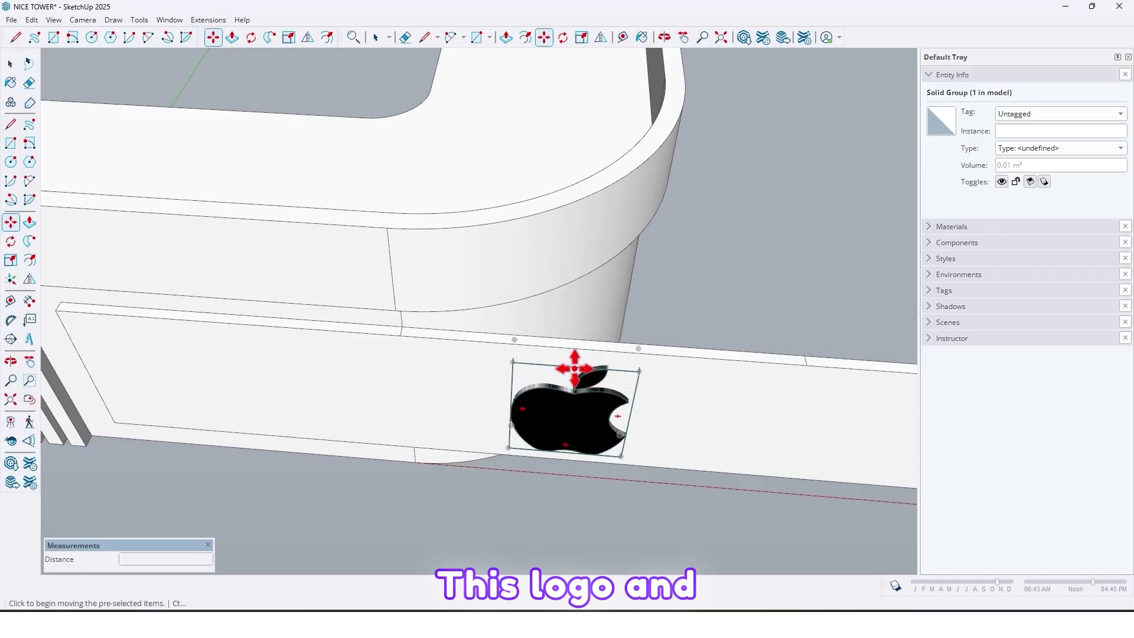
{"action": "left_click", "coordinate": [575, 369]}
{"action": "key", "text": "Right"}
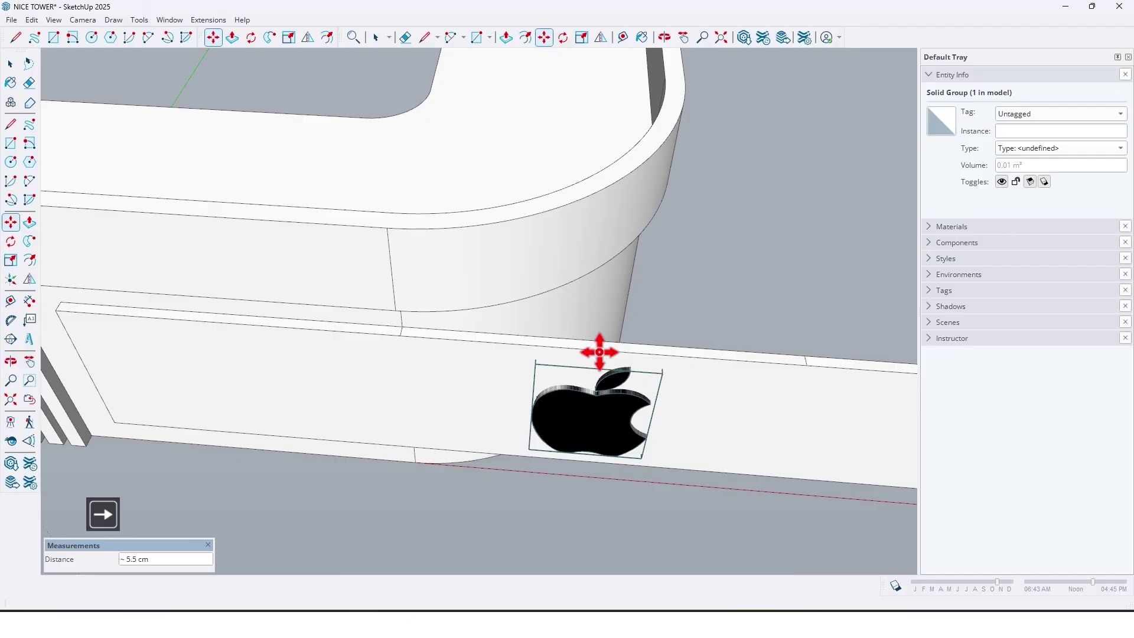
{"action": "left_click", "coordinate": [599, 351]}
{"action": "middle_click_drag", "start_coordinate": [599, 351], "coordinate": [501, 280]}
{"action": "middle_click_drag", "start_coordinate": [545, 244], "coordinate": [476, 339]}
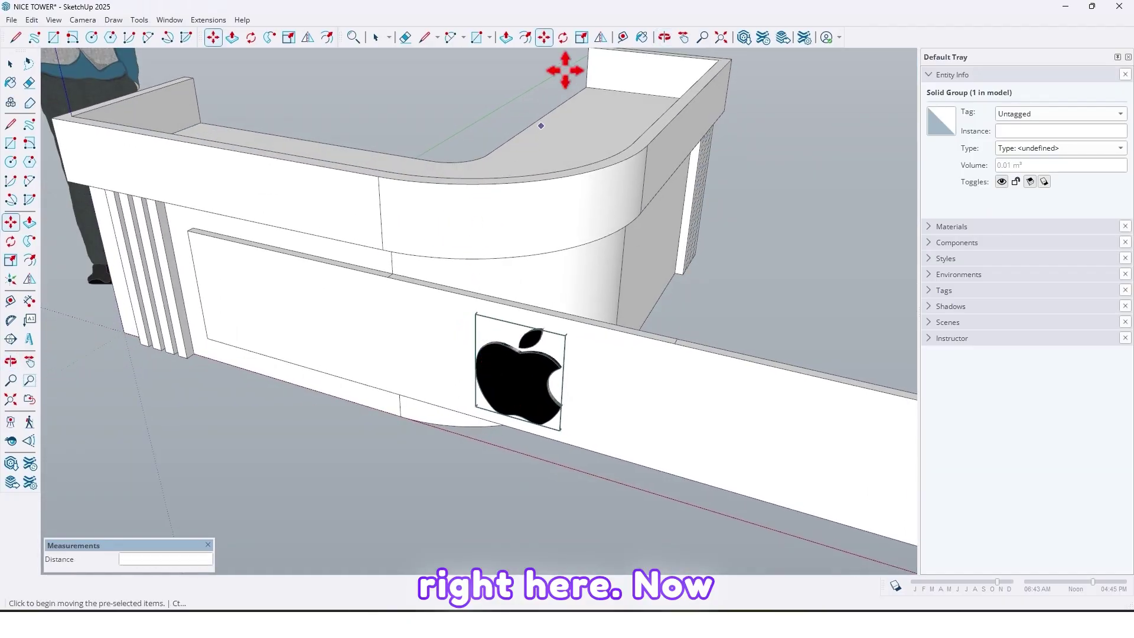
Show the Solid Tools toolbar and float it over the modeling area above the desk.
{"action": "right_click", "coordinate": [497, 38]}
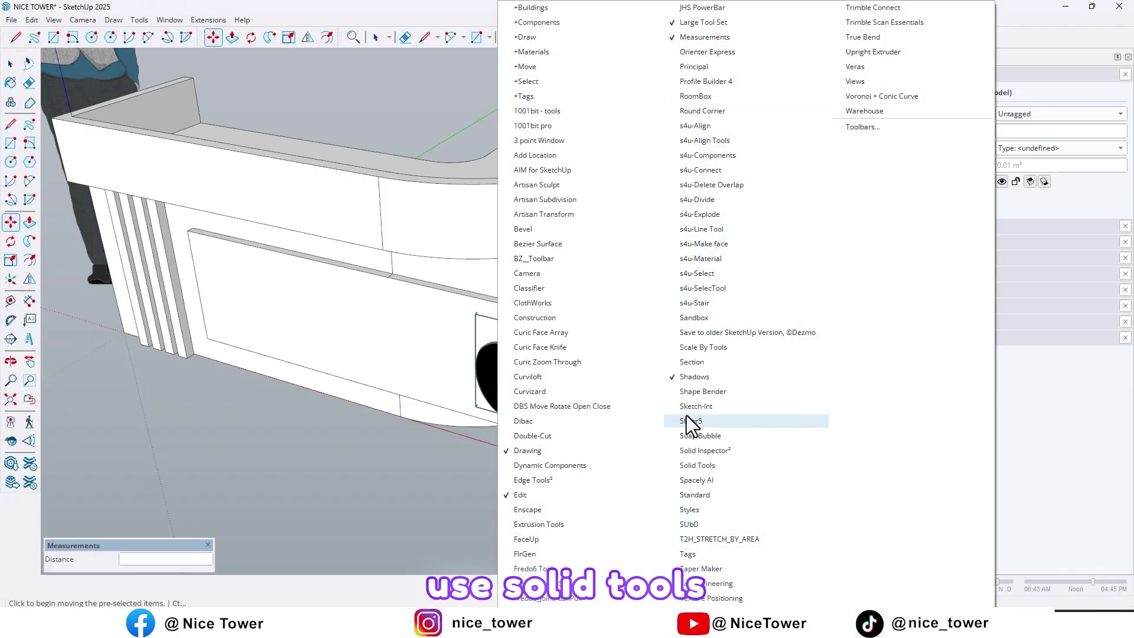
{"action": "left_click", "coordinate": [698, 465]}
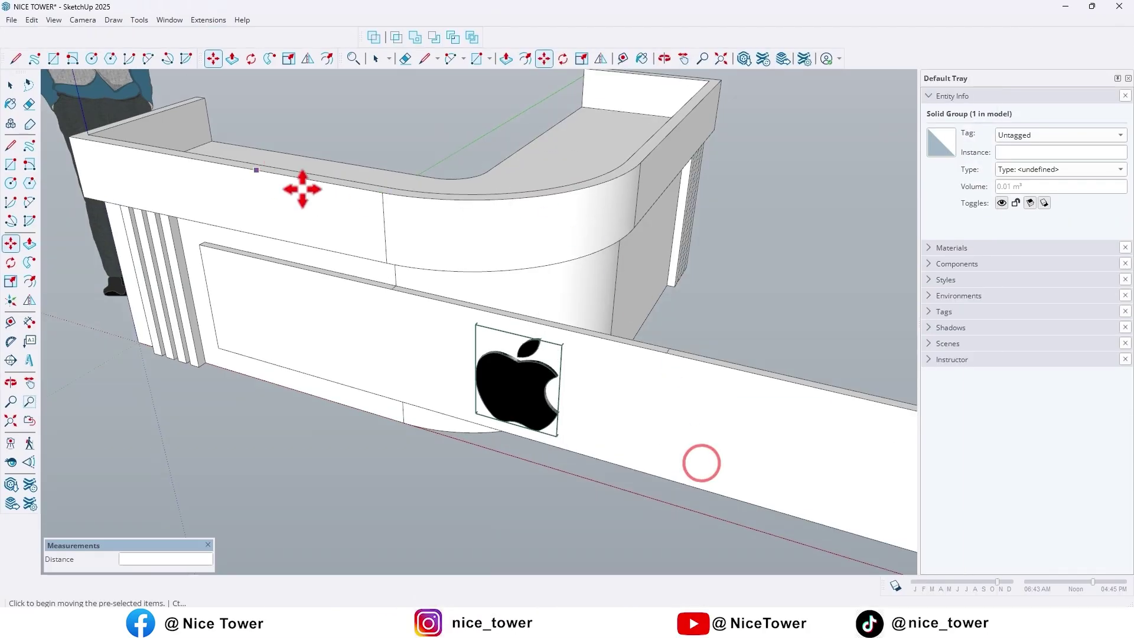
{"action": "left_click_drag", "start_coordinate": [362, 37], "coordinate": [337, 98]}
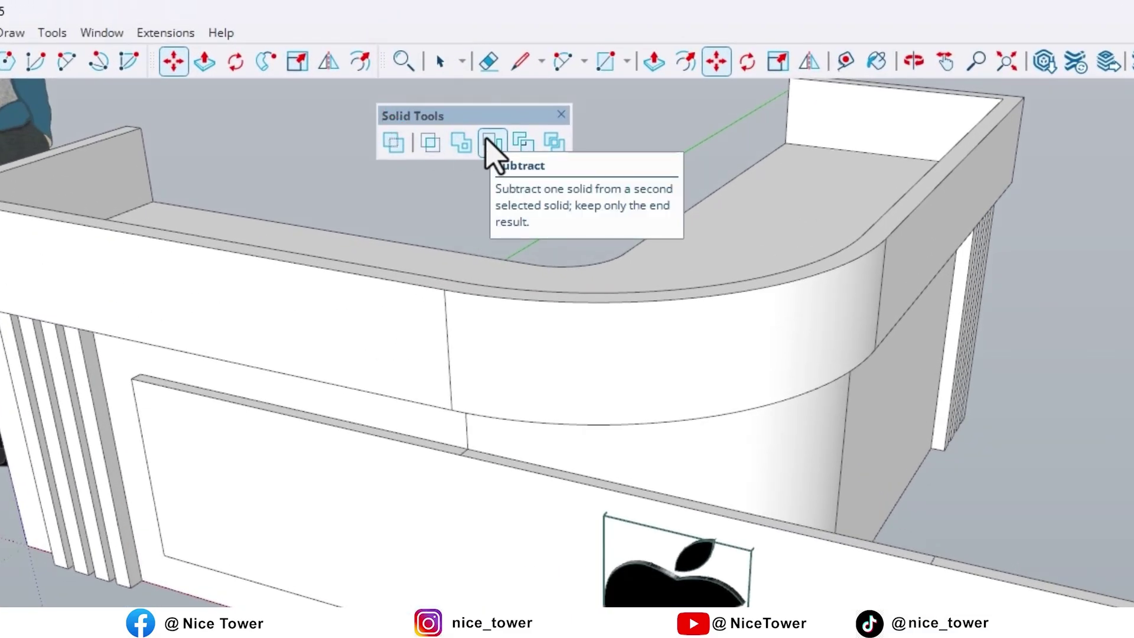
Subtract the Apple logo solid from the front plate to cut the logo shape through it.
{"action": "left_click", "coordinate": [493, 145]}
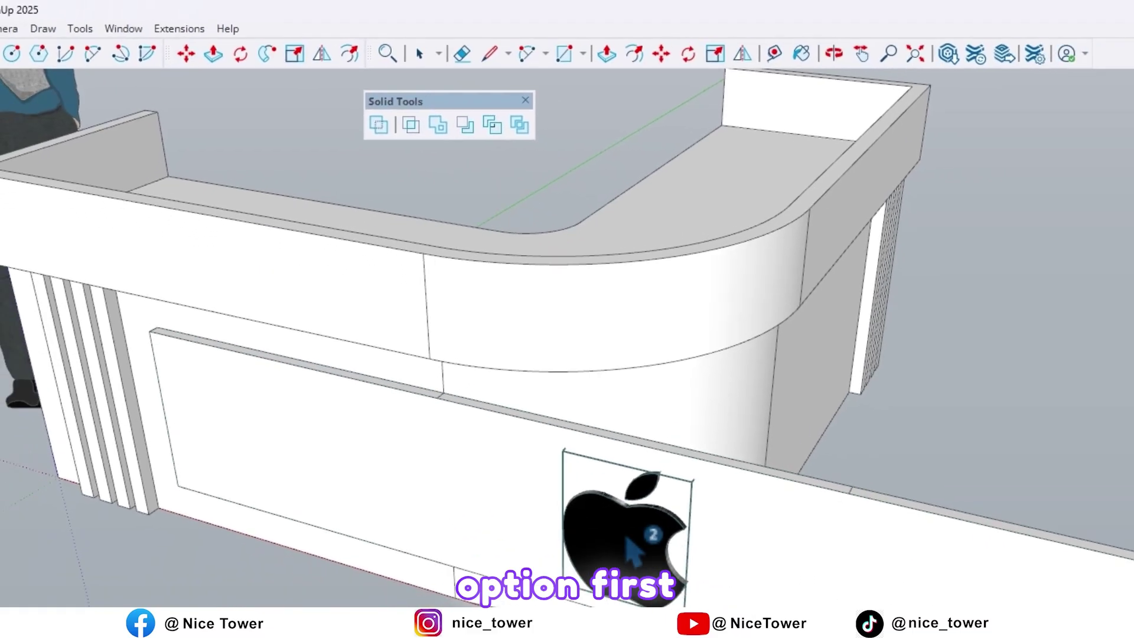
{"action": "key", "text": "Escape"}
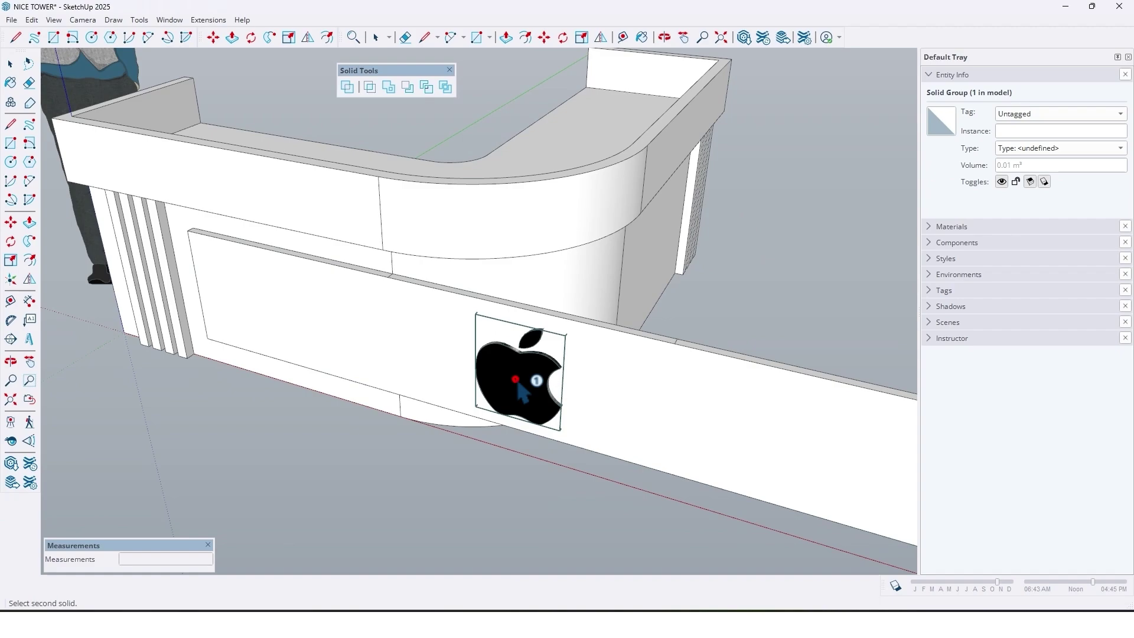
{"action": "left_click", "coordinate": [601, 372]}
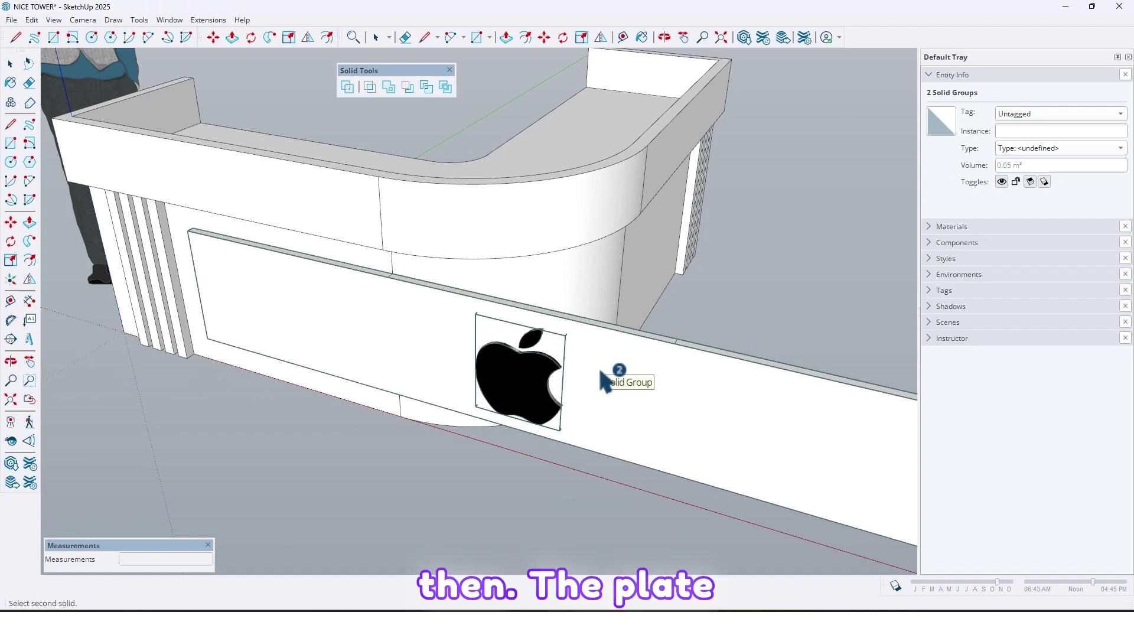
{"action": "left_click", "coordinate": [600, 370]}
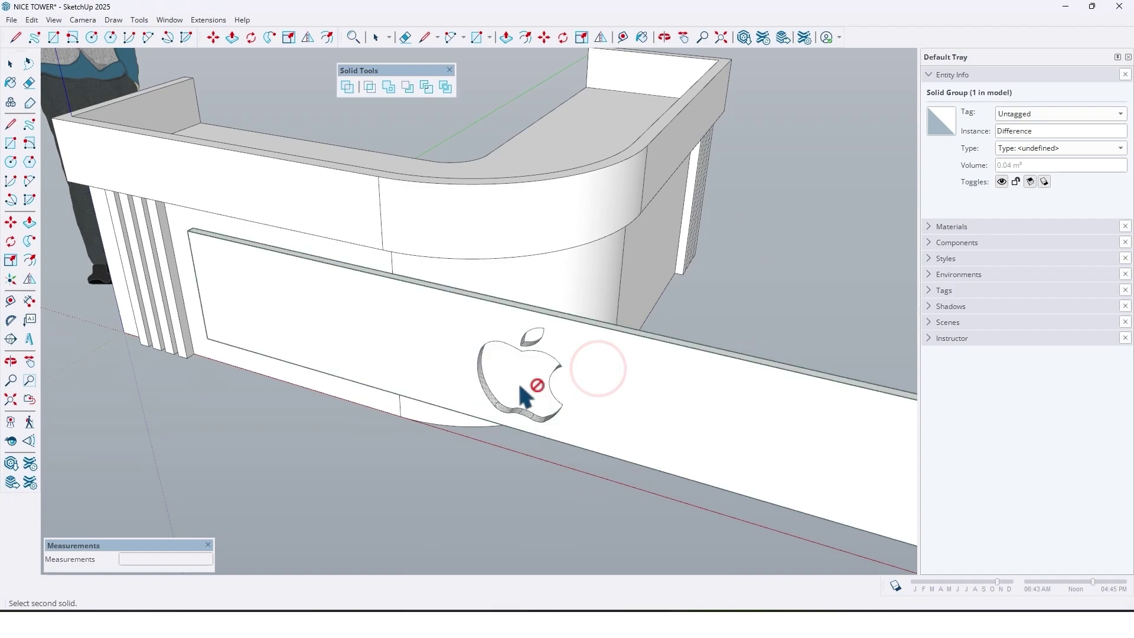
{"action": "middle_click_drag", "start_coordinate": [523, 396], "coordinate": [607, 319]}
{"action": "scroll", "coordinate": [613, 336], "scroll_direction": "down", "scroll_amount": 3}
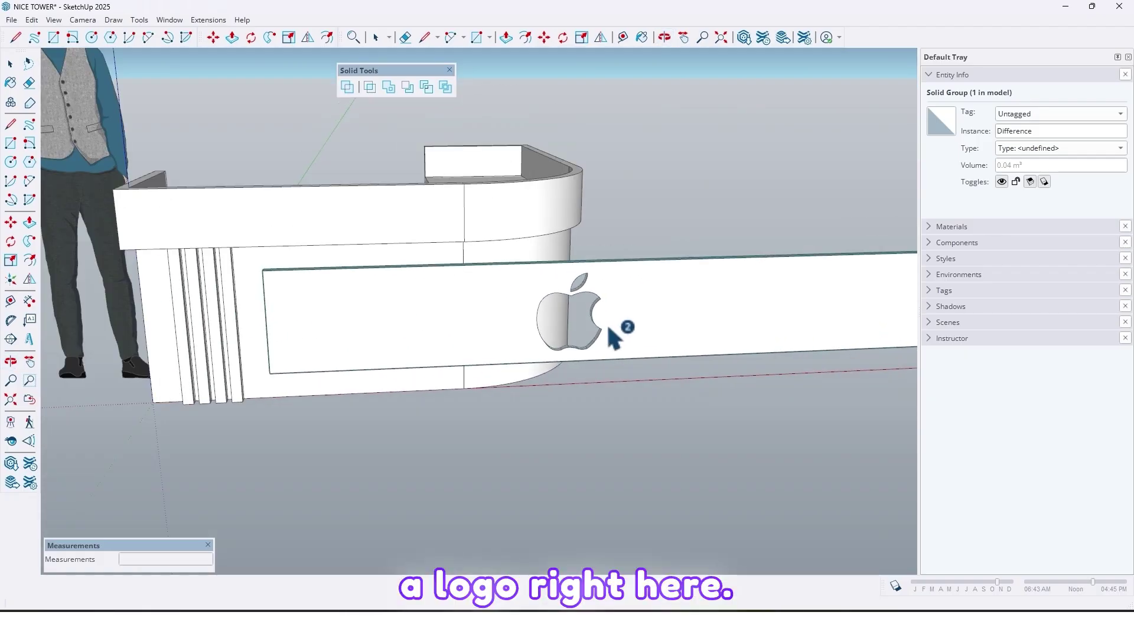
Dock the floating Solid Tools toolbar with the other toolbars and show the Fredo6_FredoScale toolbar.
{"action": "scroll", "coordinate": [611, 338], "scroll_direction": "down", "scroll_amount": 3}
{"action": "mouse_move", "coordinate": [544, 339]}
{"action": "middle_mouse_down"}
{"action": "mouse_move", "coordinate": [540, 448]}
{"action": "mouse_move", "coordinate": [539, 349]}
{"action": "middle_mouse_up"}
{"action": "scroll", "coordinate": [551, 357], "scroll_direction": "up", "scroll_amount": 3}
{"action": "scroll", "coordinate": [535, 331], "scroll_direction": "up", "scroll_amount": 3}
{"action": "middle_click_drag", "start_coordinate": [531, 301], "coordinate": [459, 305]}
{"action": "left_click_drag", "start_coordinate": [437, 71], "coordinate": [912, 23]}
{"action": "right_click", "coordinate": [548, 43]}
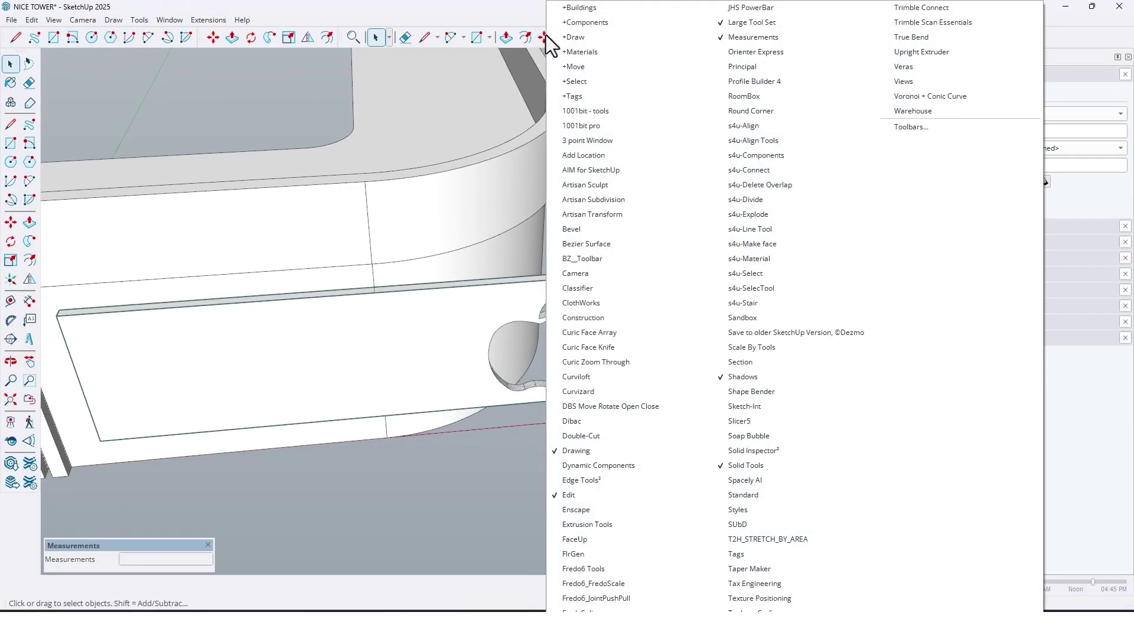
{"action": "left_click", "coordinate": [605, 587]}
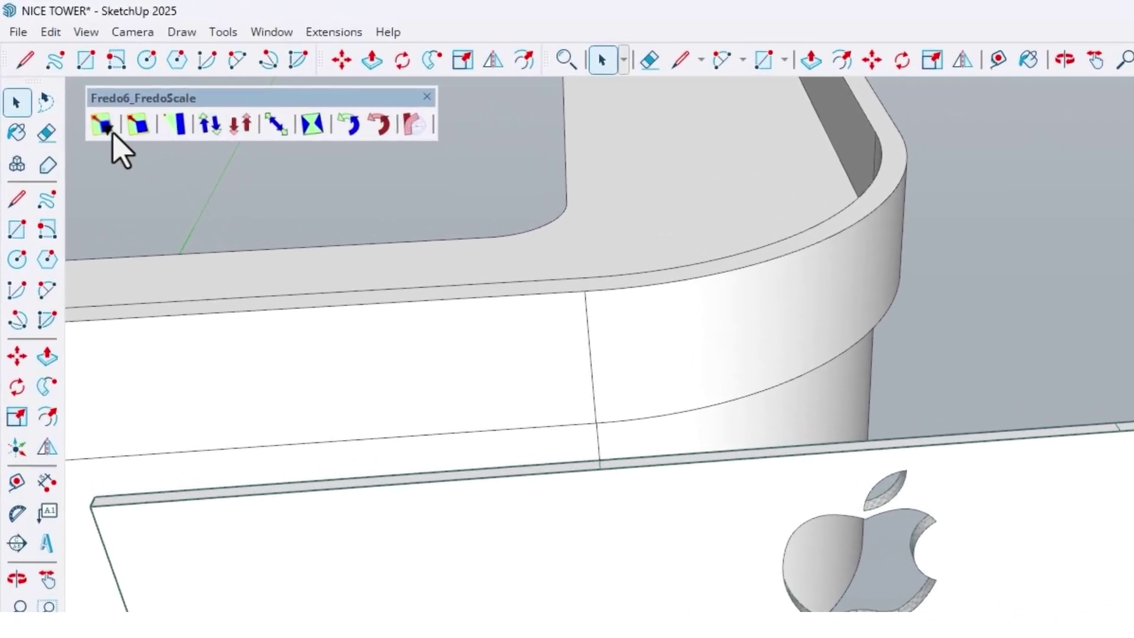
Start Radial Bending on the plate, with its reference direction running 96.4 cm between the two lines on the plate's top face.
{"action": "left_click", "coordinate": [411, 126]}
{"action": "scroll", "coordinate": [519, 544], "scroll_direction": "up", "scroll_amount": 3}
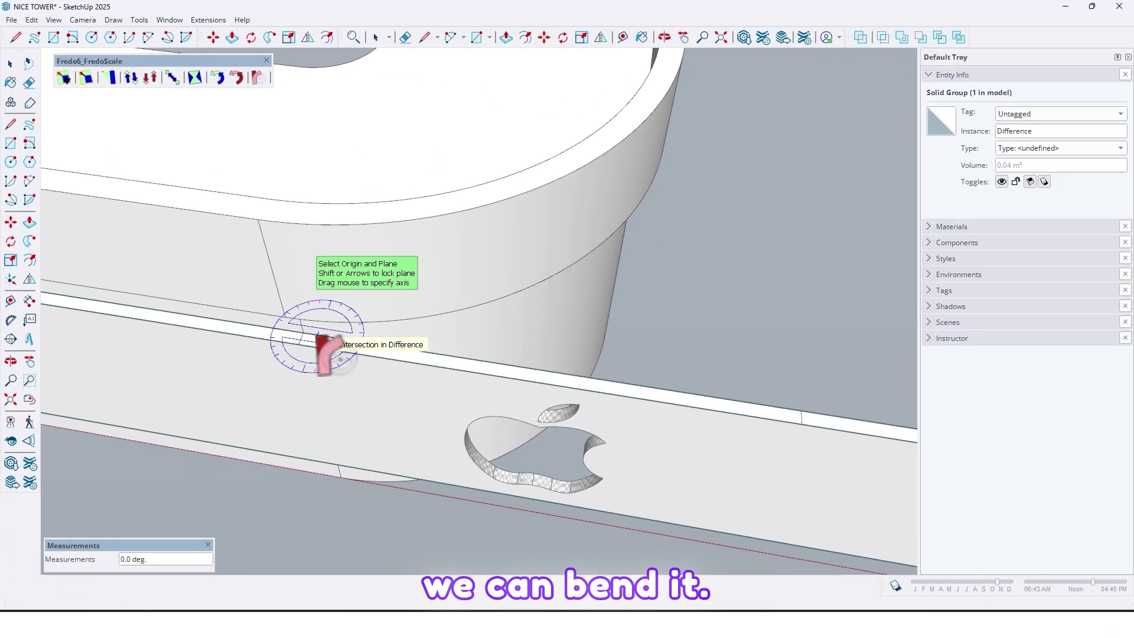
{"action": "scroll", "coordinate": [326, 351], "scroll_direction": "up", "scroll_amount": 2}
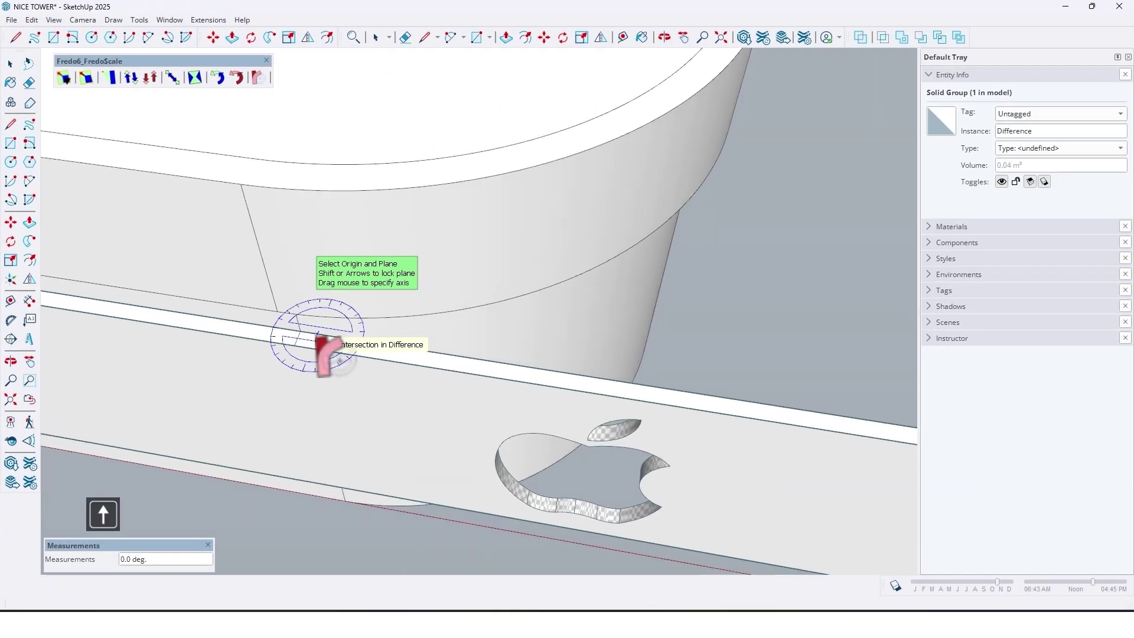
{"action": "scroll", "coordinate": [307, 346], "scroll_direction": "up", "scroll_amount": 1}
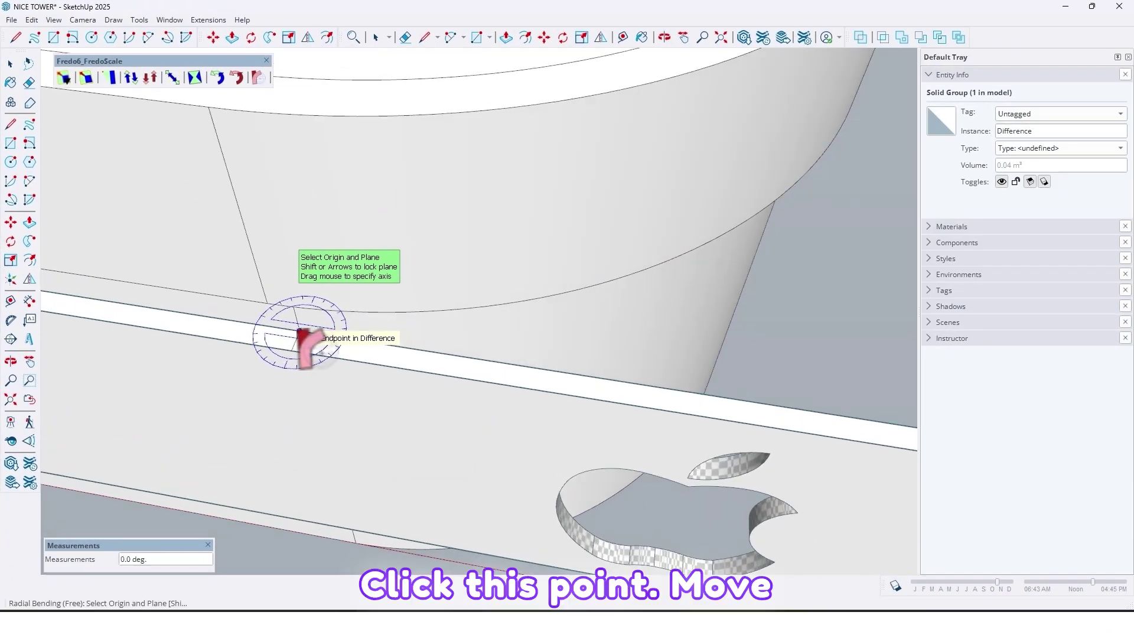
{"action": "scroll", "coordinate": [375, 345], "scroll_direction": "down", "scroll_amount": 3}
{"action": "middle_click_drag", "start_coordinate": [494, 364], "coordinate": [276, 311], "text": "shift"}
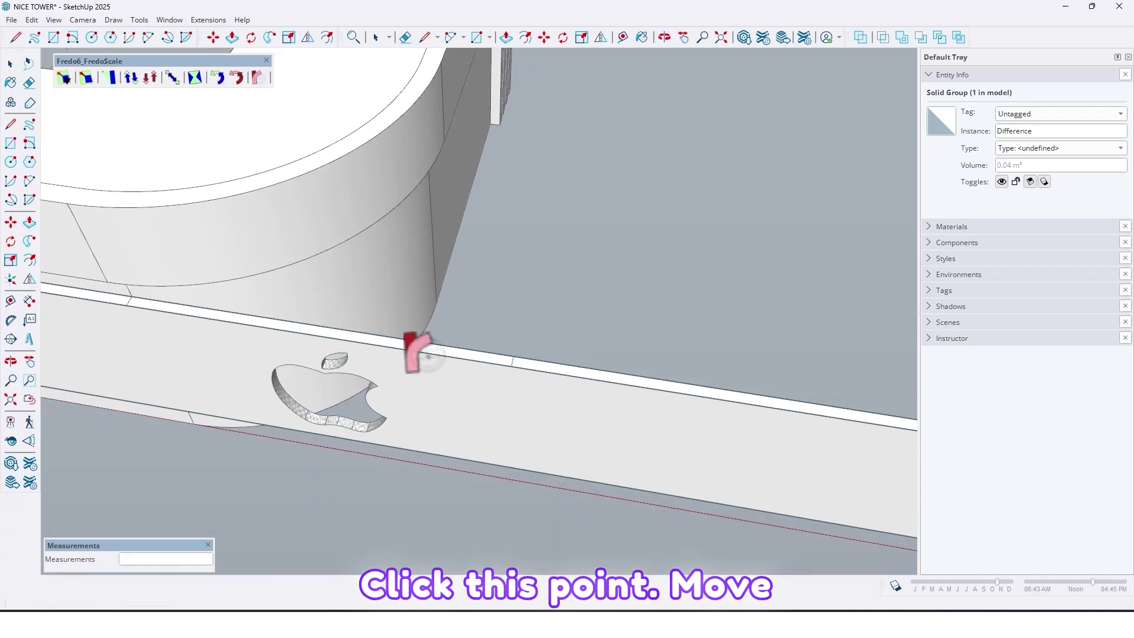
{"action": "scroll", "coordinate": [436, 336], "scroll_direction": "up", "scroll_amount": 1}
{"action": "scroll", "coordinate": [381, 323], "scroll_direction": "up", "scroll_amount": 1}
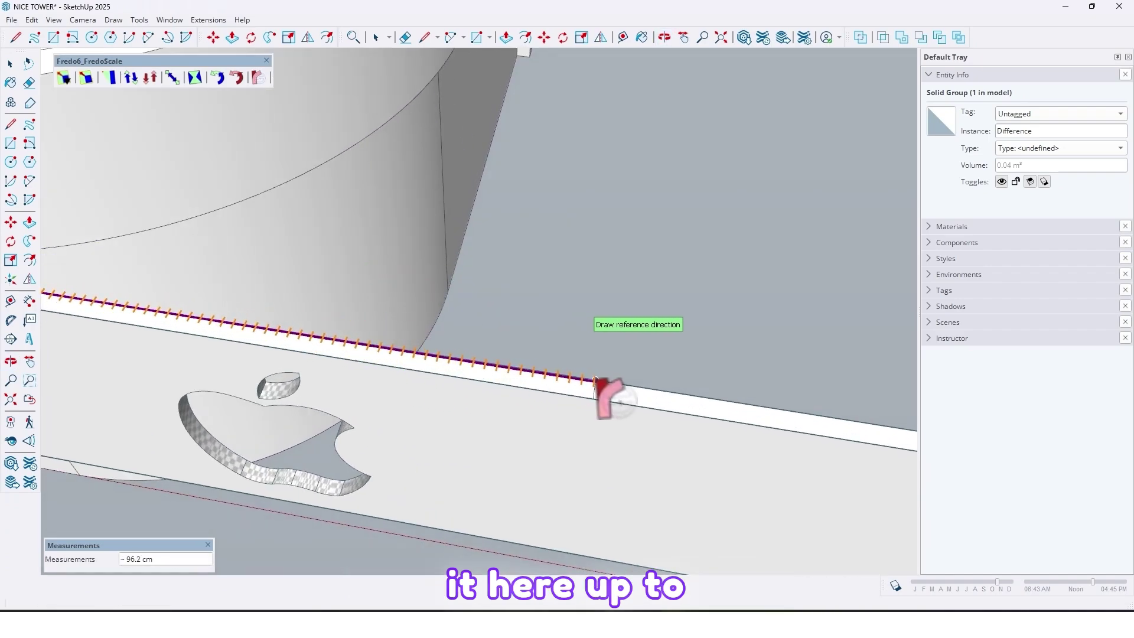
{"action": "middle_click_drag", "start_coordinate": [614, 399], "coordinate": [562, 405]}
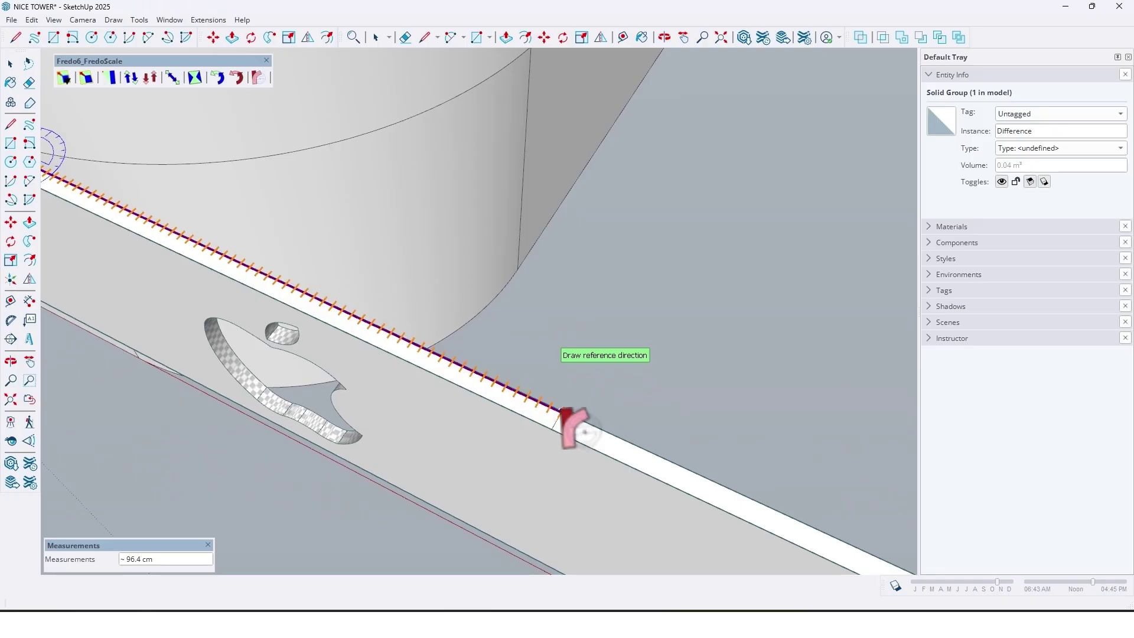
{"action": "left_click", "coordinate": [561, 410]}
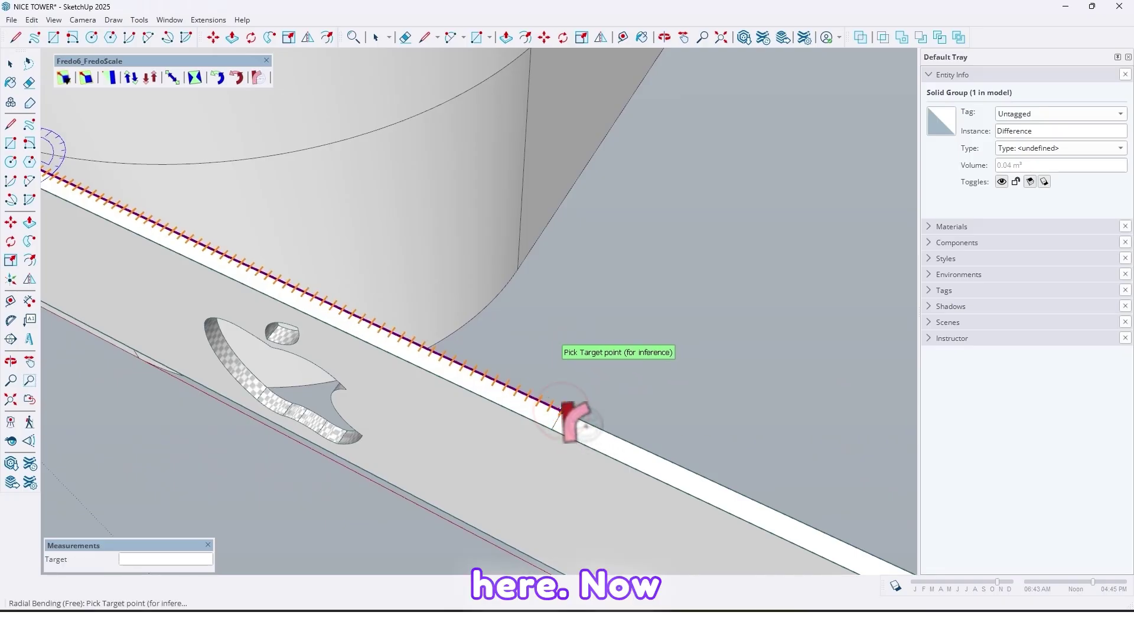
Bend the plate 90 degrees so it wraps around the desk's rounded corner.
{"action": "scroll", "coordinate": [561, 410], "scroll_direction": "down", "scroll_amount": 6}
{"action": "middle_click_drag", "start_coordinate": [579, 417], "coordinate": [449, 365]}
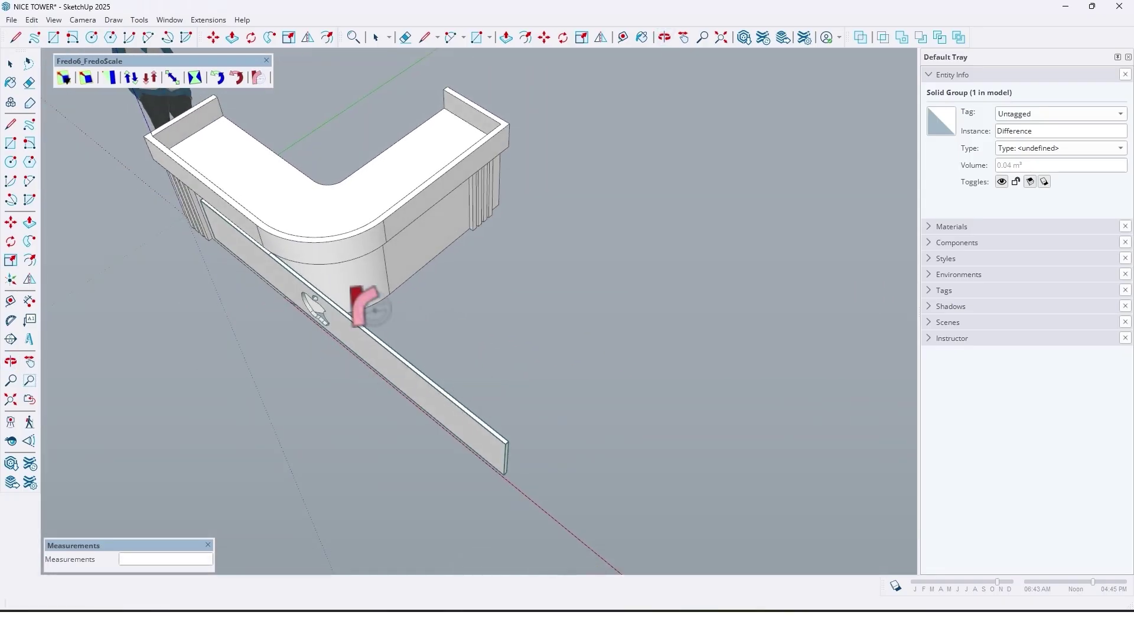
{"action": "scroll", "coordinate": [363, 307], "scroll_direction": "up", "scroll_amount": 2}
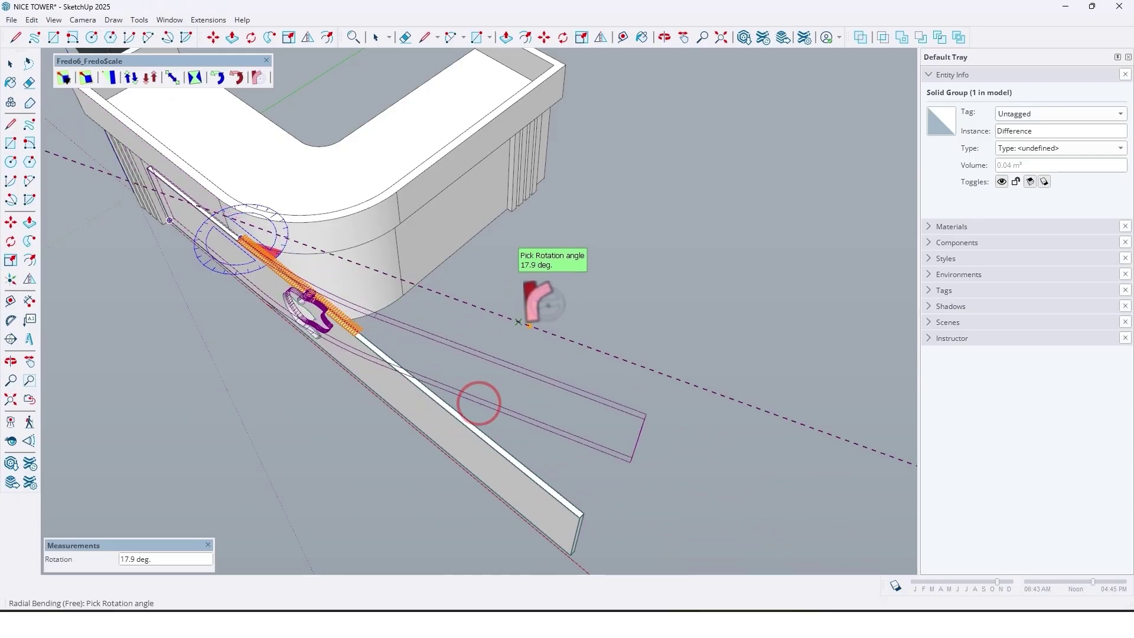
{"action": "middle_click_drag", "start_coordinate": [610, 81], "coordinate": [574, 146]}
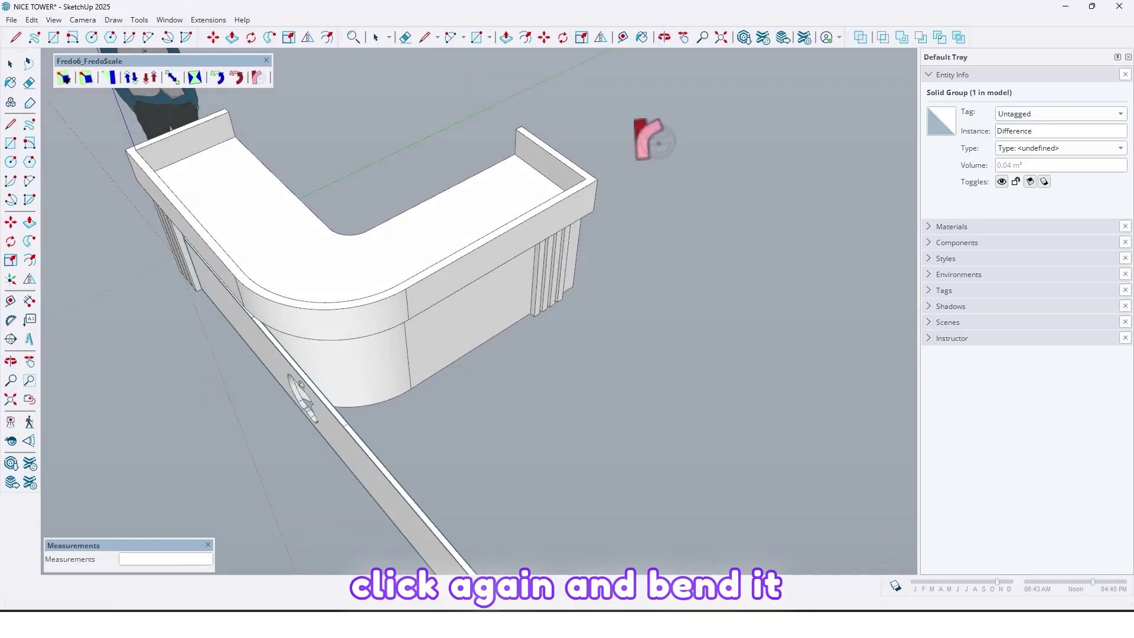
{"action": "scroll", "coordinate": [613, 253], "scroll_direction": "down", "scroll_amount": 2}
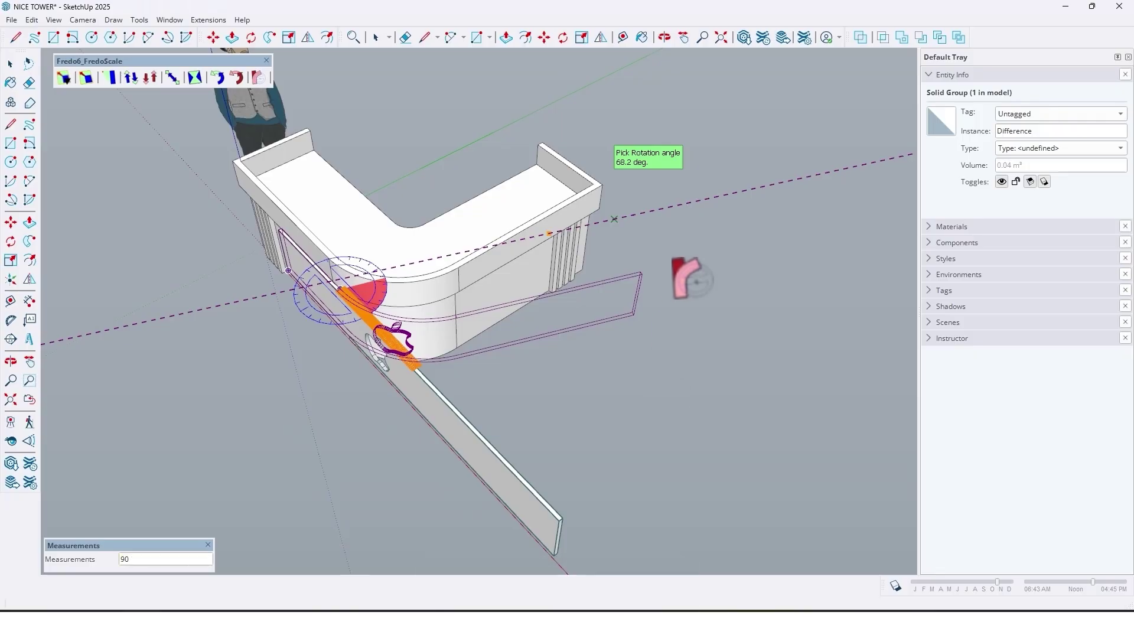
{"action": "key", "text": "Return"}
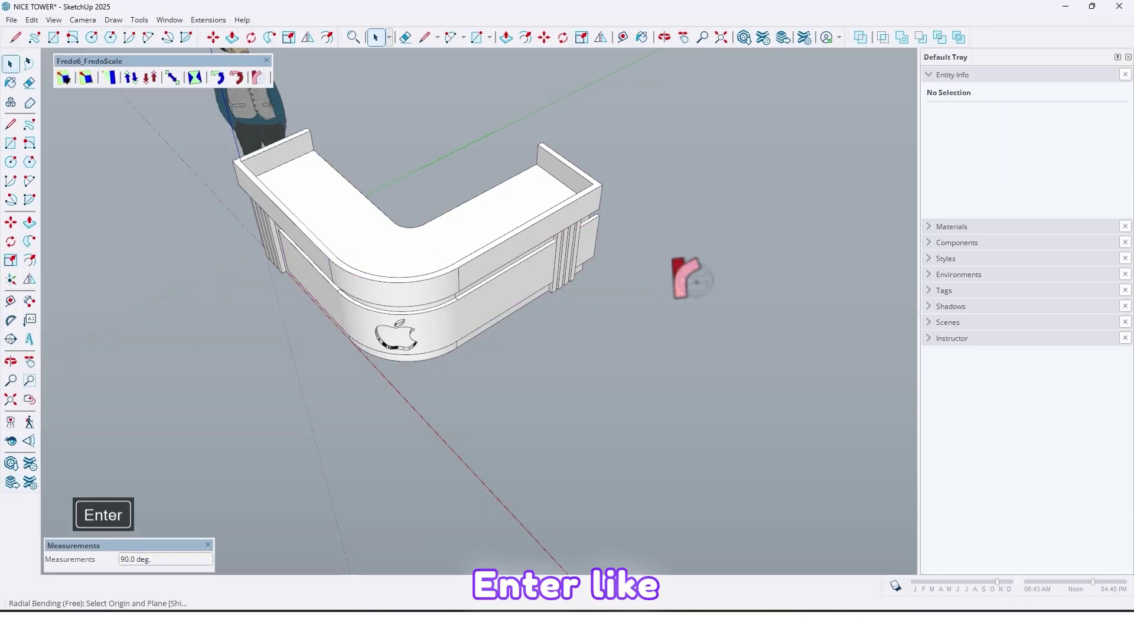
Open the bent plate group and move its overhanging end about 15.7 cm back along the green axis, onto the desk front.
{"action": "middle_click_drag", "start_coordinate": [500, 289], "coordinate": [665, 144]}
{"action": "scroll", "coordinate": [619, 250], "scroll_direction": "up", "scroll_amount": 5}
{"action": "double_click", "coordinate": [653, 229]}
{"action": "scroll", "coordinate": [654, 229], "scroll_direction": "down", "scroll_amount": 2}
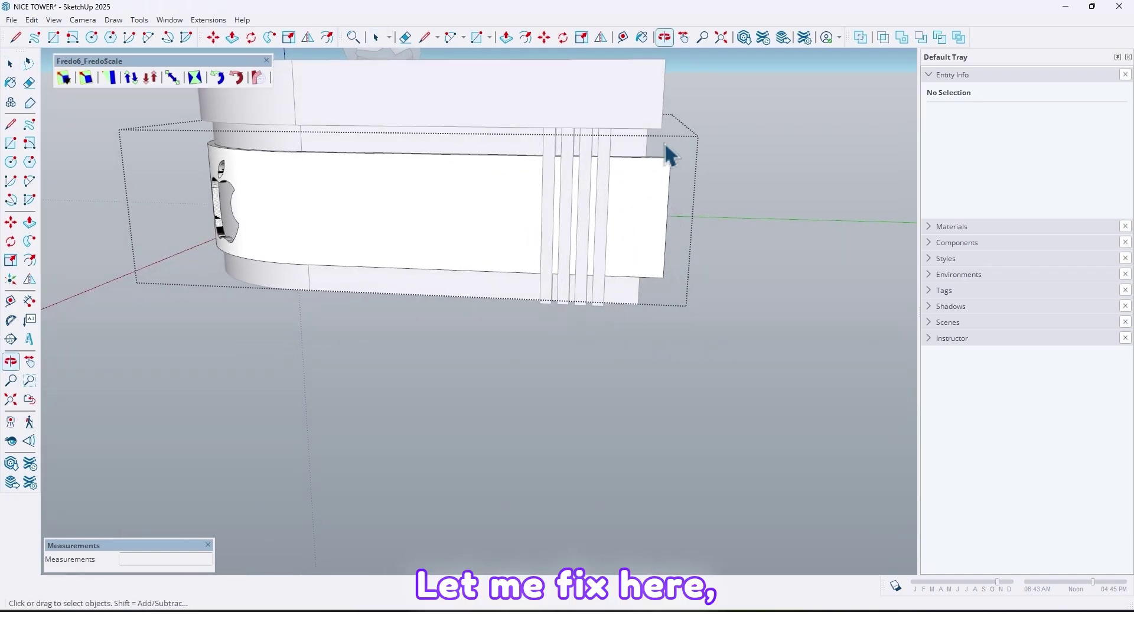
{"action": "left_click", "coordinate": [653, 140]}
{"action": "middle_click_drag", "start_coordinate": [679, 263], "coordinate": [678, 310]}
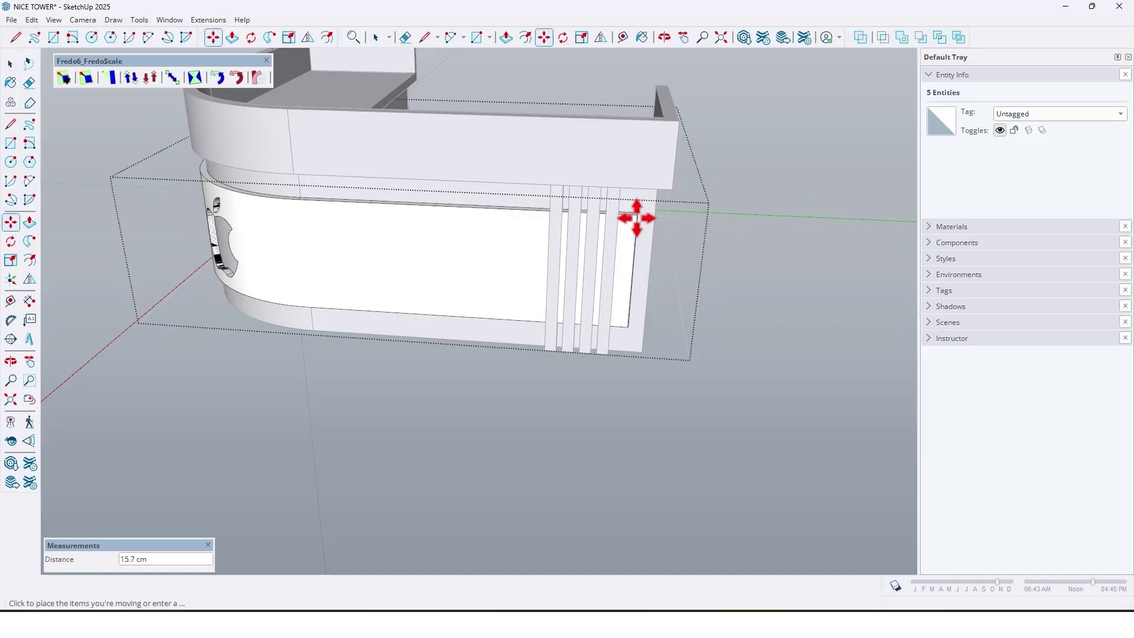
{"action": "left_click", "coordinate": [637, 217]}
{"action": "scroll", "coordinate": [575, 299], "scroll_direction": "down", "scroll_amount": 2}
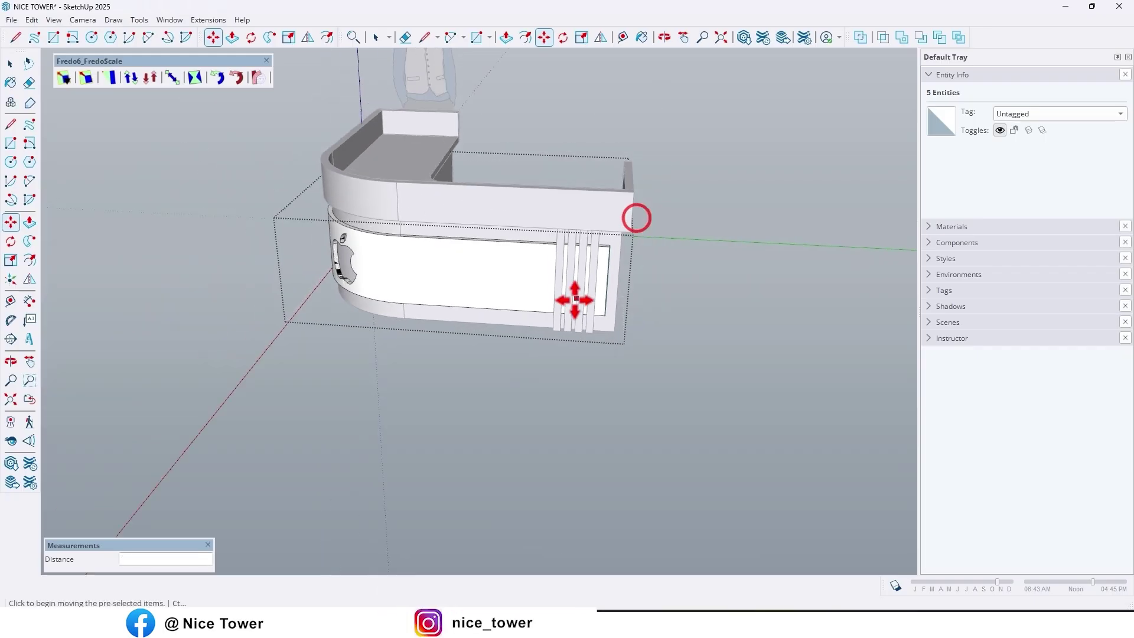
Move the plate's other end along the red axis to extend it behind the slats, and leave the group.
{"action": "middle_click_drag", "start_coordinate": [575, 299], "coordinate": [850, 262]}
{"action": "middle_click_drag", "start_coordinate": [397, 265], "coordinate": [357, 242]}
{"action": "key", "text": "space"}
{"action": "left_click_drag", "start_coordinate": [419, 380], "coordinate": [420, 379]}
{"action": "middle_click_drag", "start_coordinate": [413, 292], "coordinate": [420, 355]}
{"action": "scroll", "coordinate": [390, 254], "scroll_direction": "up", "scroll_amount": 2}
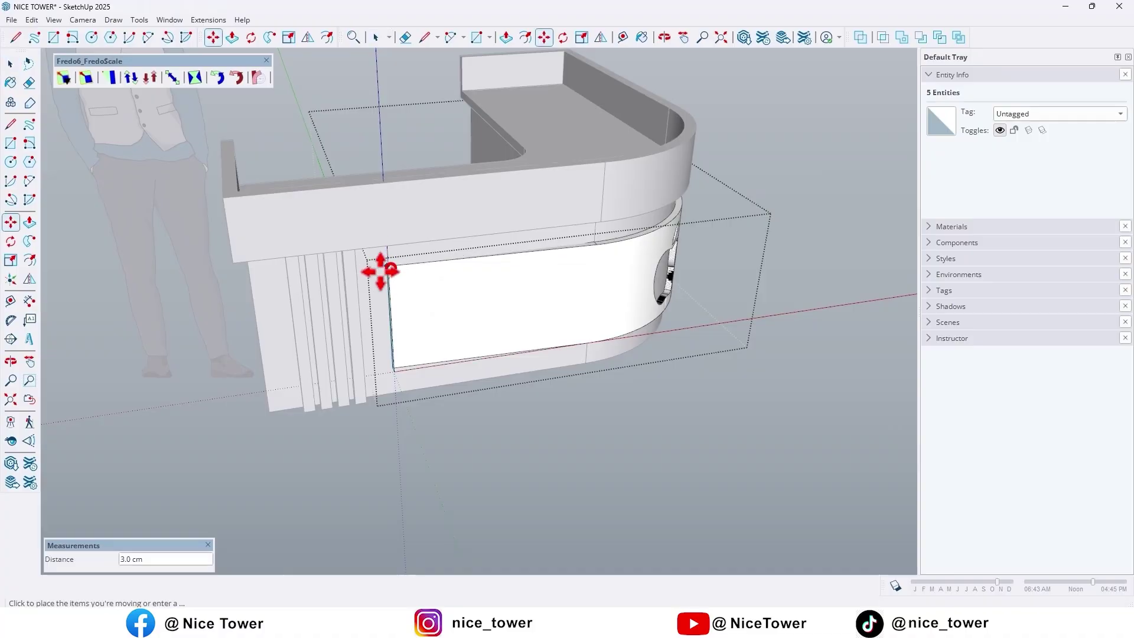
{"action": "key", "text": "Right"}
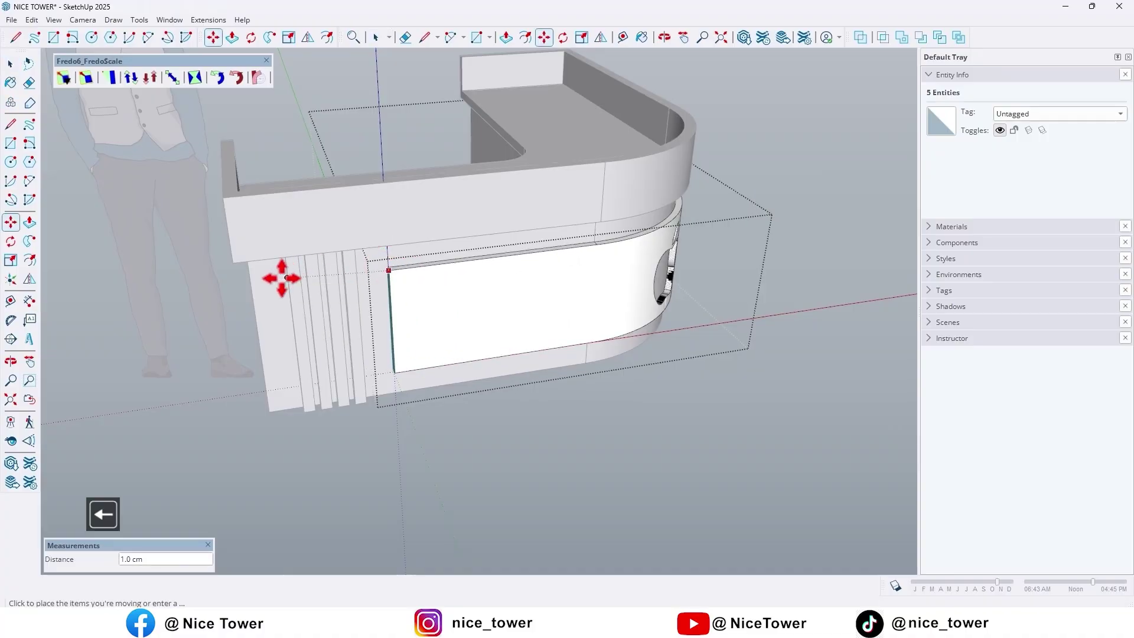
{"action": "left_click", "coordinate": [269, 275]}
{"action": "middle_click_drag", "start_coordinate": [295, 298], "coordinate": [336, 266]}
{"action": "key", "text": "Escape"}
{"action": "key", "text": "Escape"}
Open a slat next to the extended plate end, push/pull its front face 1.0 cm, and leave it.
{"action": "scroll", "coordinate": [436, 278], "scroll_direction": "up", "scroll_amount": 2}
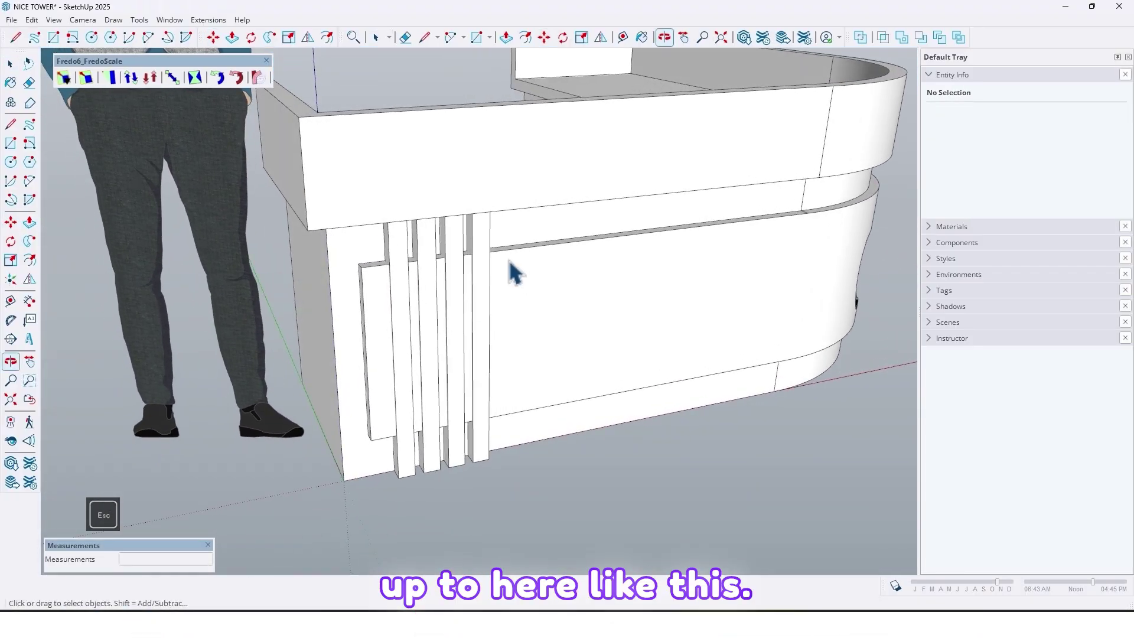
{"action": "middle_click_drag", "start_coordinate": [509, 271], "coordinate": [622, 317]}
{"action": "scroll", "coordinate": [475, 304], "scroll_direction": "up", "scroll_amount": 2}
{"action": "middle_click_drag", "start_coordinate": [475, 304], "coordinate": [503, 291], "text": "shift"}
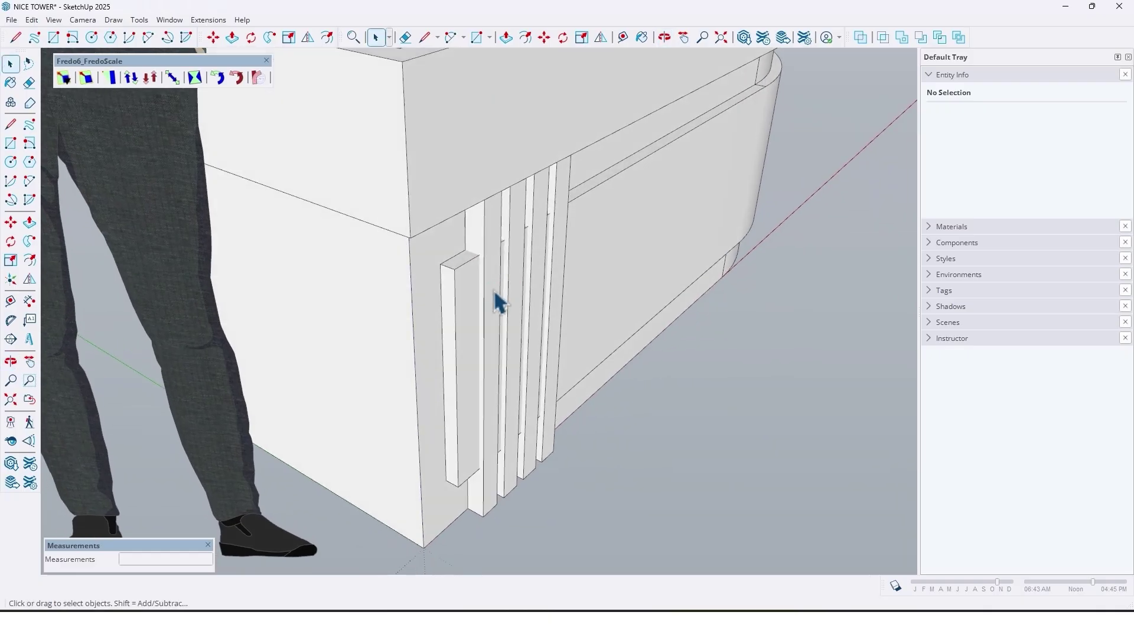
{"action": "double_click", "coordinate": [494, 292]}
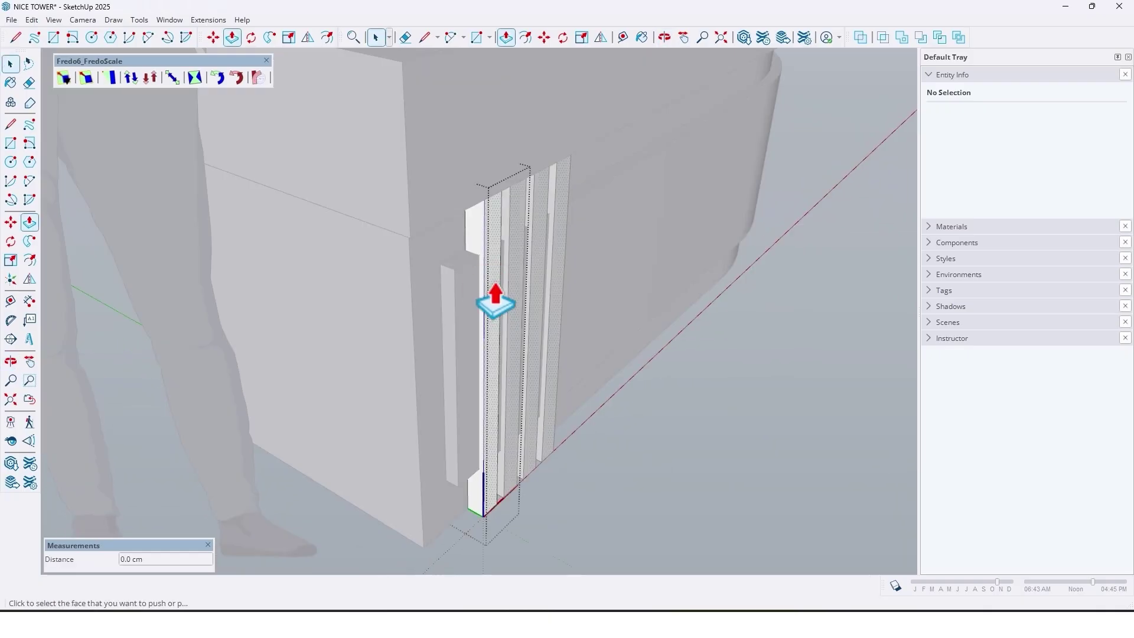
{"action": "left_click", "coordinate": [496, 274]}
{"action": "left_click", "coordinate": [501, 179]}
{"action": "scroll", "coordinate": [507, 383], "scroll_direction": "down", "scroll_amount": 2}
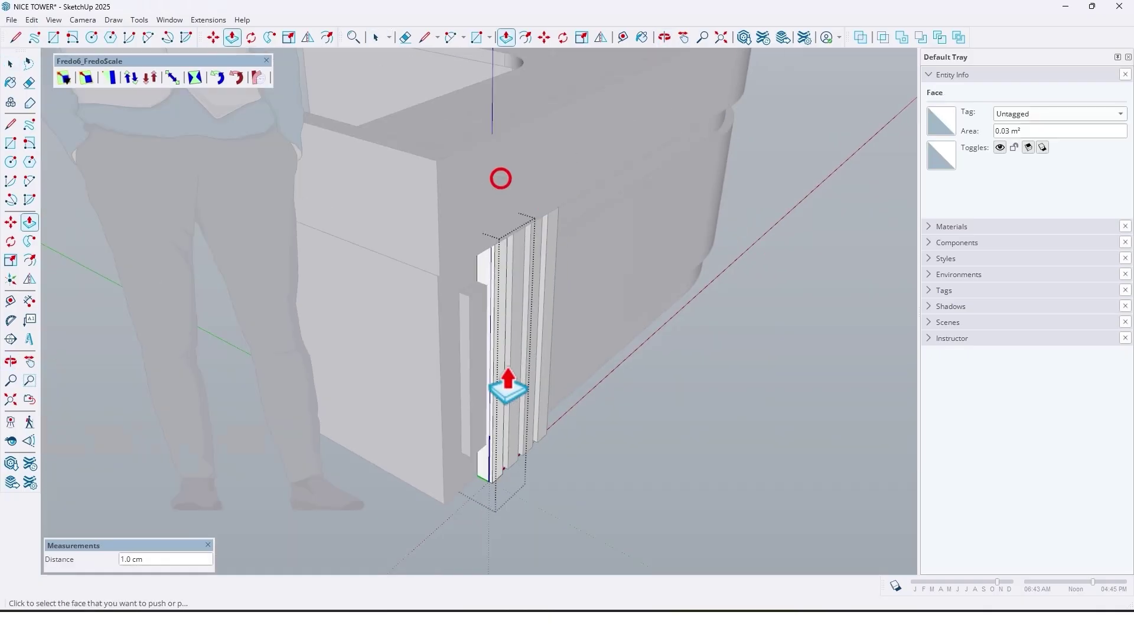
{"action": "scroll", "coordinate": [508, 387], "scroll_direction": "down", "scroll_amount": 2}
{"action": "key", "text": "Escape"}
Select the bent front plate and inspect the extra lines along the inner edges of its Apple logo cutout.
{"action": "middle_click_drag", "start_coordinate": [602, 412], "coordinate": [481, 406]}
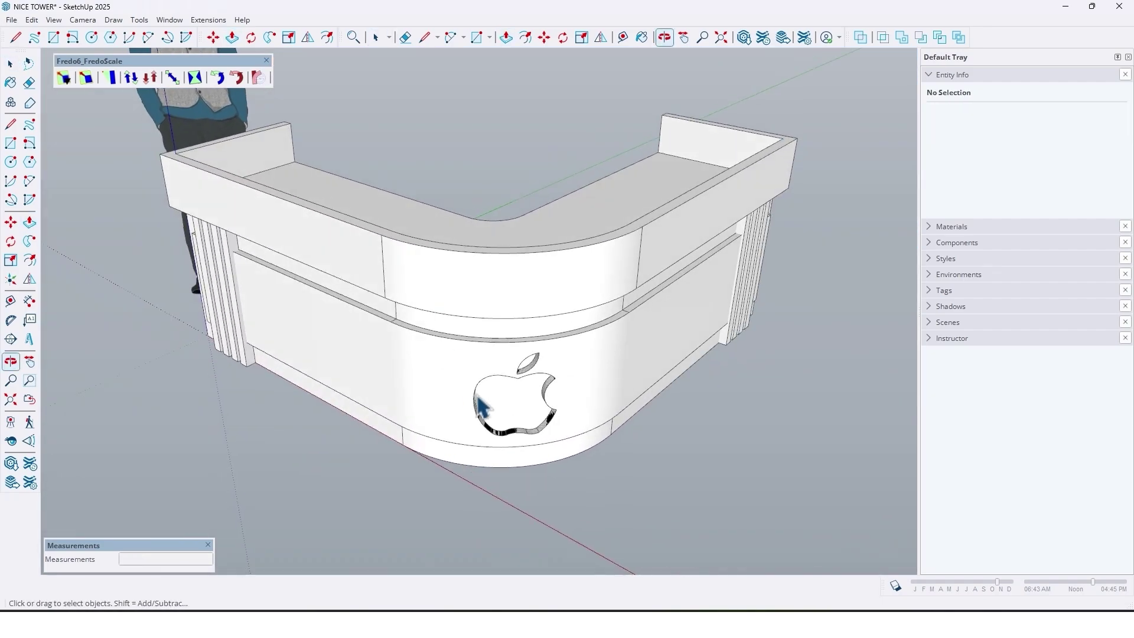
{"action": "middle_click_drag", "start_coordinate": [586, 378], "coordinate": [407, 298], "text": "shift"}
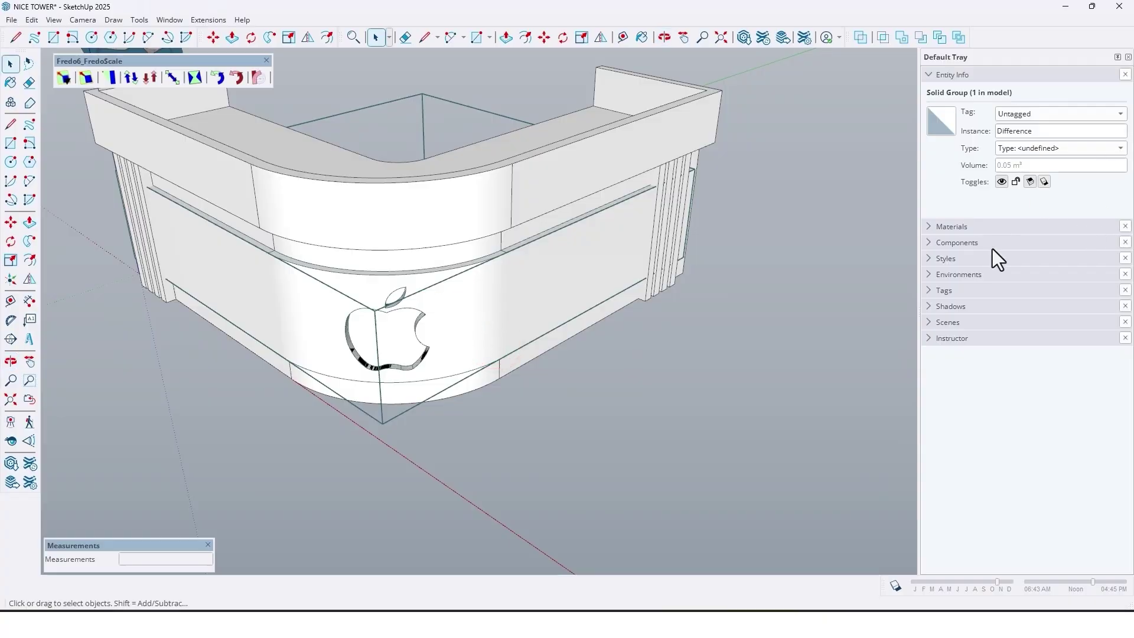
{"action": "left_click", "coordinate": [928, 75]}
{"action": "scroll", "coordinate": [430, 385], "scroll_direction": "up", "scroll_amount": 5}
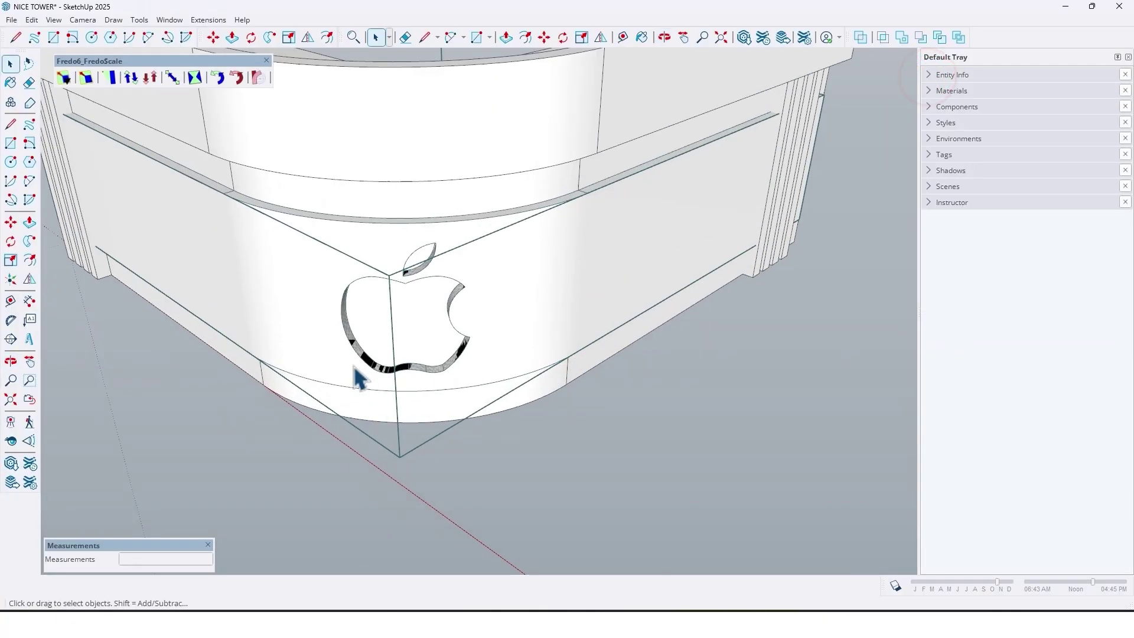
{"action": "middle_click_drag", "start_coordinate": [430, 374], "coordinate": [204, 444]}
{"action": "scroll", "coordinate": [251, 398], "scroll_direction": "up", "scroll_amount": 6}
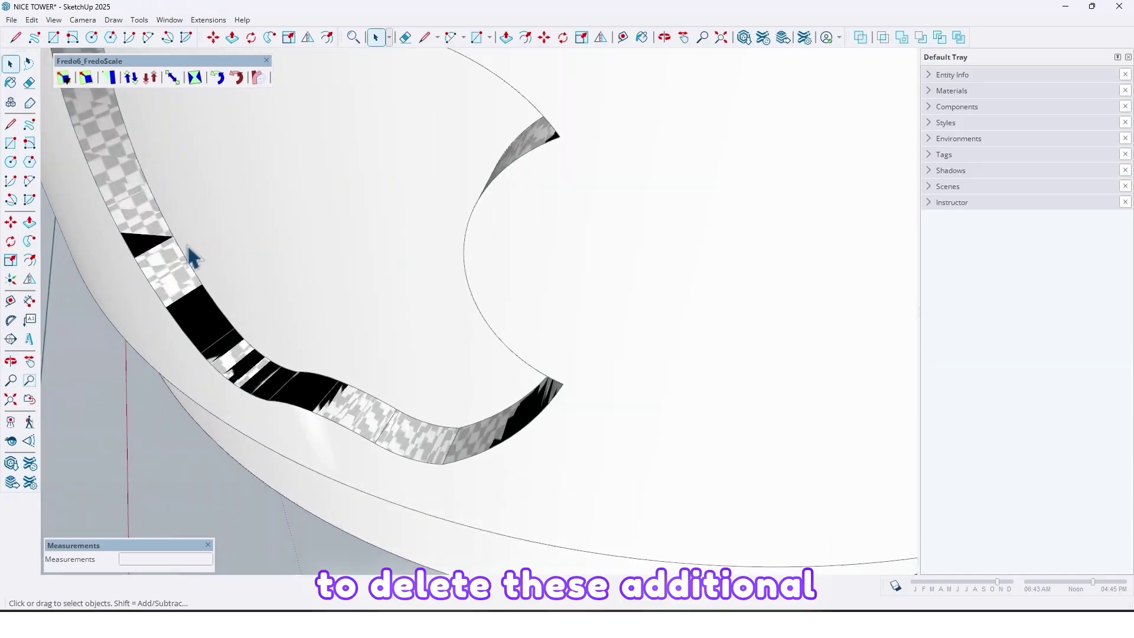
{"action": "scroll", "coordinate": [308, 409], "scroll_direction": "down", "scroll_amount": 8}
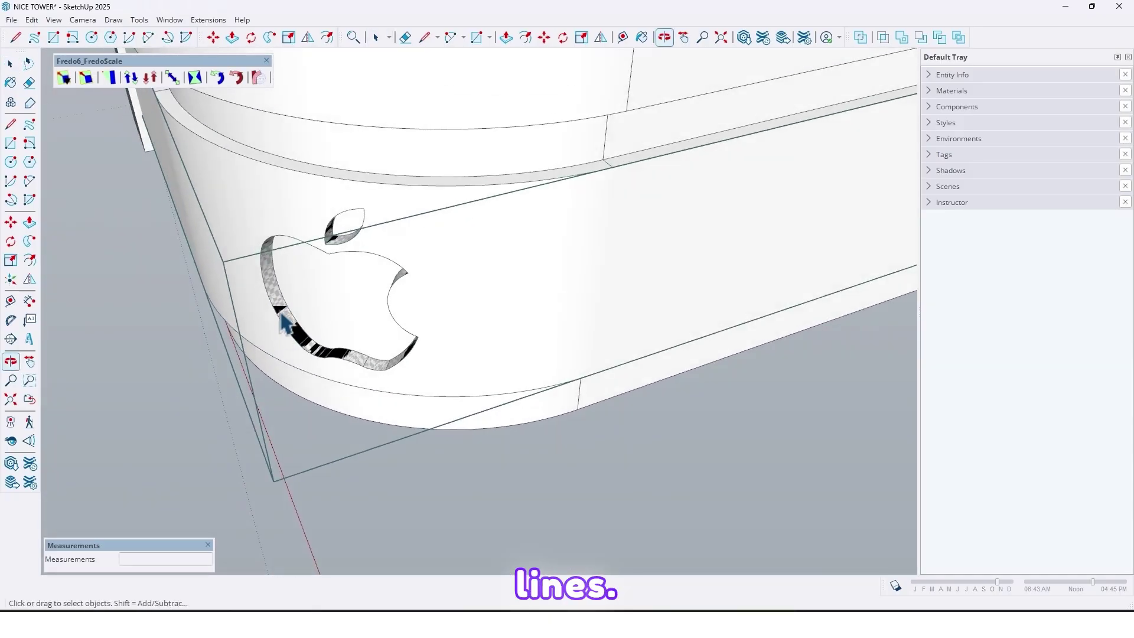
{"action": "middle_click_drag", "start_coordinate": [278, 321], "coordinate": [354, 291]}
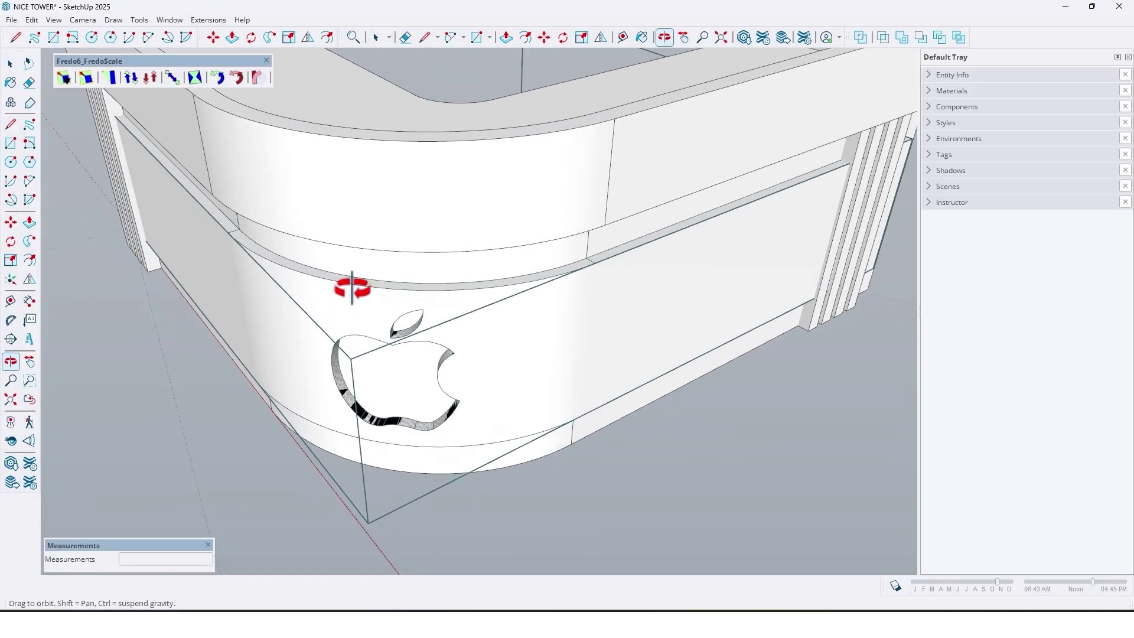
Display the Soften Edges settings and soften the plate, including coplanar edges, with an angle between normals of 37.1 degrees.
{"action": "left_click", "coordinate": [177, 19]}
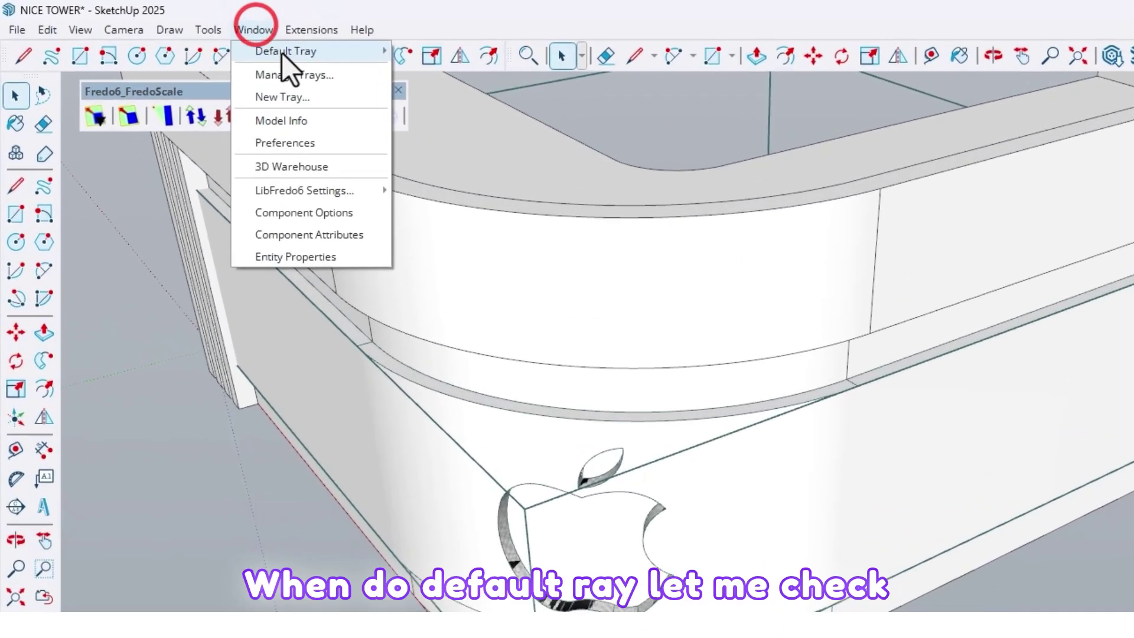
{"action": "mouse_move", "coordinate": [177, 34]}
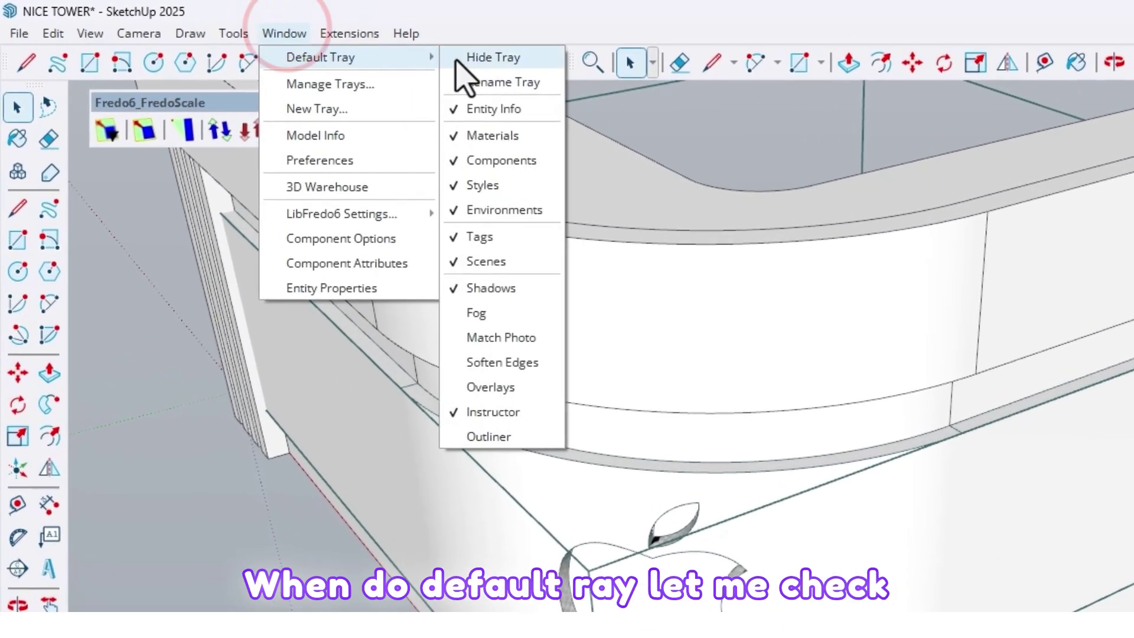
{"action": "left_click", "coordinate": [458, 362]}
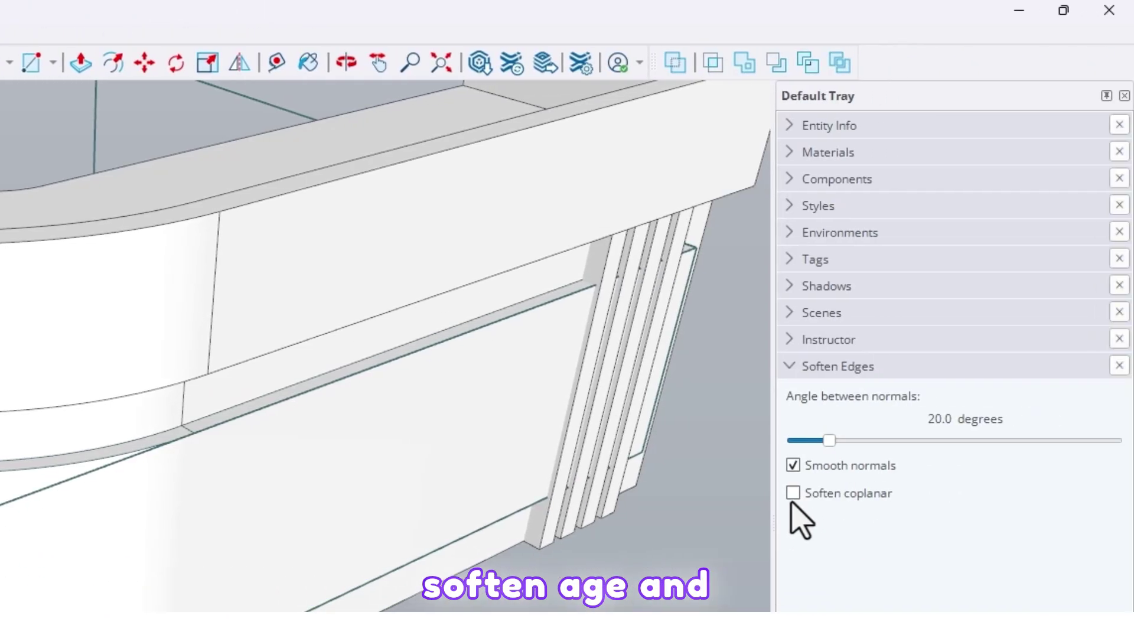
{"action": "left_click", "coordinate": [793, 493]}
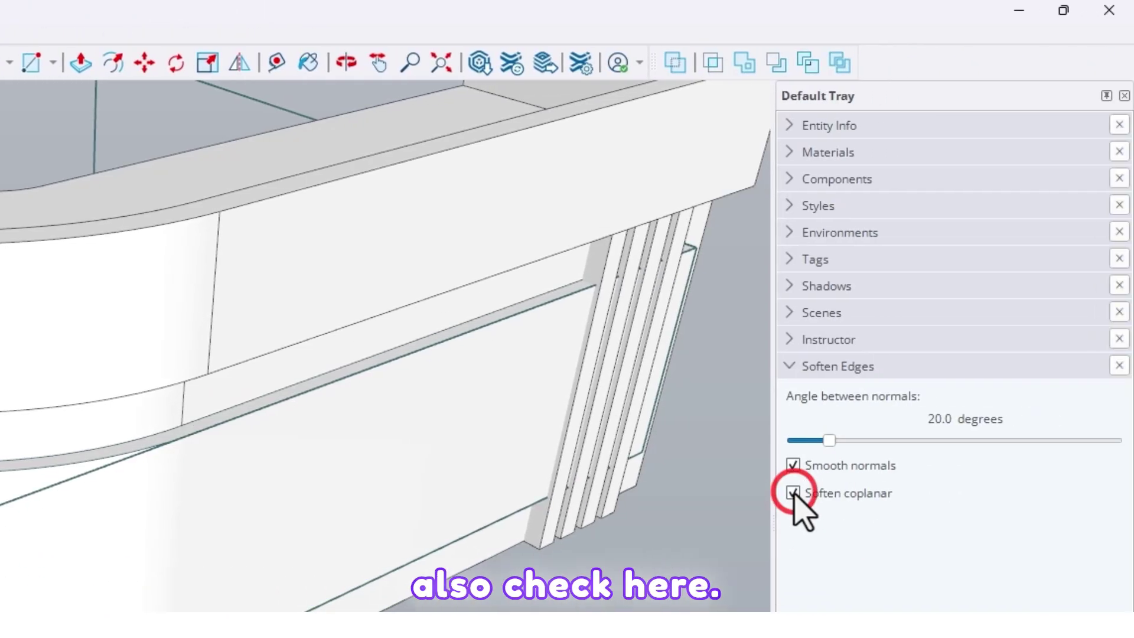
{"action": "left_click_drag", "start_coordinate": [829, 440], "coordinate": [838, 440]}
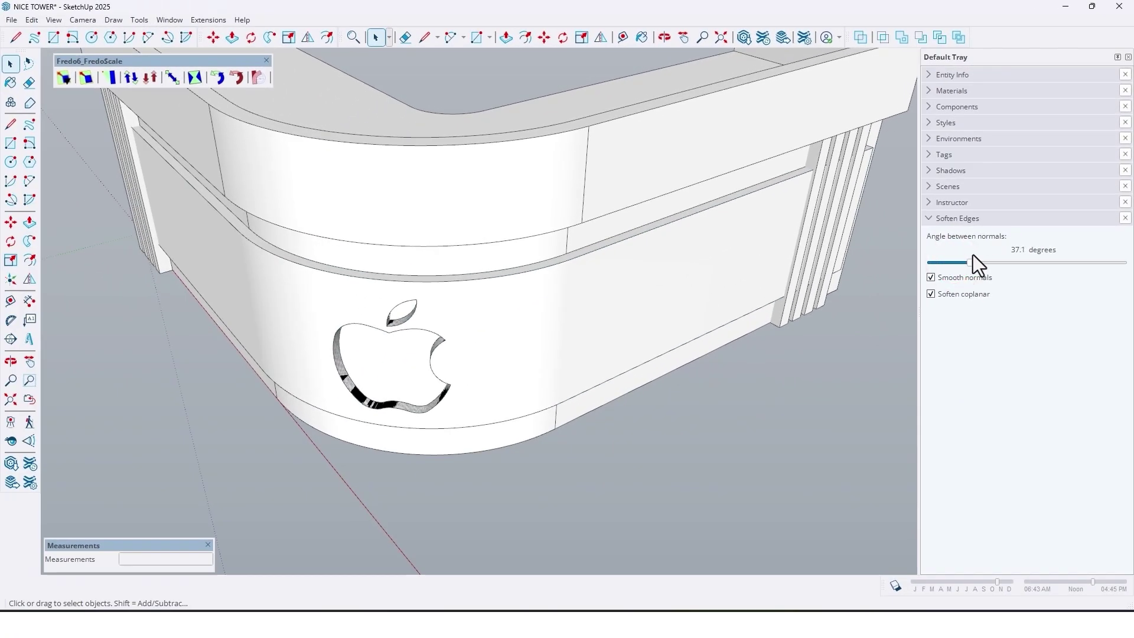
Pick the grey M04_Stone_Frost from the Solid Colors materials and paint the bent front plate group with it.
{"action": "middle_click_drag", "start_coordinate": [700, 316], "coordinate": [466, 301]}
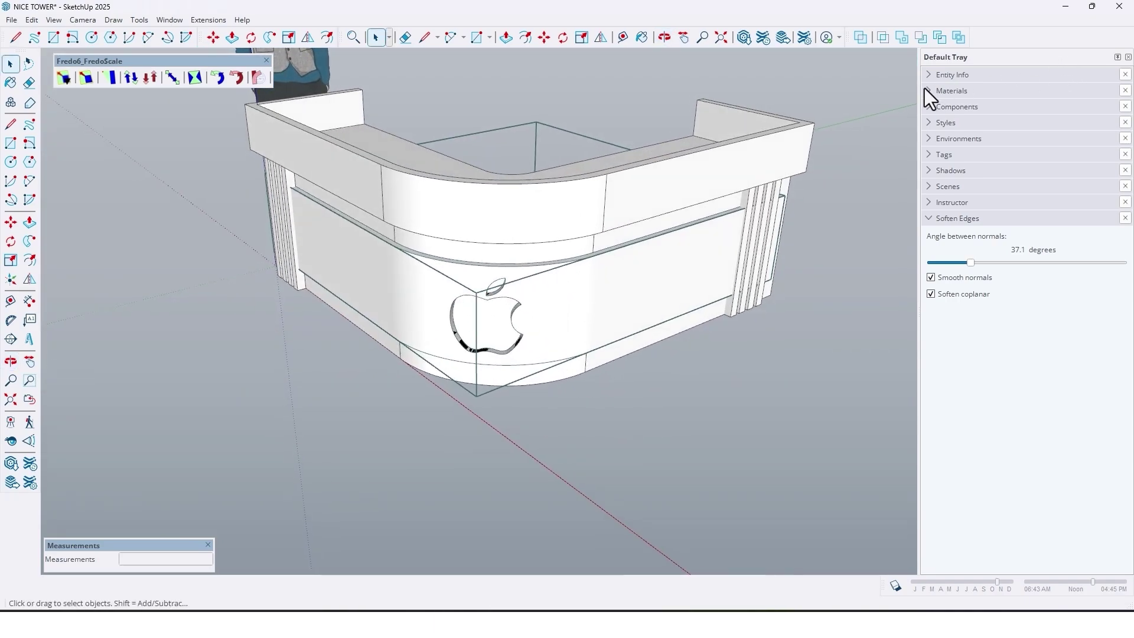
{"action": "left_click", "coordinate": [943, 91]}
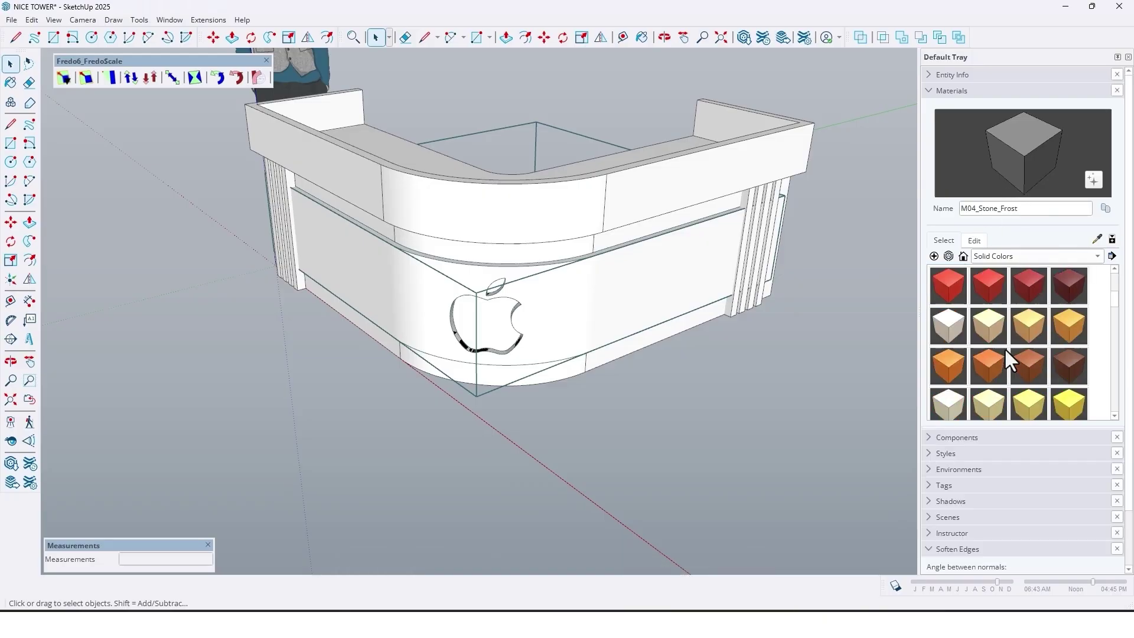
{"action": "scroll", "coordinate": [1005, 351], "scroll_direction": "down", "scroll_amount": 8}
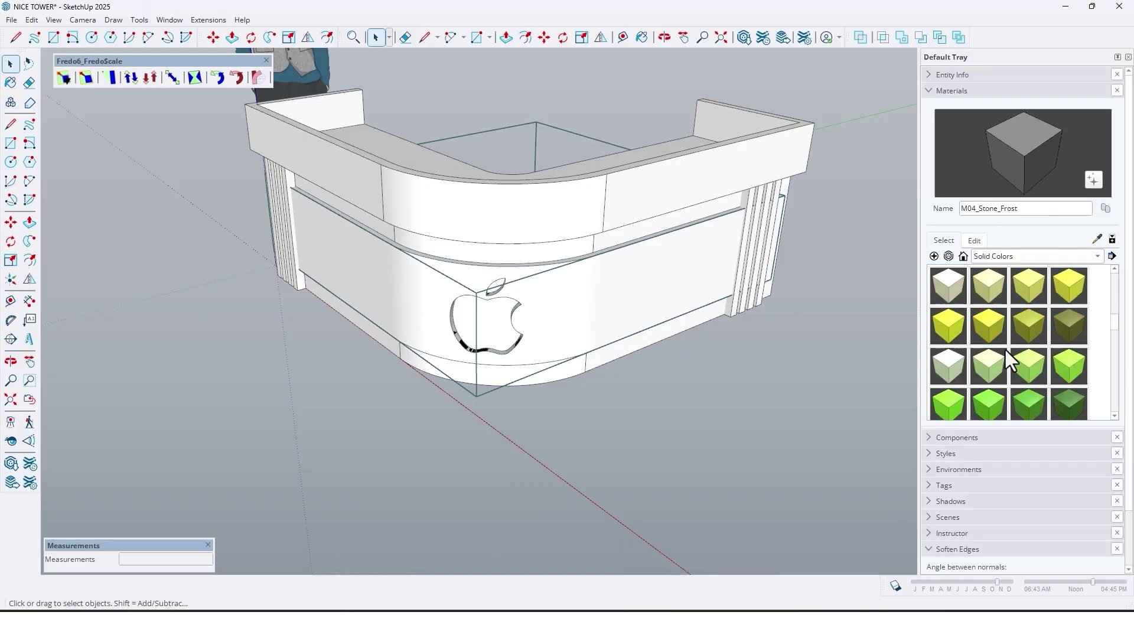
{"action": "scroll", "coordinate": [1004, 347], "scroll_direction": "down", "scroll_amount": 5}
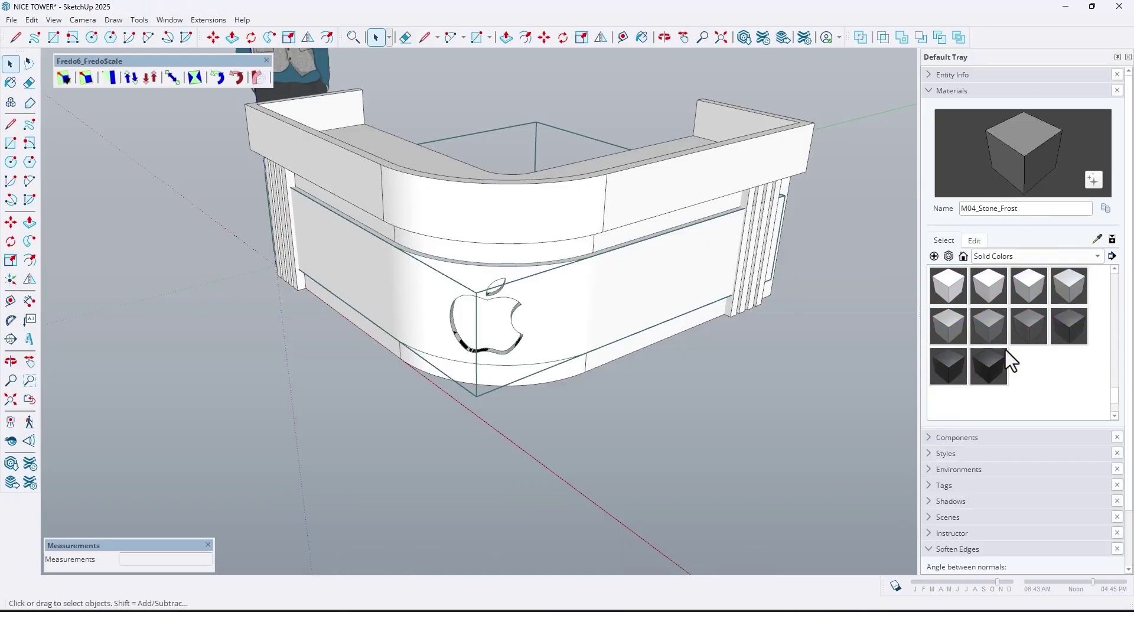
{"action": "left_click", "coordinate": [948, 328]}
{"action": "mouse_move", "coordinate": [506, 339]}
{"action": "middle_mouse_down", "text": "shift"}
{"action": "mouse_move", "coordinate": [625, 329]}
{"action": "mouse_move", "coordinate": [594, 304]}
{"action": "mouse_move", "coordinate": [645, 298]}
{"action": "mouse_move", "coordinate": [599, 309]}
{"action": "middle_mouse_up", "text": "shift"}
{"action": "scroll", "coordinate": [473, 325], "scroll_direction": "up", "scroll_amount": 2}
{"action": "left_click", "coordinate": [491, 291]}
{"action": "scroll", "coordinate": [492, 290], "scroll_direction": "down", "scroll_amount": 3}
{"action": "key", "text": "space"}
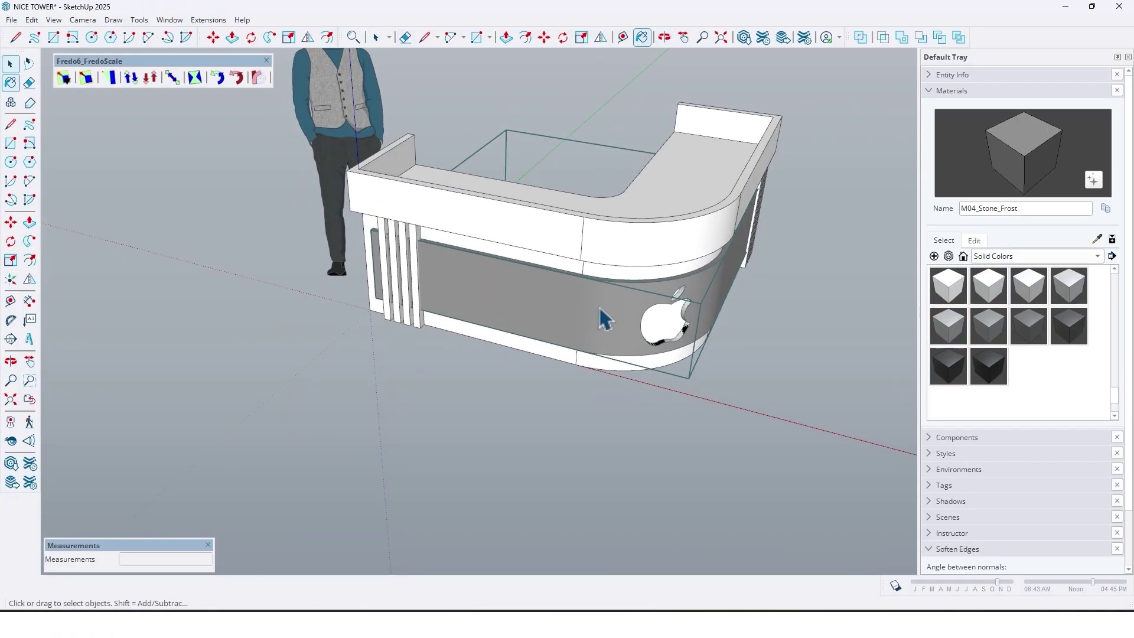
Open the front plate group, paint all of its faces M04_Stone_Frost, and leave the group.
{"action": "double_click", "coordinate": [600, 308]}
{"action": "scroll", "coordinate": [600, 307], "scroll_direction": "up", "scroll_amount": 2}
{"action": "key", "text": "b"}
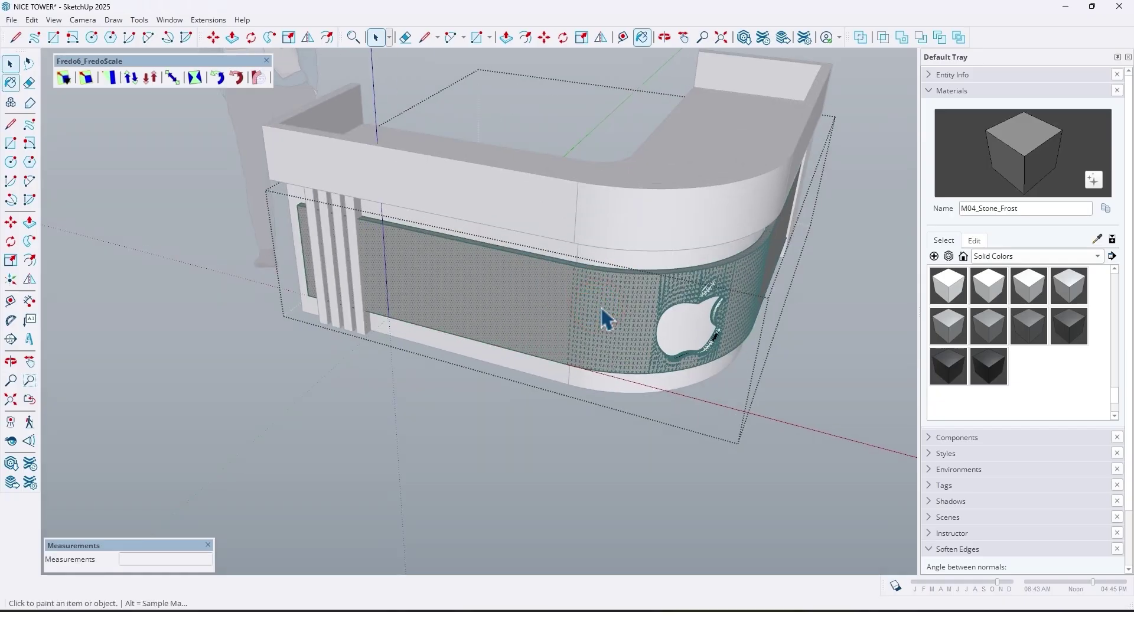
{"action": "left_click", "coordinate": [599, 305]}
{"action": "scroll", "coordinate": [599, 306], "scroll_direction": "down", "scroll_amount": 2}
{"action": "key", "text": "space"}
{"action": "key", "text": "Escape"}
Open the vertical slats, paint all their faces M04_Stone_Frost, and leave the slats.
{"action": "middle_click_drag", "start_coordinate": [597, 323], "coordinate": [418, 236]}
{"action": "scroll", "coordinate": [494, 390], "scroll_direction": "up", "scroll_amount": 5}
{"action": "scroll", "coordinate": [522, 295], "scroll_direction": "up", "scroll_amount": 1}
{"action": "scroll", "coordinate": [547, 278], "scroll_direction": "down", "scroll_amount": 2}
{"action": "scroll", "coordinate": [446, 235], "scroll_direction": "up", "scroll_amount": 5}
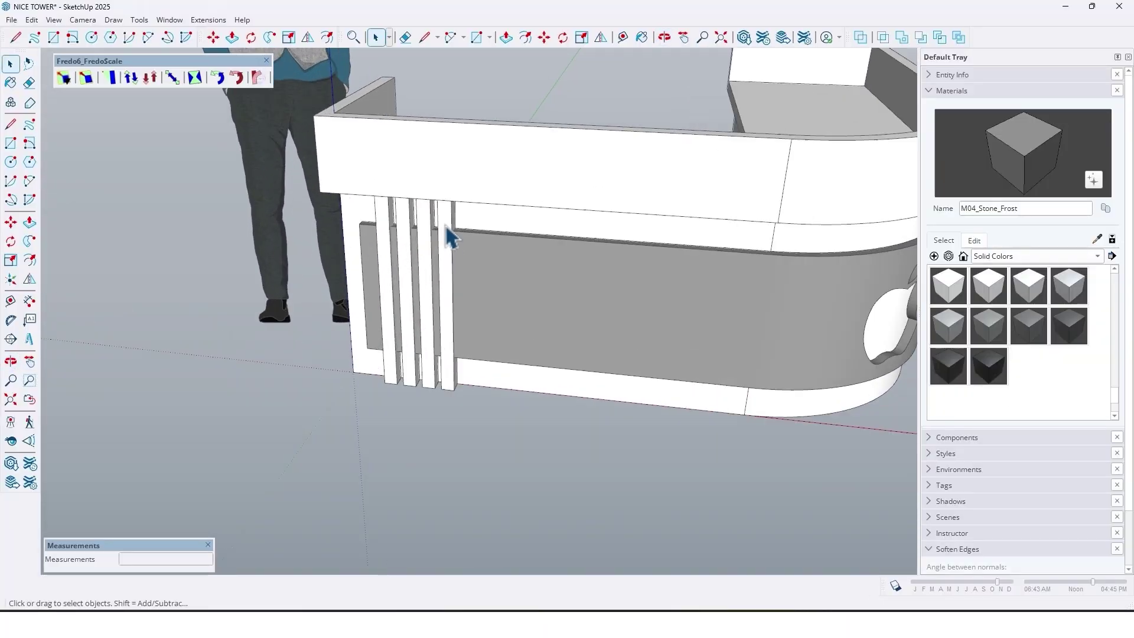
{"action": "double_click", "coordinate": [449, 218]}
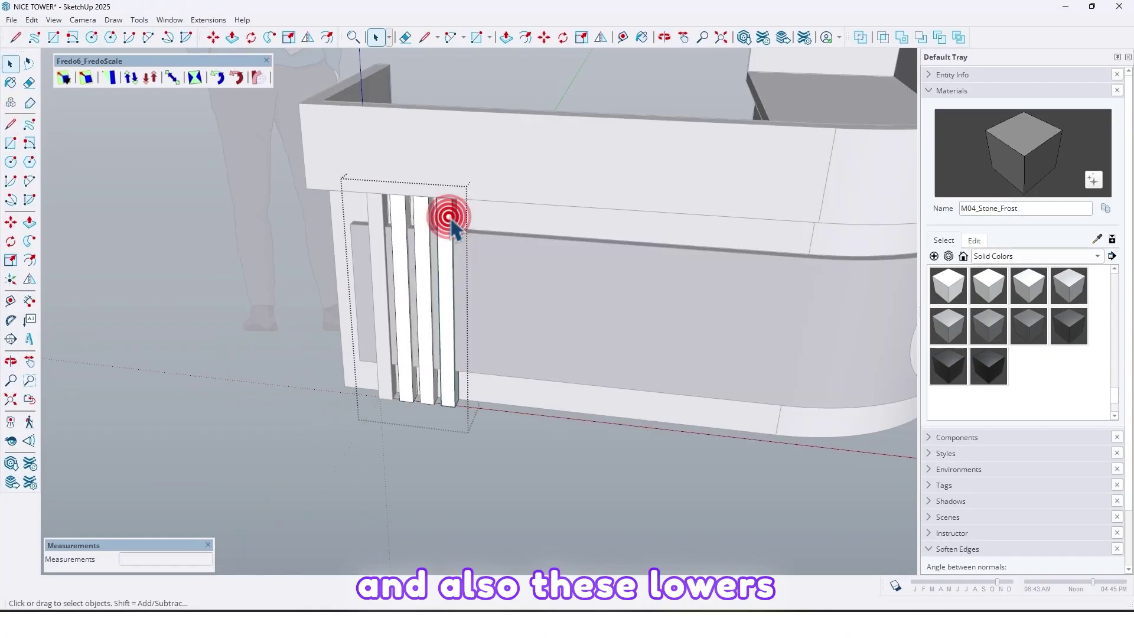
{"action": "triple_click", "coordinate": [446, 227]}
{"action": "key", "text": "b"}
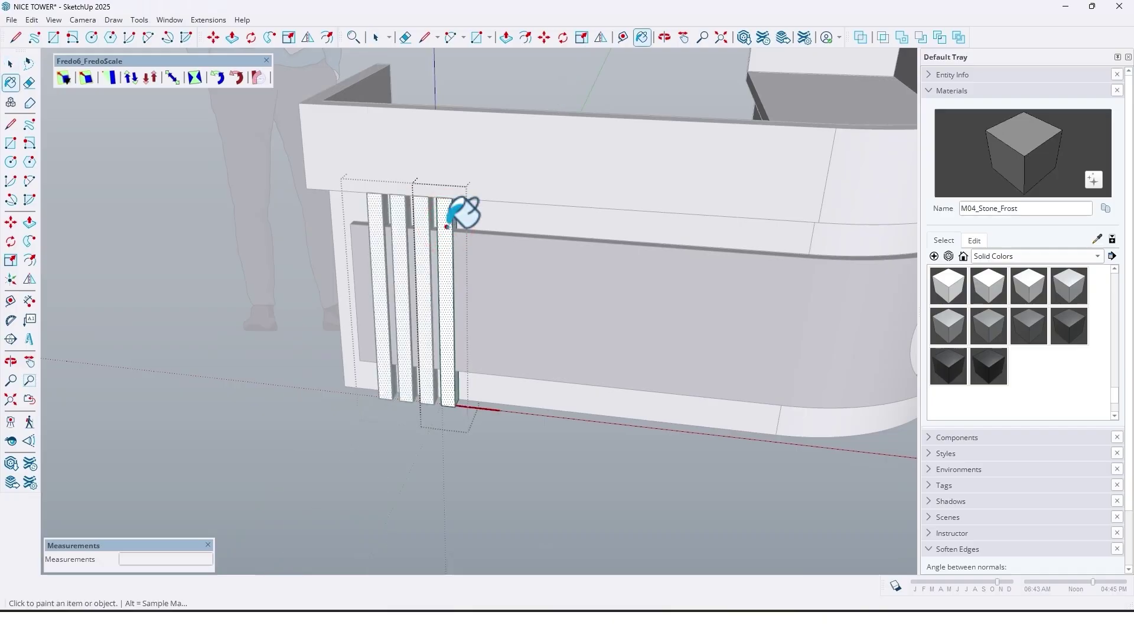
{"action": "scroll", "coordinate": [448, 225], "scroll_direction": "down", "scroll_amount": 3}
{"action": "key", "text": "Escape"}
{"action": "middle_click_drag", "start_coordinate": [579, 190], "coordinate": [551, 210]}
{"action": "scroll", "coordinate": [372, 221], "scroll_direction": "up", "scroll_amount": 3}
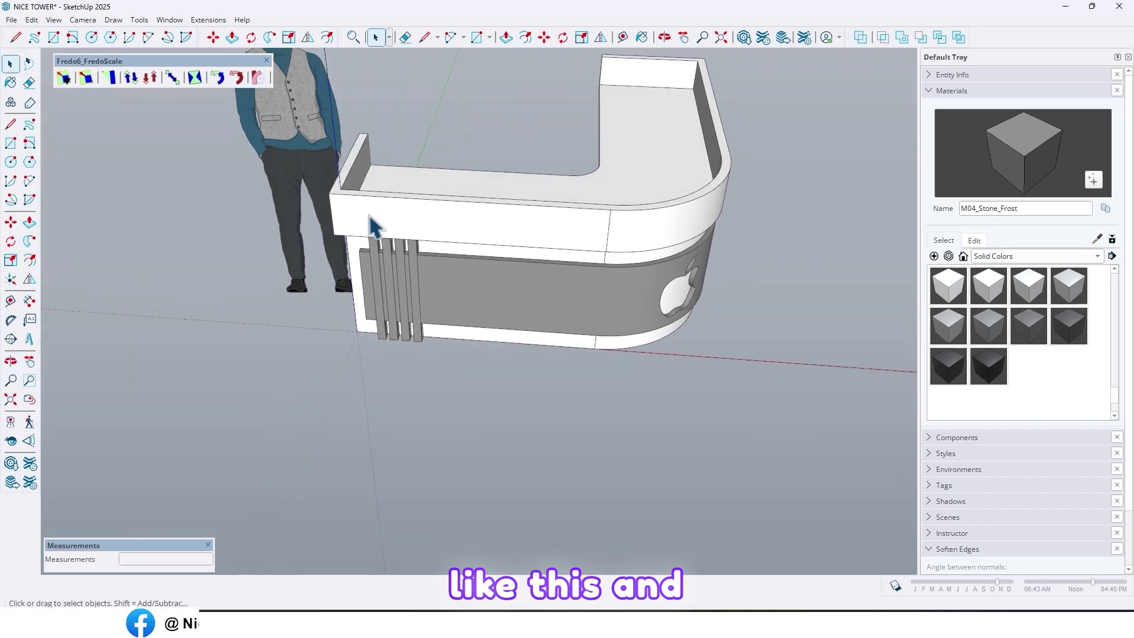
Select the main desk body and soften its coplanar edges to hide the extra lines around the rounded corner.
{"action": "left_click", "coordinate": [434, 221]}
{"action": "middle_click_drag", "start_coordinate": [434, 222], "coordinate": [435, 233]}
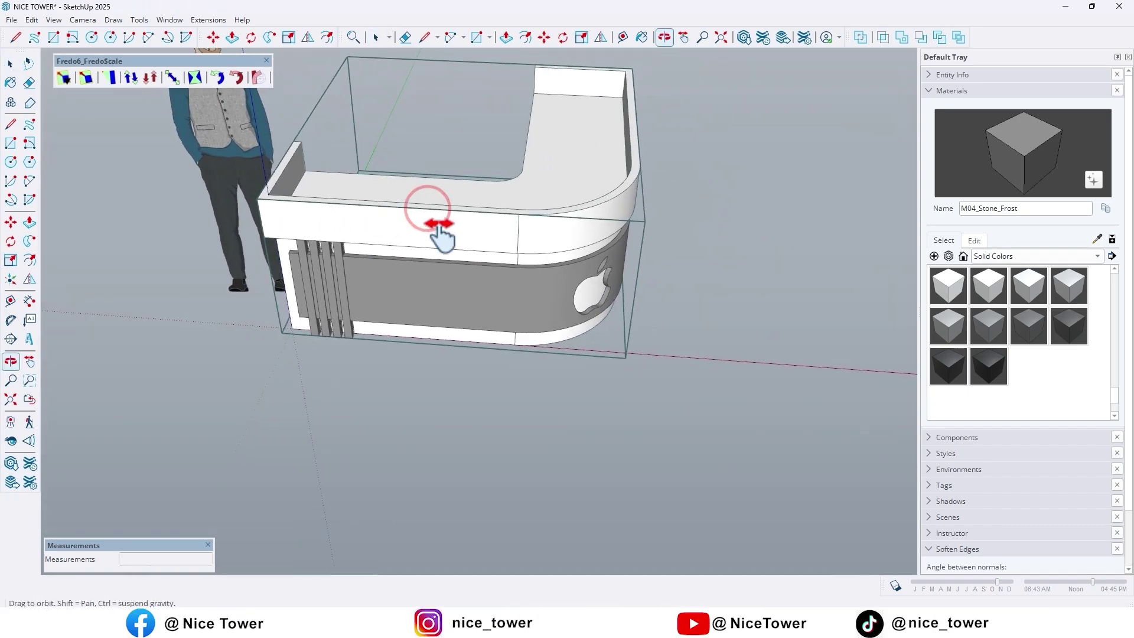
{"action": "left_click", "coordinate": [931, 91]}
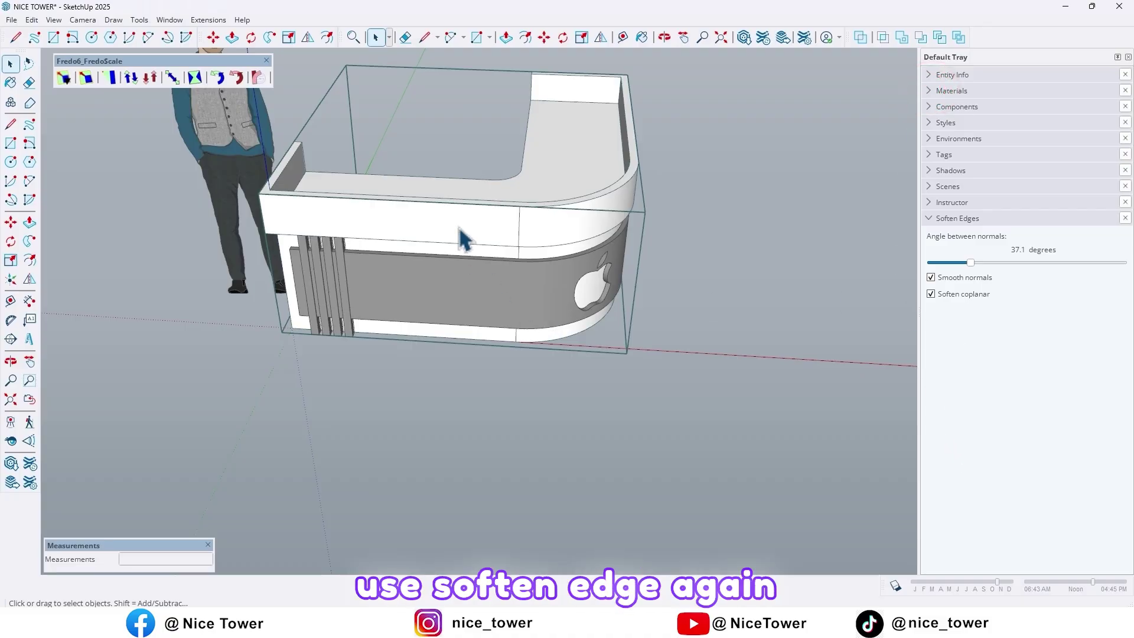
{"action": "scroll", "coordinate": [464, 239], "scroll_direction": "up", "scroll_amount": 4}
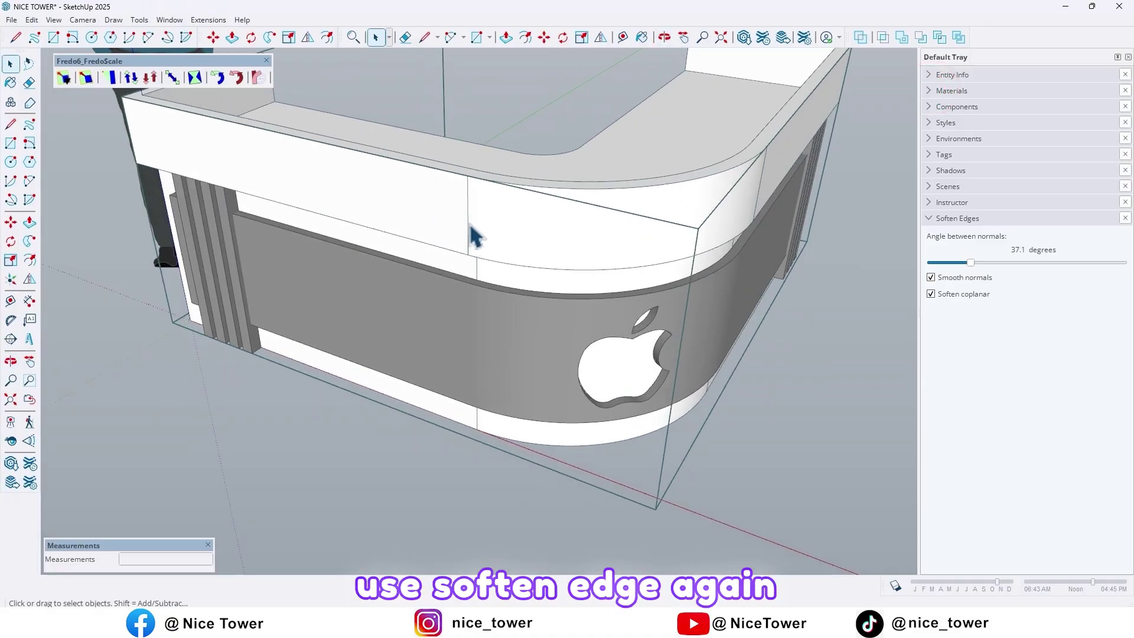
{"action": "middle_click_drag", "start_coordinate": [484, 224], "coordinate": [721, 273]}
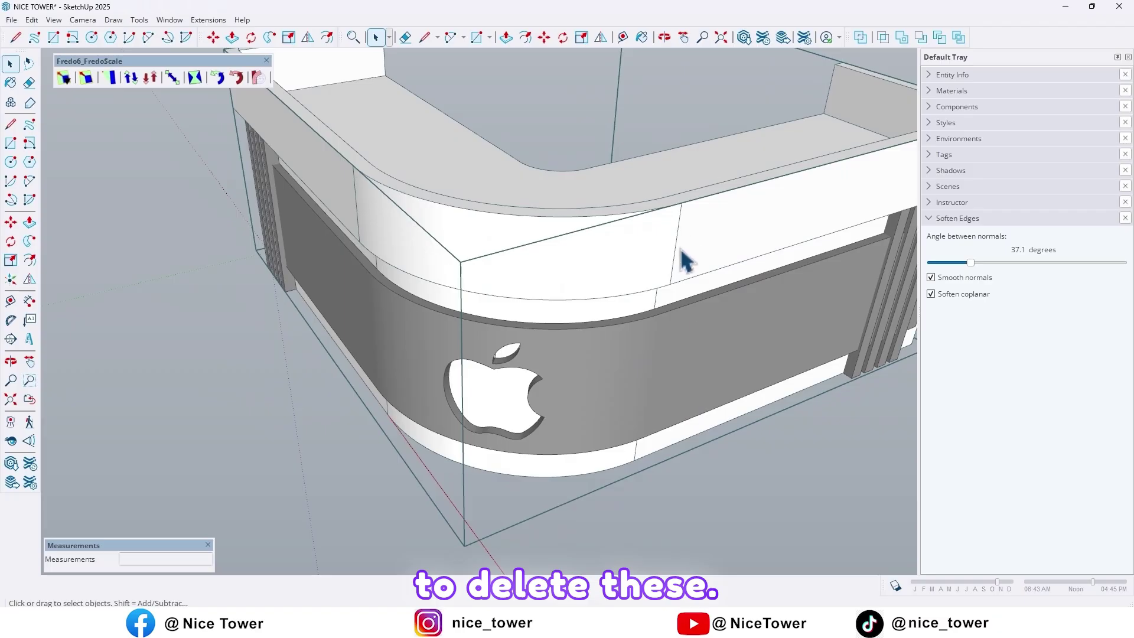
{"action": "middle_click_drag", "start_coordinate": [679, 212], "coordinate": [654, 167], "text": "shift"}
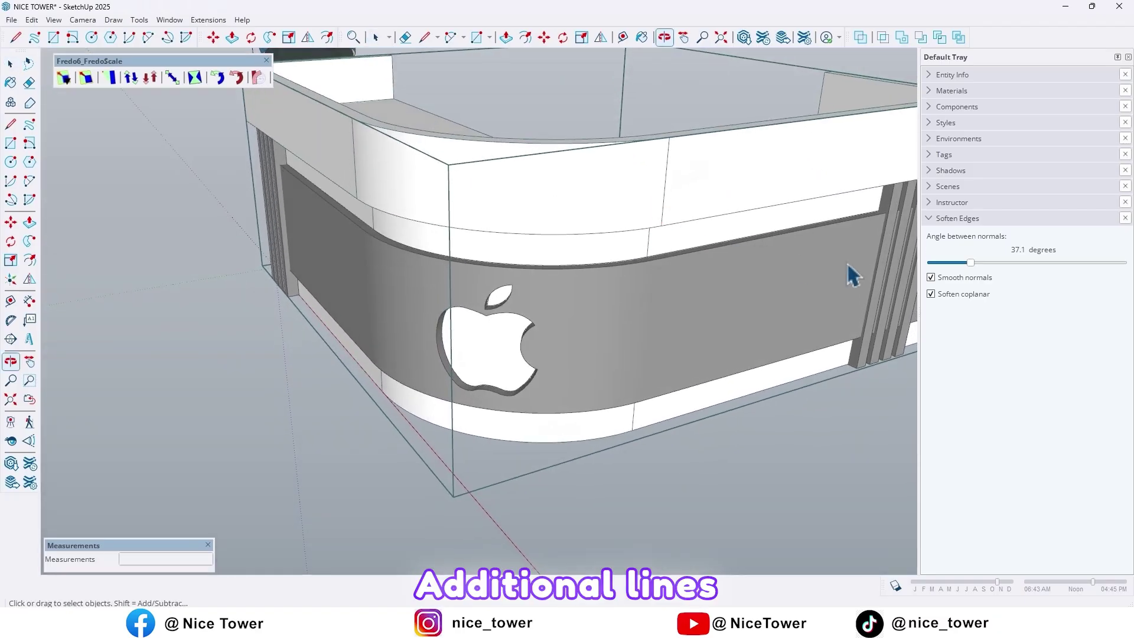
{"action": "left_click", "coordinate": [930, 293]}
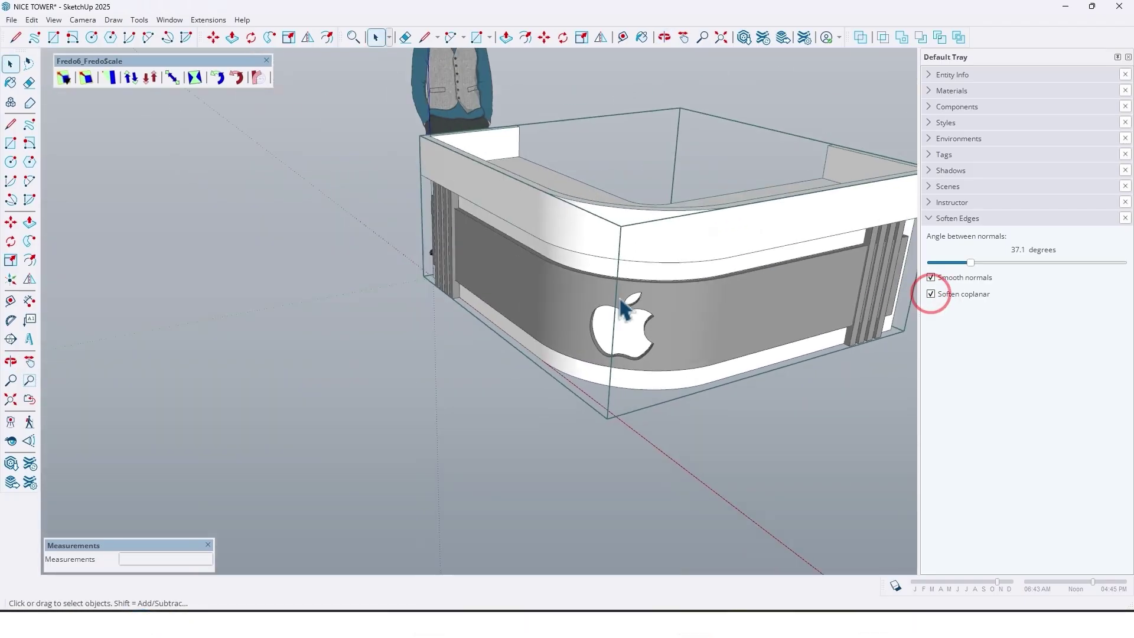
Open the desk body and paint the raised ledge's outer front and top faces M04_Stone_Frost.
{"action": "middle_click_drag", "start_coordinate": [623, 307], "coordinate": [581, 225]}
{"action": "double_click", "coordinate": [576, 200]}
{"action": "middle_click_drag", "start_coordinate": [500, 202], "coordinate": [501, 253]}
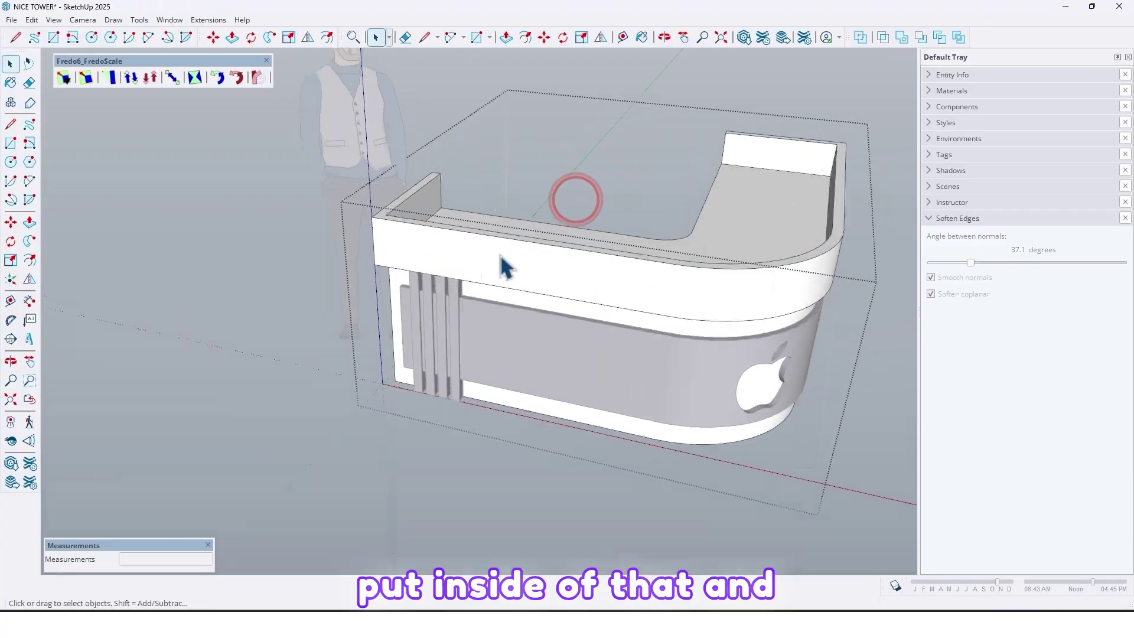
{"action": "scroll", "coordinate": [501, 254], "scroll_direction": "up", "scroll_amount": 1}
{"action": "left_click", "coordinate": [490, 253]}
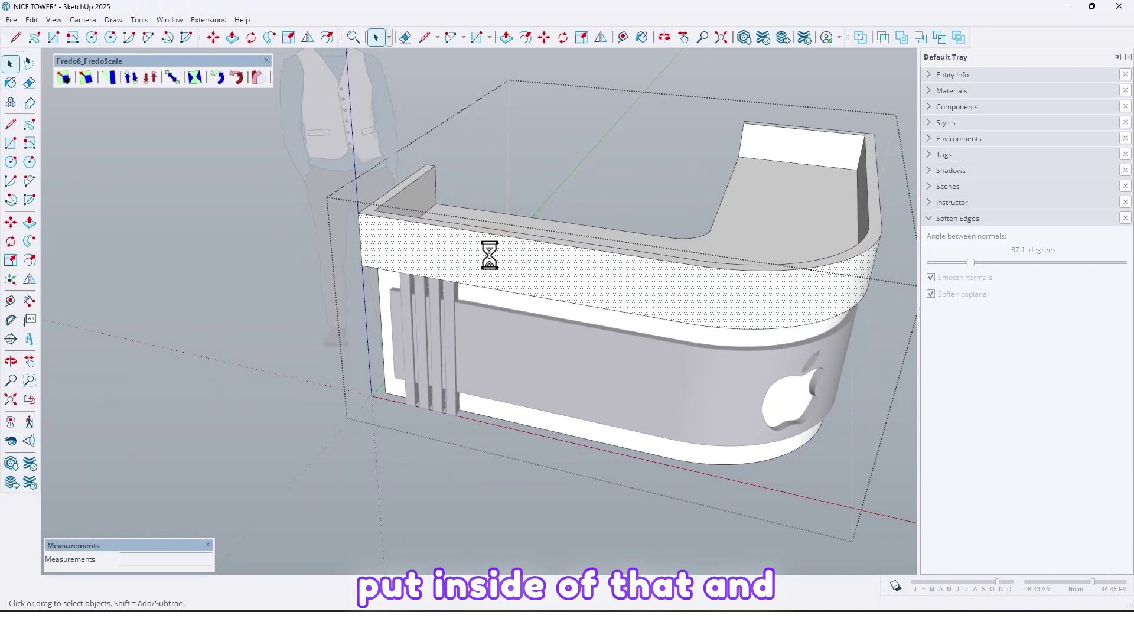
{"action": "key", "text": "b"}
{"action": "mouse_move", "coordinate": [476, 253]}
{"action": "middle_mouse_down"}
{"action": "mouse_move", "coordinate": [873, 279]}
{"action": "mouse_move", "coordinate": [530, 236]}
{"action": "mouse_move", "coordinate": [349, 306]}
{"action": "mouse_move", "coordinate": [163, 223]}
{"action": "middle_mouse_up"}
{"action": "scroll", "coordinate": [390, 292], "scroll_direction": "up", "scroll_amount": 5}
{"action": "left_click", "coordinate": [413, 130]}
{"action": "middle_click_drag", "start_coordinate": [412, 125], "coordinate": [17, 199]}
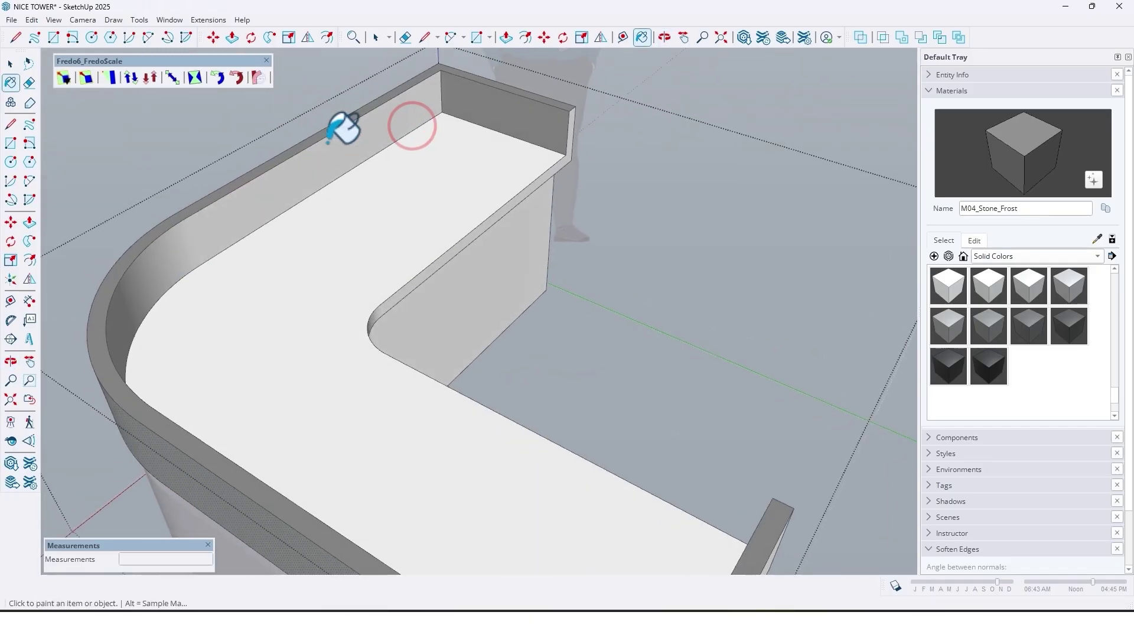
Paint the raised ledge's inner faces and end faces with the same grey.
{"action": "middle_click_drag", "start_coordinate": [329, 142], "coordinate": [607, 206]}
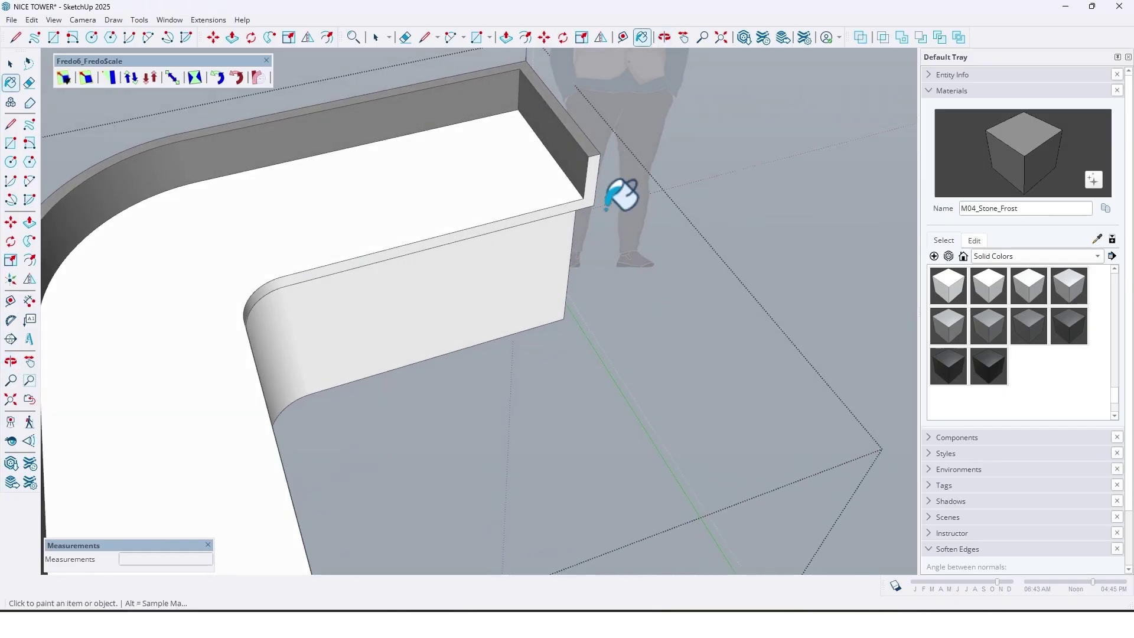
{"action": "scroll", "coordinate": [498, 210], "scroll_direction": "down", "scroll_amount": 2}
{"action": "middle_click_drag", "start_coordinate": [499, 211], "coordinate": [715, 227]}
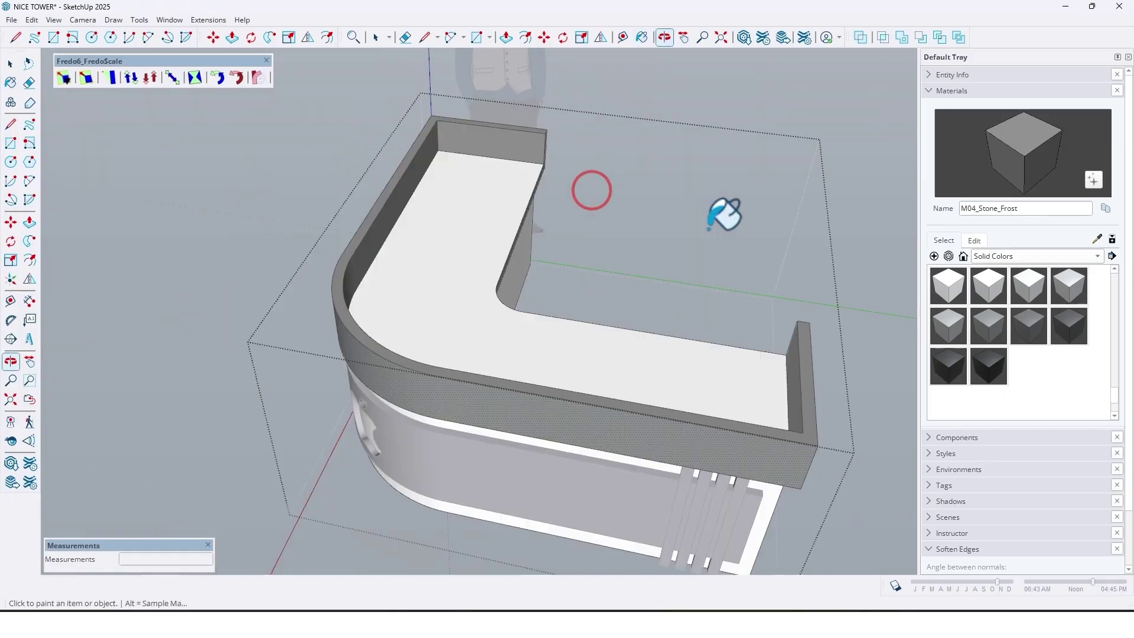
{"action": "middle_click_drag", "start_coordinate": [614, 301], "coordinate": [484, 324]}
{"action": "scroll", "coordinate": [614, 275], "scroll_direction": "up", "scroll_amount": 2}
{"action": "middle_click_drag", "start_coordinate": [554, 273], "coordinate": [538, 258]}
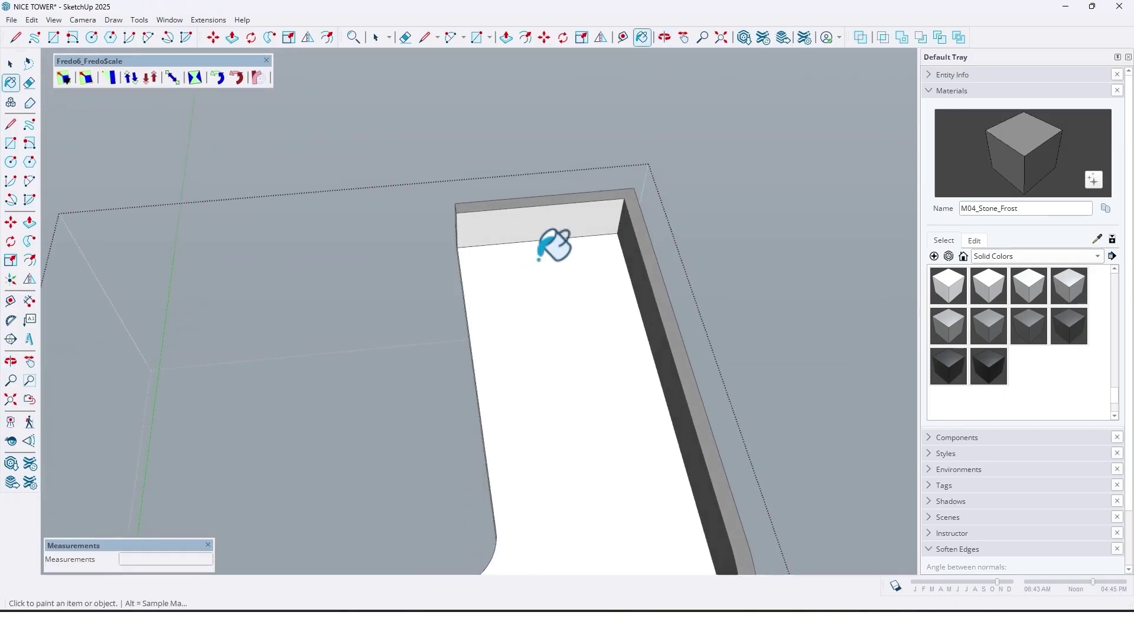
{"action": "middle_click_drag", "start_coordinate": [461, 253], "coordinate": [356, 259]}
Paint the underside of the overhanging ledge M04_Stone_Frost and leave the desk body.
{"action": "scroll", "coordinate": [357, 260], "scroll_direction": "up", "scroll_amount": 3}
{"action": "scroll", "coordinate": [370, 245], "scroll_direction": "down", "scroll_amount": 3}
{"action": "mouse_move", "coordinate": [471, 210]}
{"action": "middle_mouse_down"}
{"action": "mouse_move", "coordinate": [192, 245]}
{"action": "mouse_move", "coordinate": [423, 246]}
{"action": "mouse_move", "coordinate": [272, 284]}
{"action": "mouse_move", "coordinate": [577, 301]}
{"action": "mouse_move", "coordinate": [688, 260]}
{"action": "mouse_move", "coordinate": [541, 194]}
{"action": "mouse_move", "coordinate": [515, 376]}
{"action": "mouse_move", "coordinate": [465, 239]}
{"action": "middle_mouse_up"}
{"action": "scroll", "coordinate": [483, 211], "scroll_direction": "up", "scroll_amount": 3}
{"action": "scroll", "coordinate": [418, 170], "scroll_direction": "up", "scroll_amount": 2}
{"action": "left_click", "coordinate": [415, 166]}
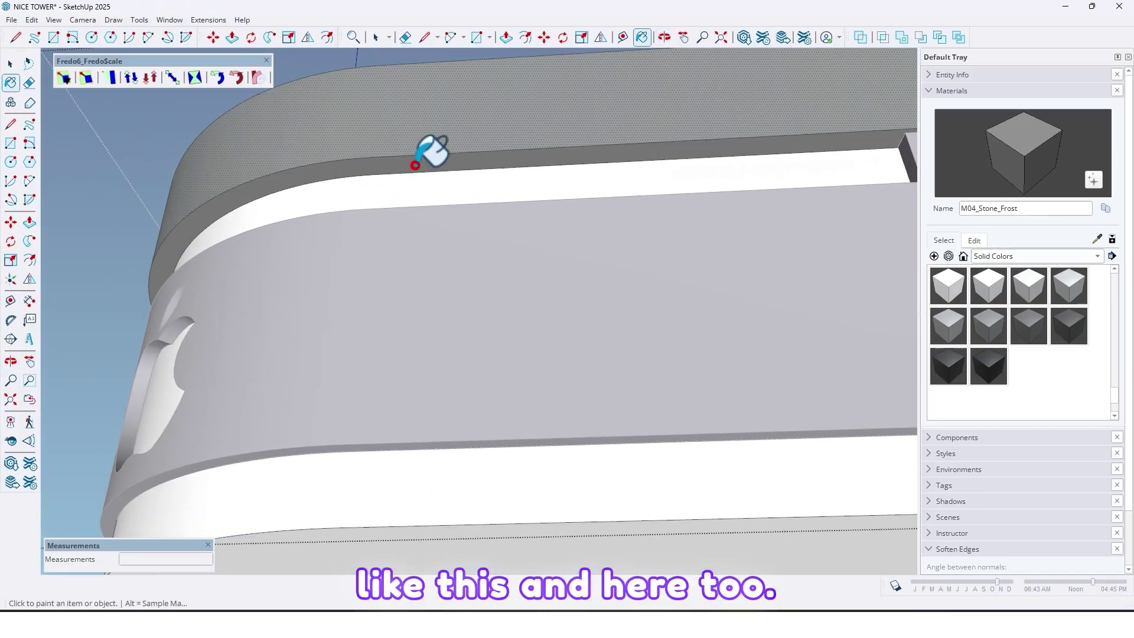
{"action": "scroll", "coordinate": [415, 166], "scroll_direction": "down", "scroll_amount": 2}
{"action": "middle_click_drag", "start_coordinate": [415, 166], "coordinate": [660, 209], "text": "shift"}
{"action": "middle_click_drag", "start_coordinate": [319, 248], "coordinate": [8, 374]}
{"action": "key", "text": "Escape"}
{"action": "scroll", "coordinate": [602, 442], "scroll_direction": "down", "scroll_amount": 3}
{"action": "scroll", "coordinate": [525, 381], "scroll_direction": "up", "scroll_amount": 2}
{"action": "middle_click_drag", "start_coordinate": [590, 378], "coordinate": [246, 420]}
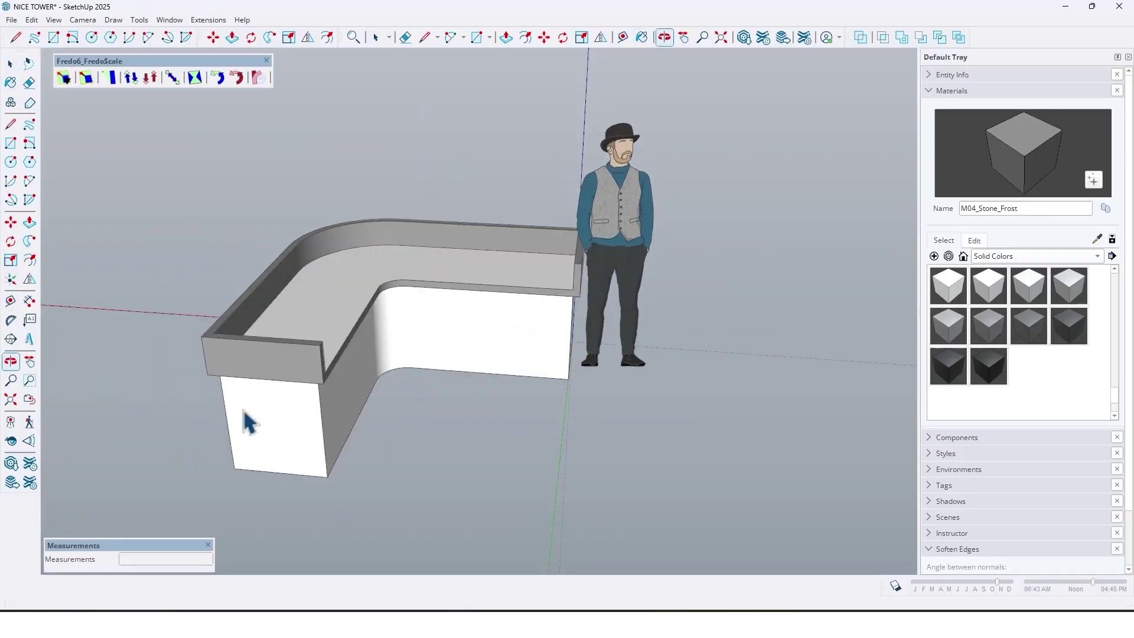
Open the desk body and offset the outline of its underside face inward by 5 cm.
{"action": "middle_click_drag", "start_coordinate": [532, 331], "coordinate": [330, 301]}
{"action": "scroll", "coordinate": [391, 319], "scroll_direction": "up", "scroll_amount": 3}
{"action": "middle_click_drag", "start_coordinate": [330, 301], "coordinate": [317, 352], "text": "shift"}
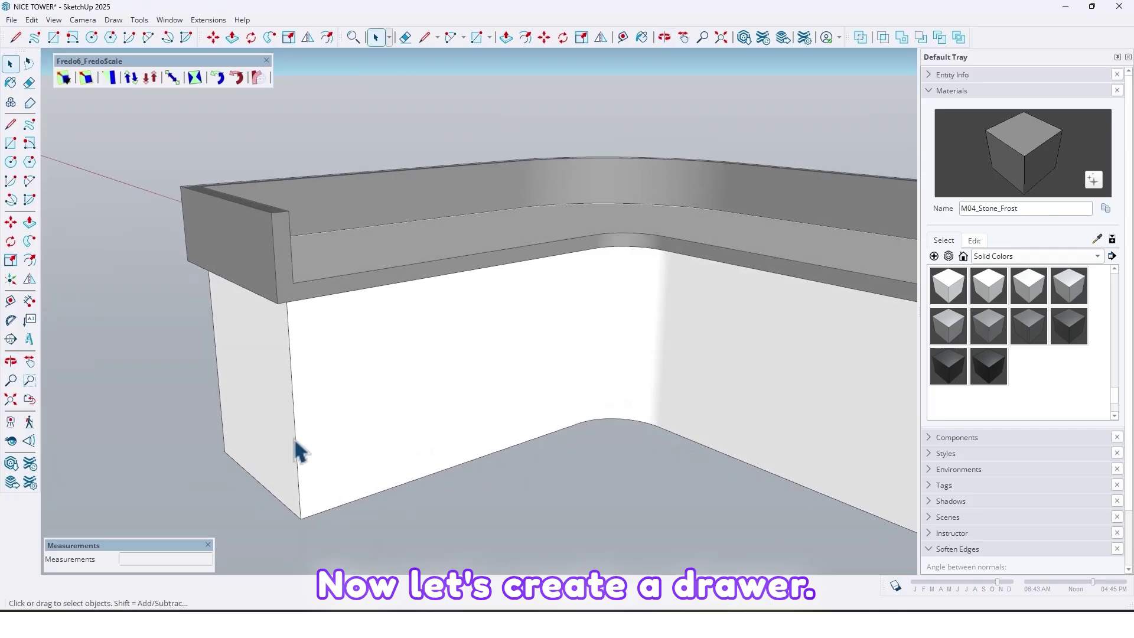
{"action": "scroll", "coordinate": [471, 463], "scroll_direction": "down", "scroll_amount": 5}
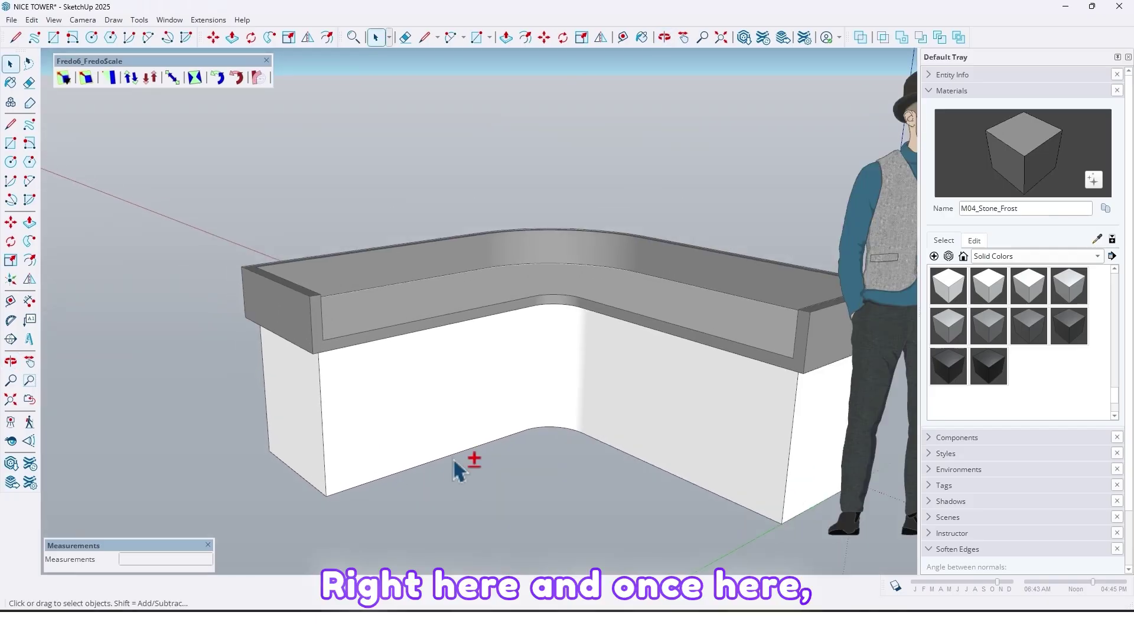
{"action": "middle_click_drag", "start_coordinate": [471, 463], "coordinate": [710, 460]}
{"action": "scroll", "coordinate": [273, 410], "scroll_direction": "up", "scroll_amount": 2}
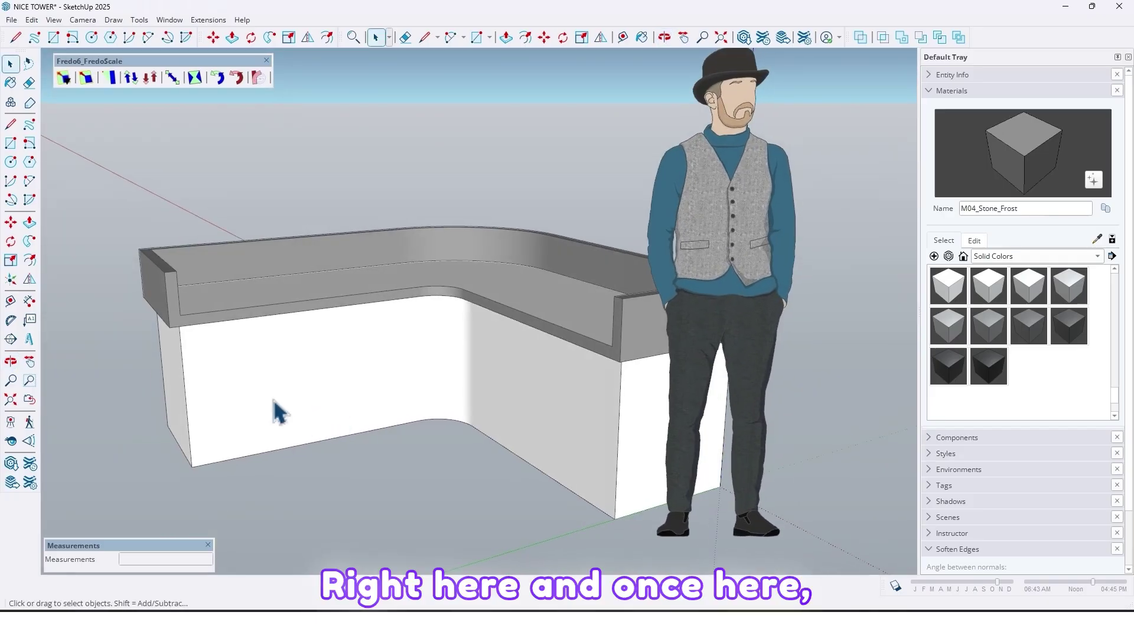
{"action": "middle_click_drag", "start_coordinate": [273, 410], "coordinate": [377, 419]}
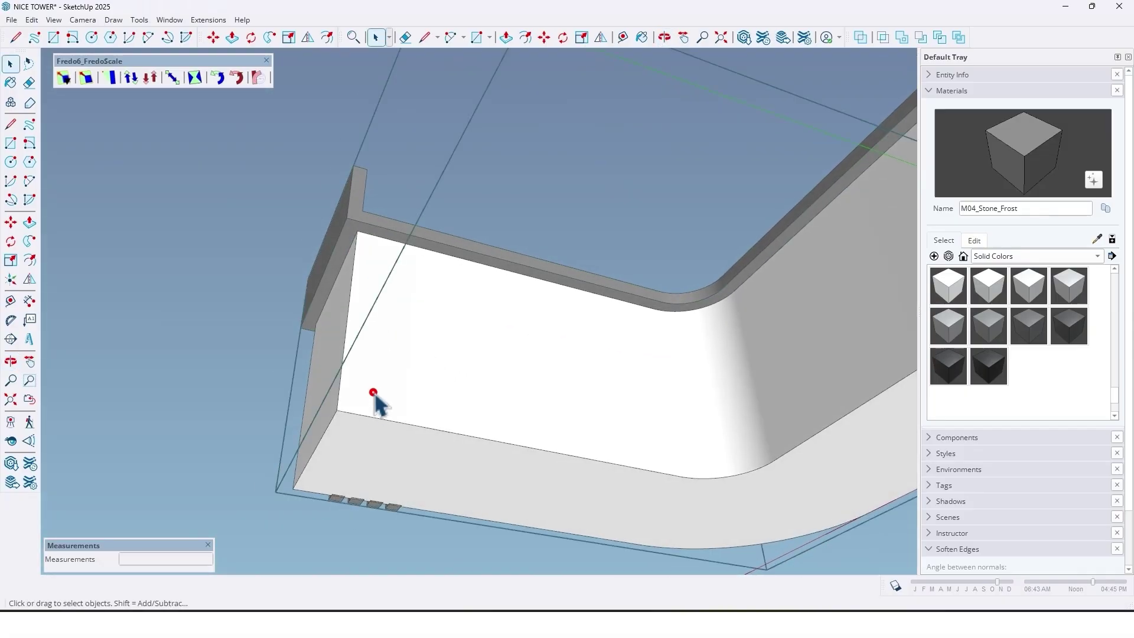
{"action": "middle_click_drag", "start_coordinate": [394, 458], "coordinate": [383, 342]}
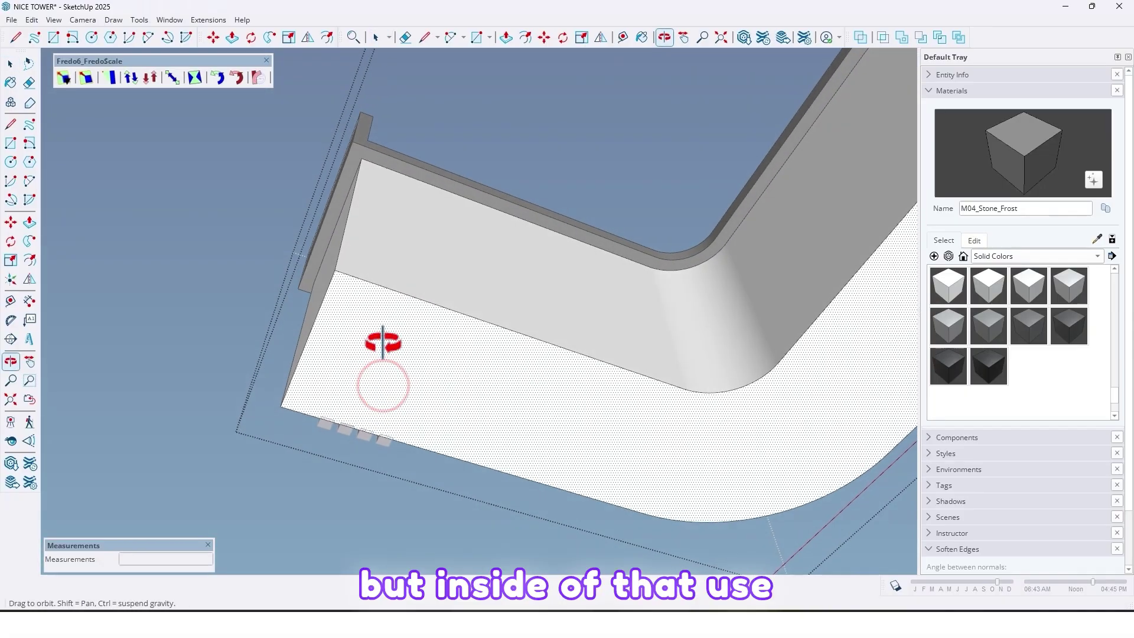
{"action": "left_click", "coordinate": [30, 261]}
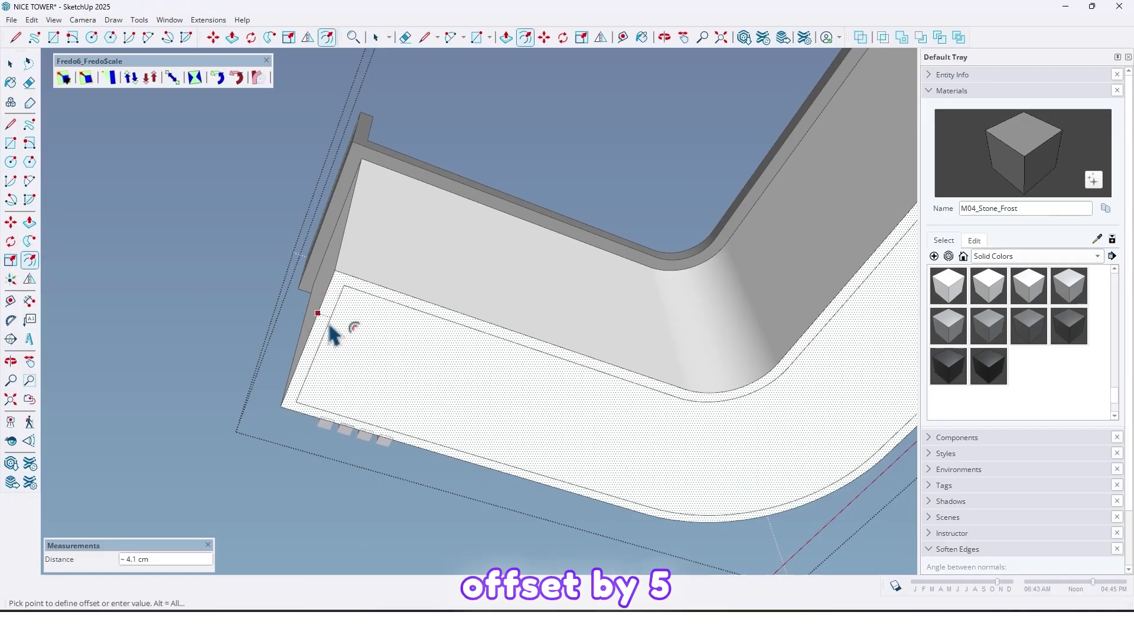
{"action": "type", "text": "5"}
{"action": "key", "text": "Return"}
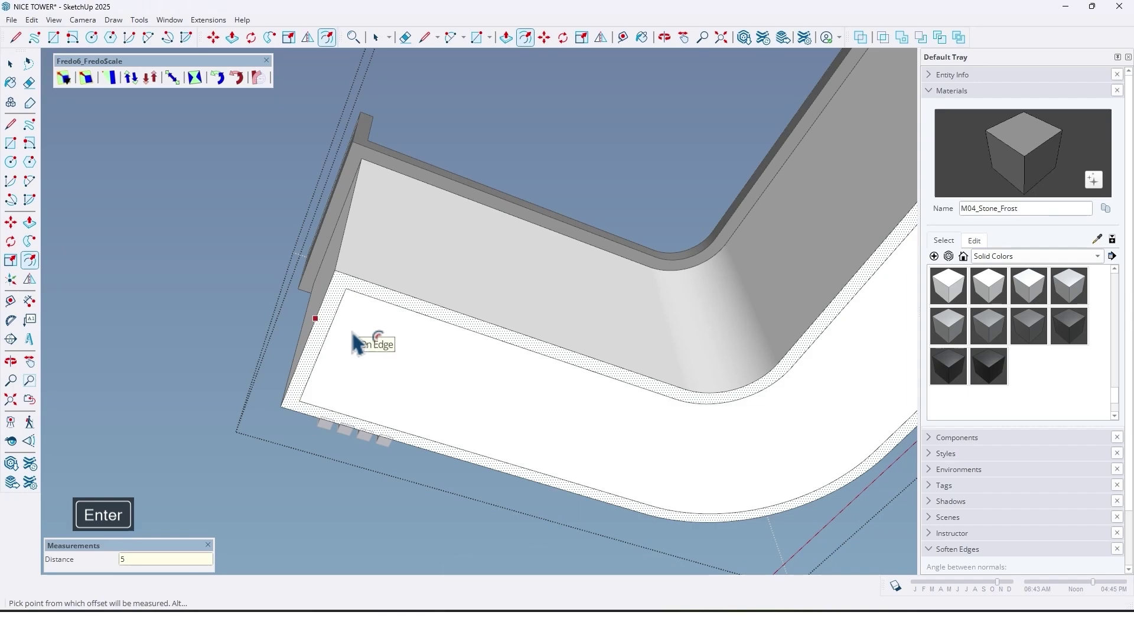
Extend the offset outline to the inner edge at both desk ends and delete the leftover inner offset edges.
{"action": "scroll", "coordinate": [350, 330], "scroll_direction": "up", "scroll_amount": 1}
{"action": "key", "text": "l"}
{"action": "left_click", "coordinate": [333, 308]}
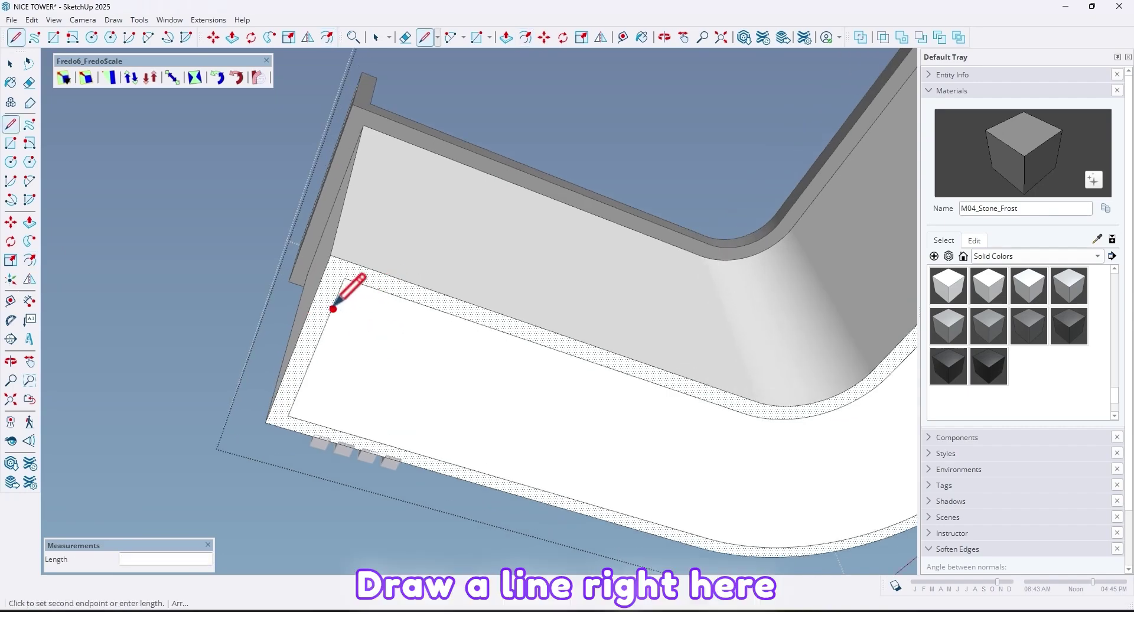
{"action": "scroll", "coordinate": [436, 321], "scroll_direction": "down", "scroll_amount": 2}
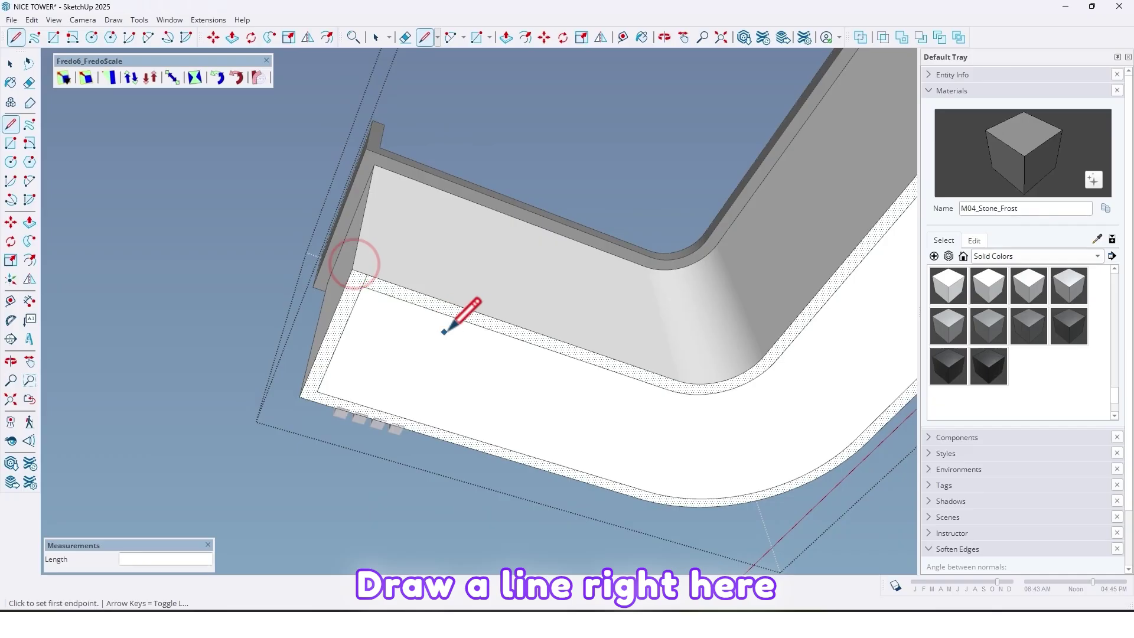
{"action": "middle_click_drag", "start_coordinate": [638, 273], "coordinate": [501, 333], "text": "shift"}
{"action": "scroll", "coordinate": [501, 332], "scroll_direction": "down", "scroll_amount": 1}
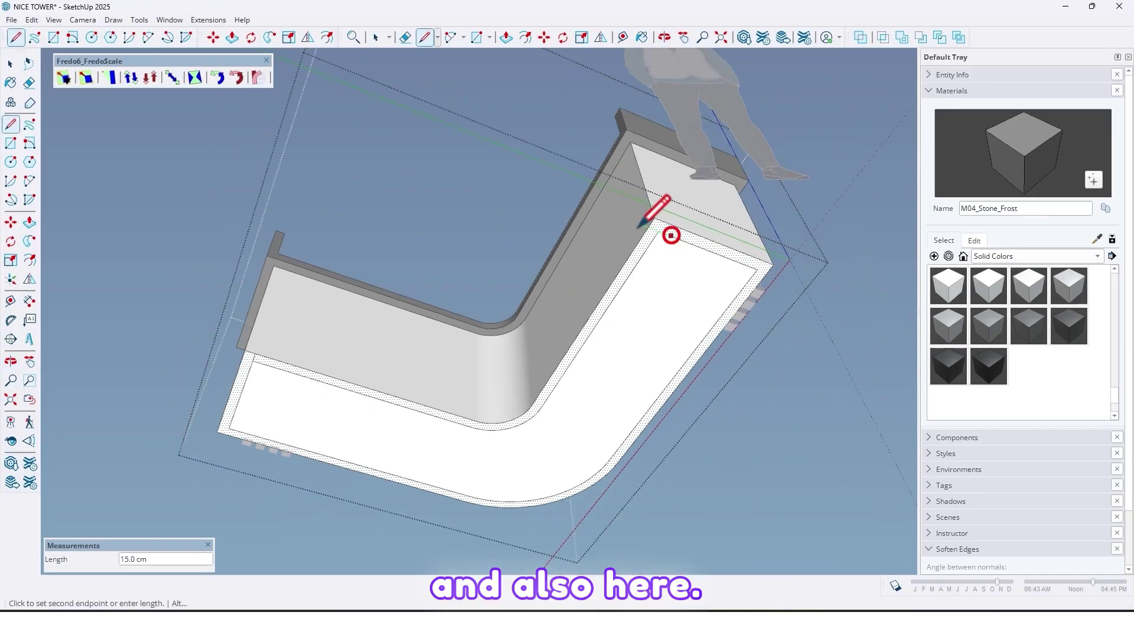
{"action": "scroll", "coordinate": [566, 385], "scroll_direction": "up", "scroll_amount": 2}
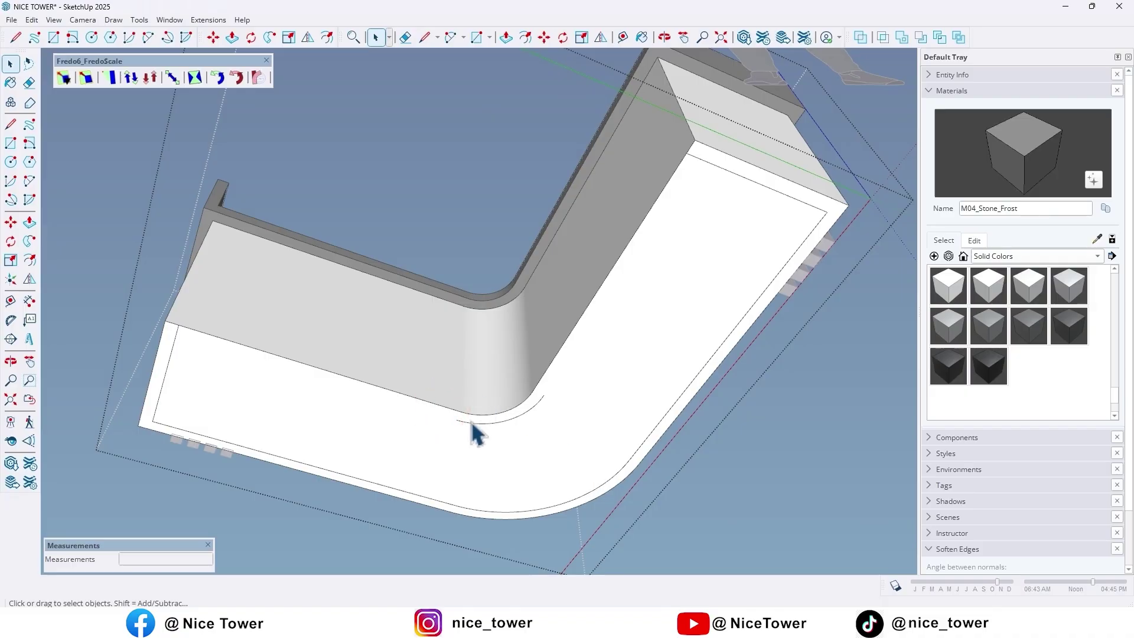
{"action": "scroll", "coordinate": [471, 418], "scroll_direction": "up", "scroll_amount": 1}
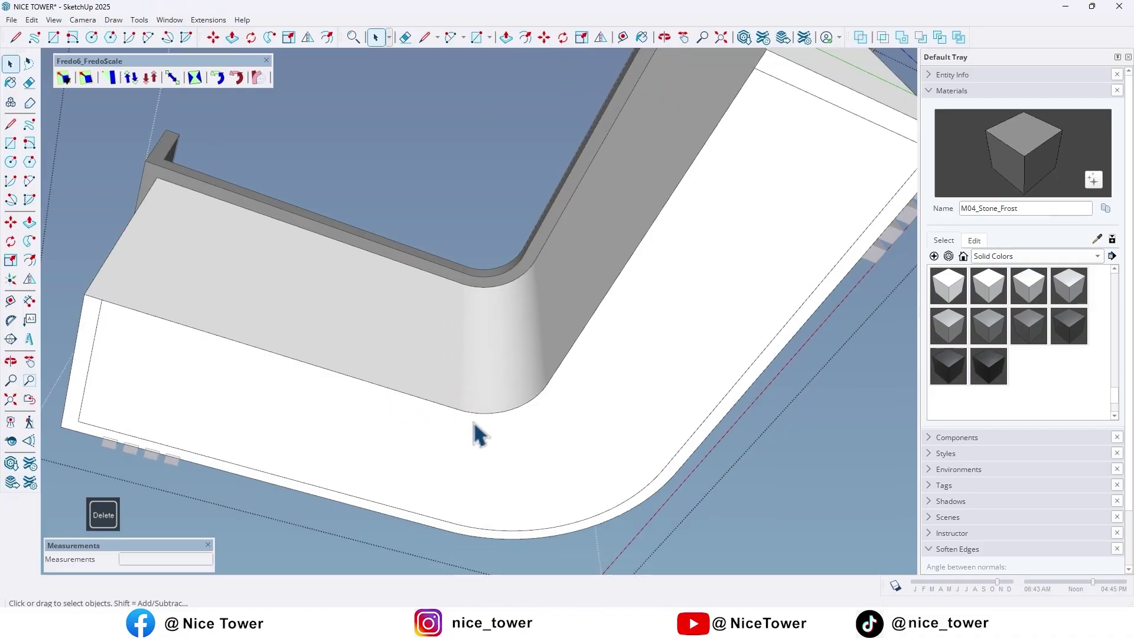
Push the inner underside face up 70 cm to hollow out the desk body, and leave the group.
{"action": "scroll", "coordinate": [474, 422], "scroll_direction": "down", "scroll_amount": 3}
{"action": "middle_click_drag", "start_coordinate": [474, 423], "coordinate": [483, 439]}
{"action": "key", "text": "p"}
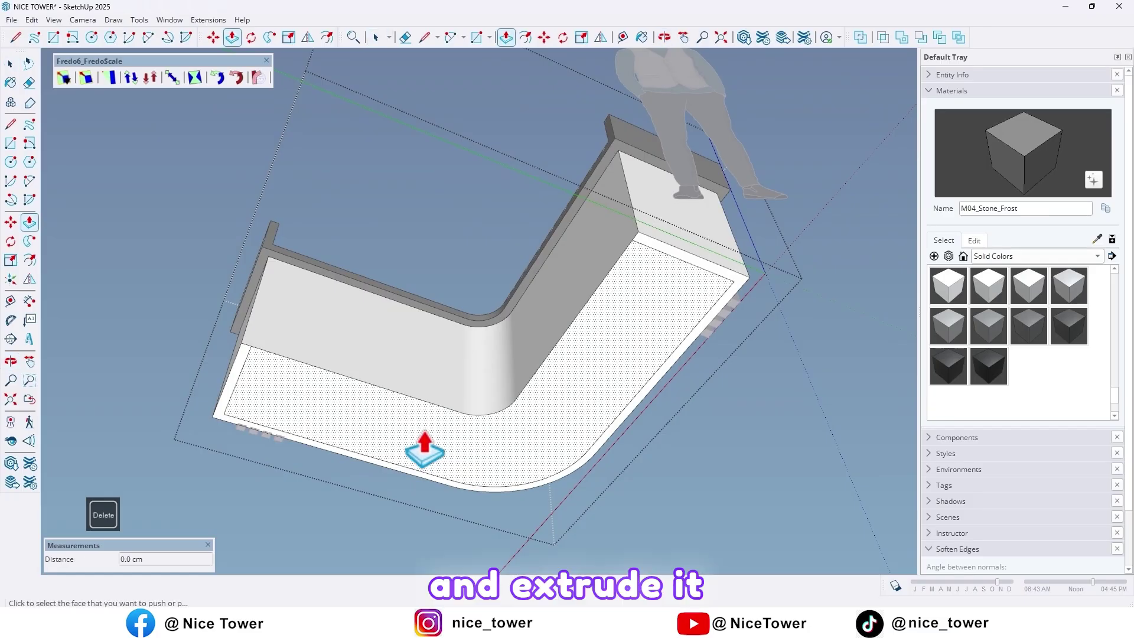
{"action": "left_click", "coordinate": [408, 423]}
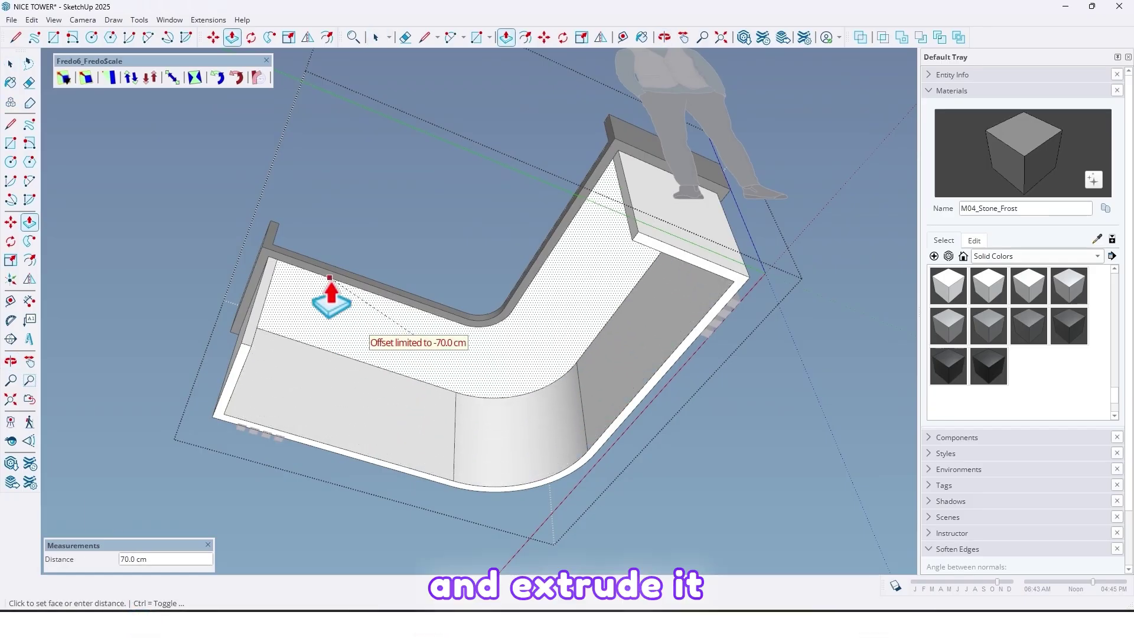
{"action": "middle_click_drag", "start_coordinate": [391, 360], "coordinate": [407, 570]}
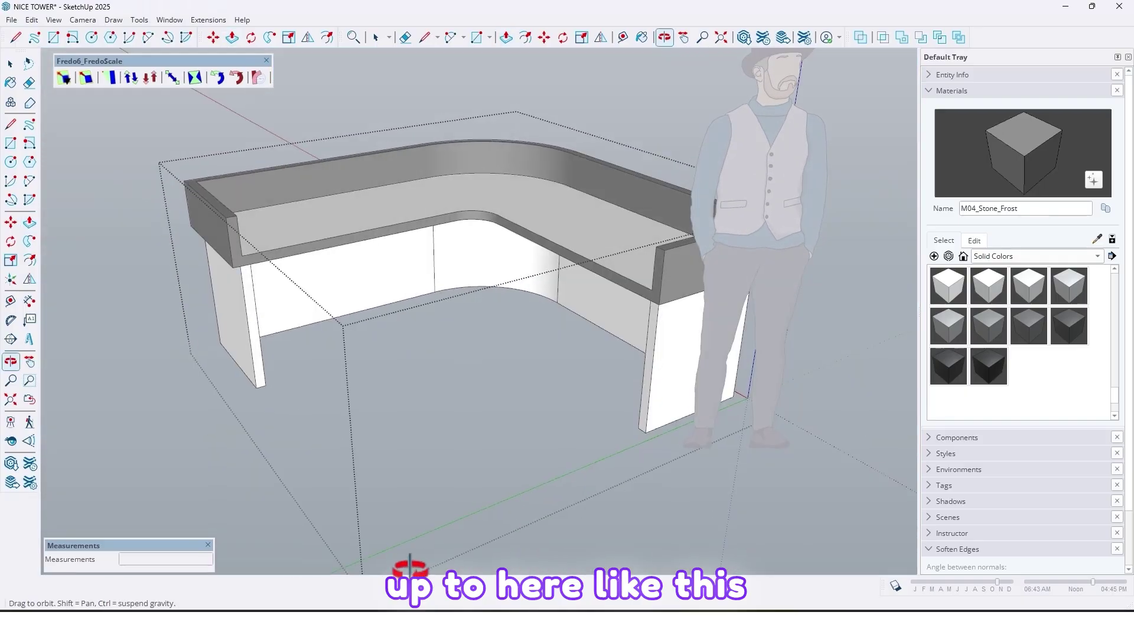
{"action": "key", "text": "Escape"}
Draw a rectangle at floor level in the corner between the end panel and the long front panel as the drawer unit's base.
{"action": "middle_click_drag", "start_coordinate": [380, 429], "coordinate": [287, 420]}
{"action": "scroll", "coordinate": [306, 317], "scroll_direction": "up", "scroll_amount": 2}
{"action": "middle_click_drag", "start_coordinate": [311, 327], "coordinate": [265, 356]}
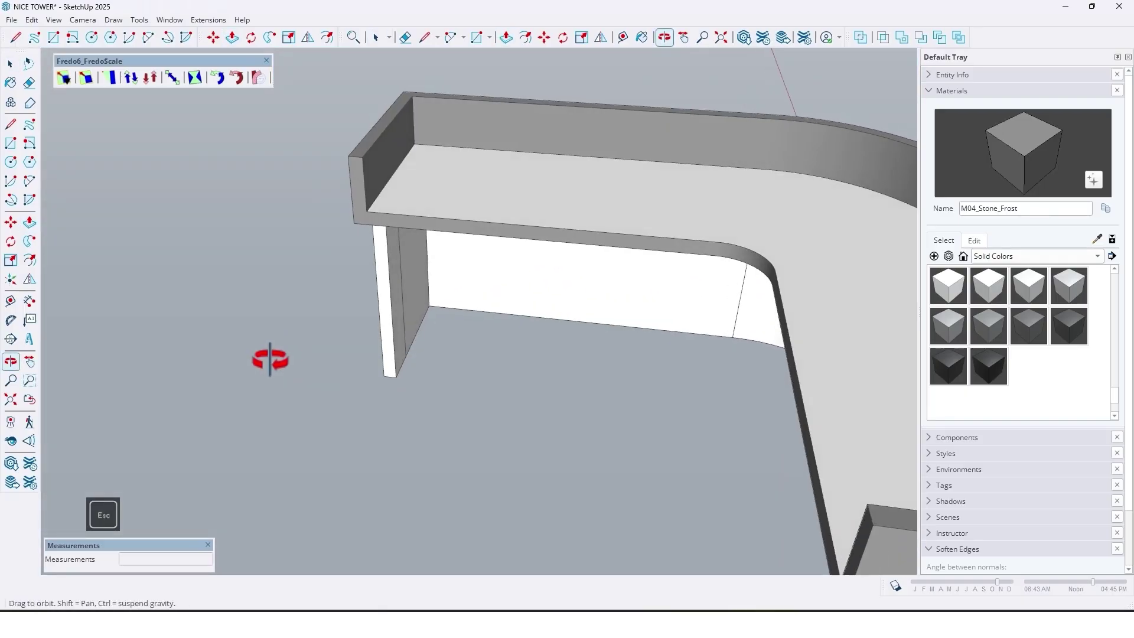
{"action": "scroll", "coordinate": [425, 342], "scroll_direction": "up", "scroll_amount": 5}
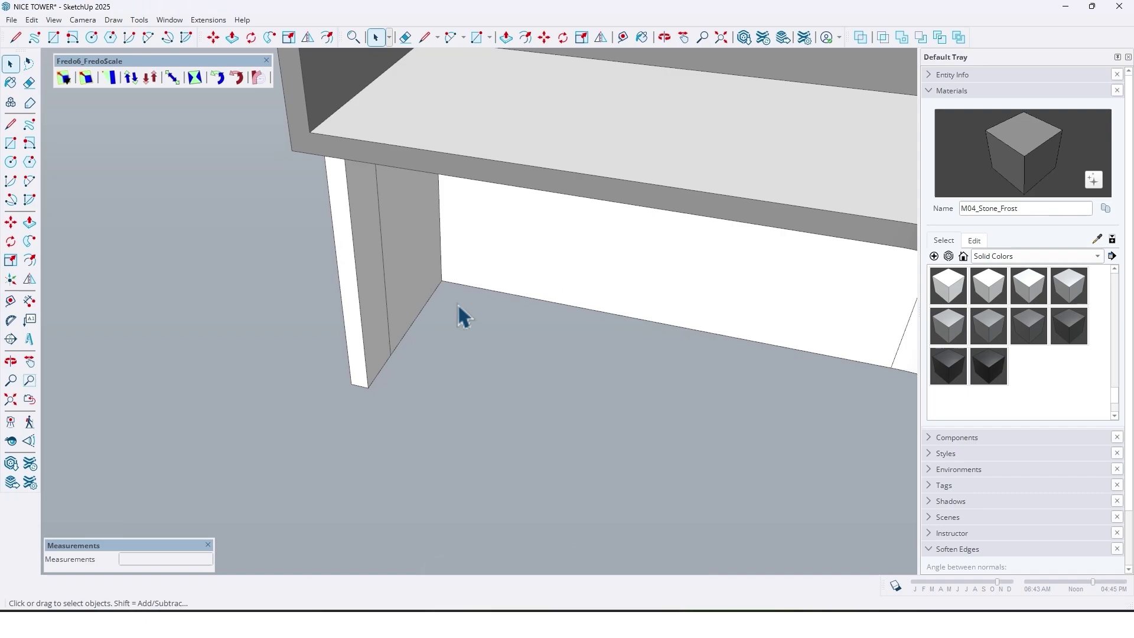
{"action": "key", "text": "r"}
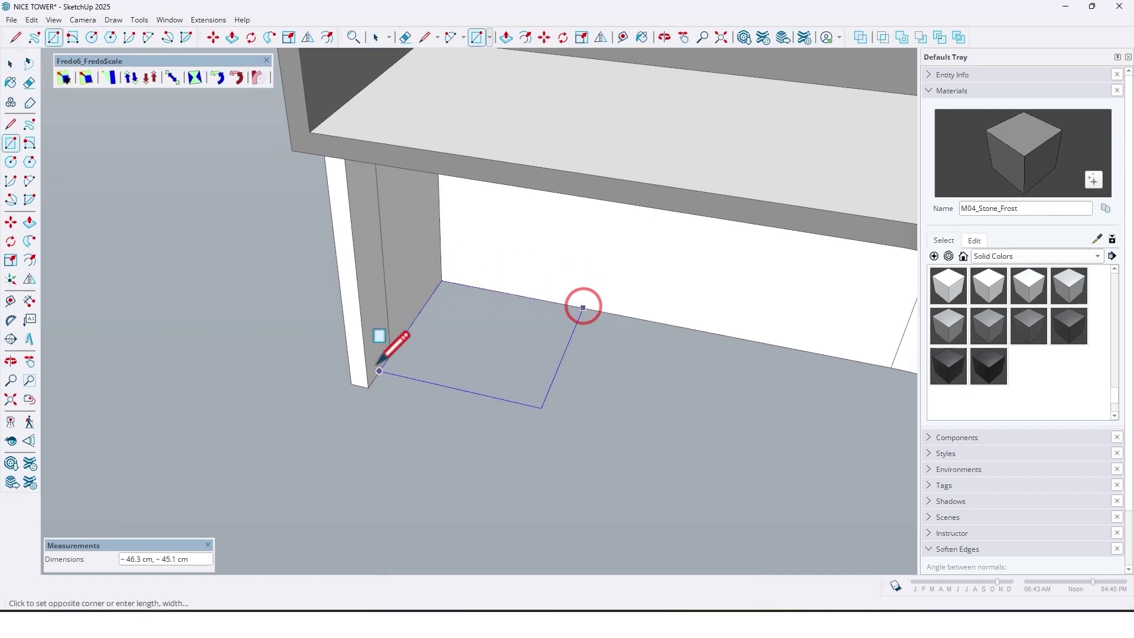
{"action": "left_click", "coordinate": [368, 388]}
{"action": "middle_click_drag", "start_coordinate": [368, 388], "coordinate": [416, 366]}
Extrude the rectangle 7 cm as a plinth, and extrude its top as a new volume up to the desktop's underside.
{"action": "key", "text": "p"}
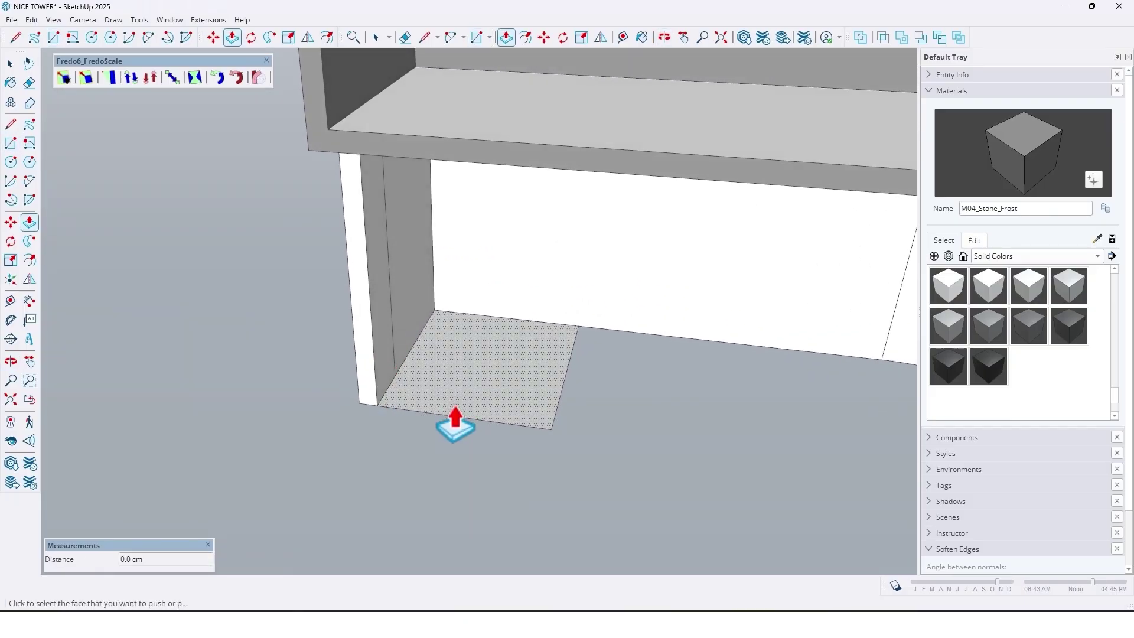
{"action": "left_click", "coordinate": [452, 404]}
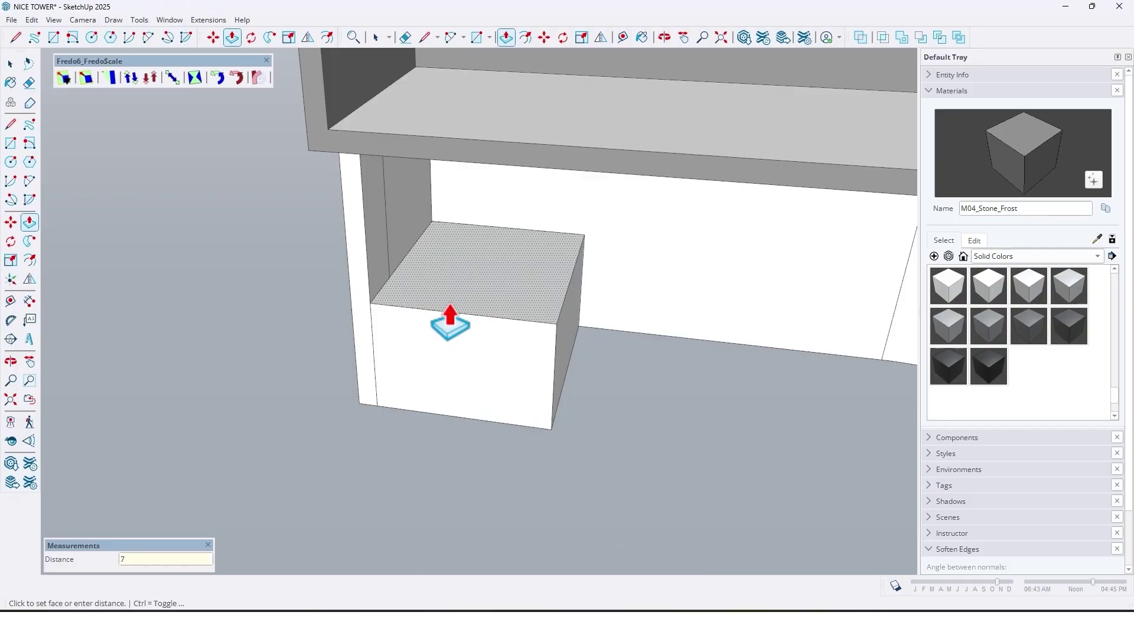
{"action": "key", "text": "Return"}
{"action": "left_click", "coordinate": [446, 356]}
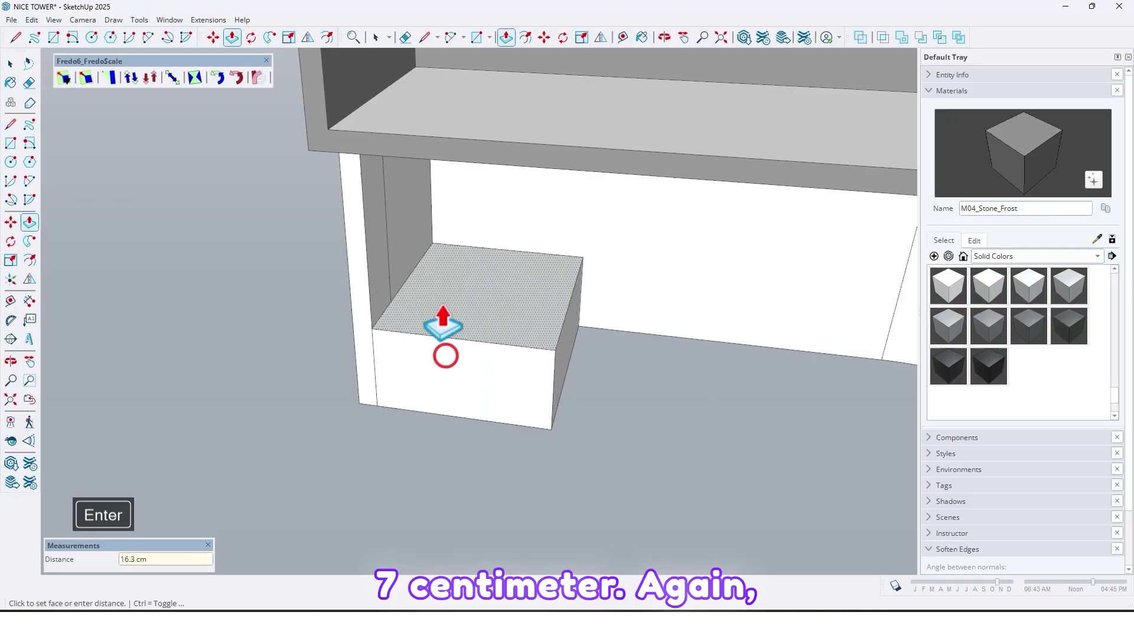
{"action": "key", "text": "ctrl"}
{"action": "middle_click_drag", "start_coordinate": [443, 303], "coordinate": [430, 169]}
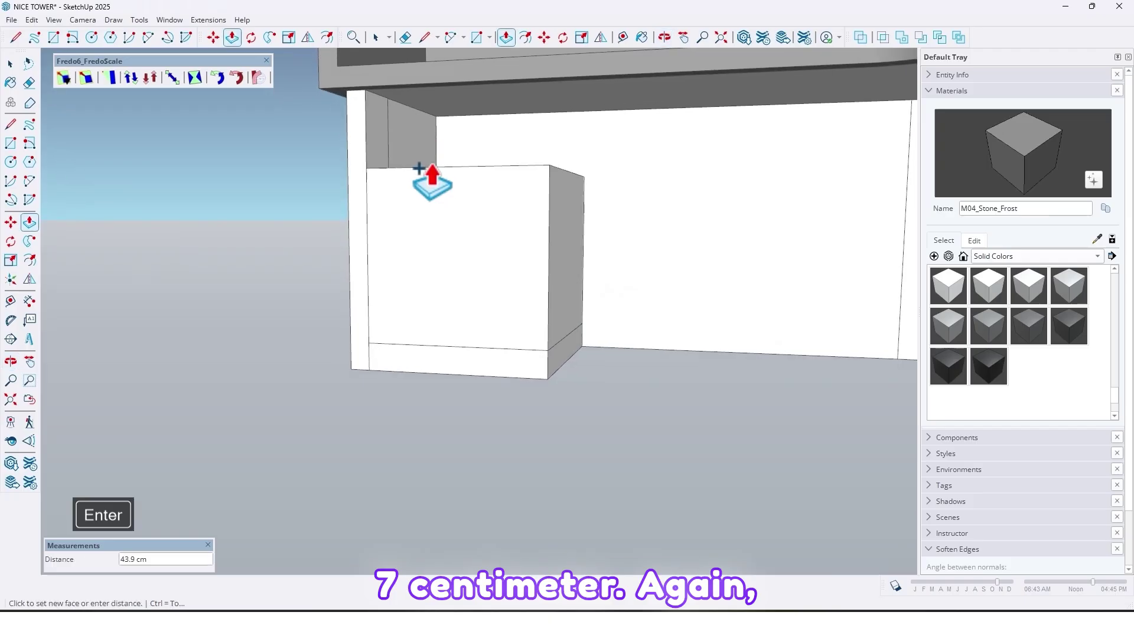
{"action": "left_click", "coordinate": [621, 91]}
{"action": "key", "text": "space"}
{"action": "key", "text": "ctrl+z"}
Select the whole drawer box with its plinth and make it a component.
{"action": "middle_click_drag", "start_coordinate": [481, 233], "coordinate": [389, 332]}
{"action": "triple_click", "coordinate": [387, 330]}
{"action": "right_click", "coordinate": [403, 275]}
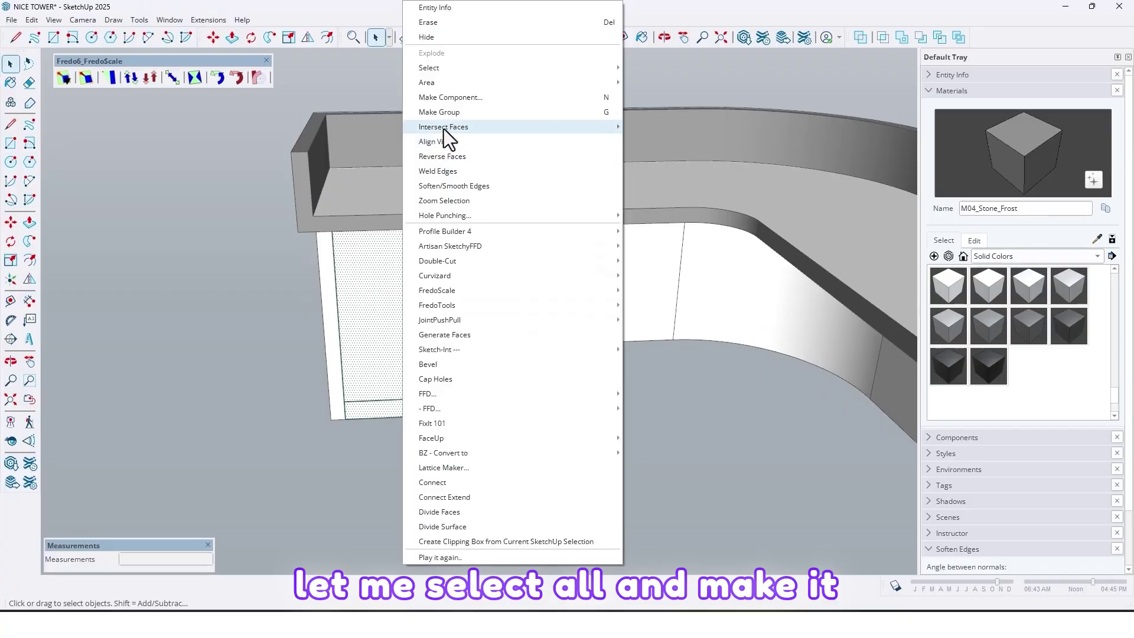
{"action": "left_click", "coordinate": [450, 99]}
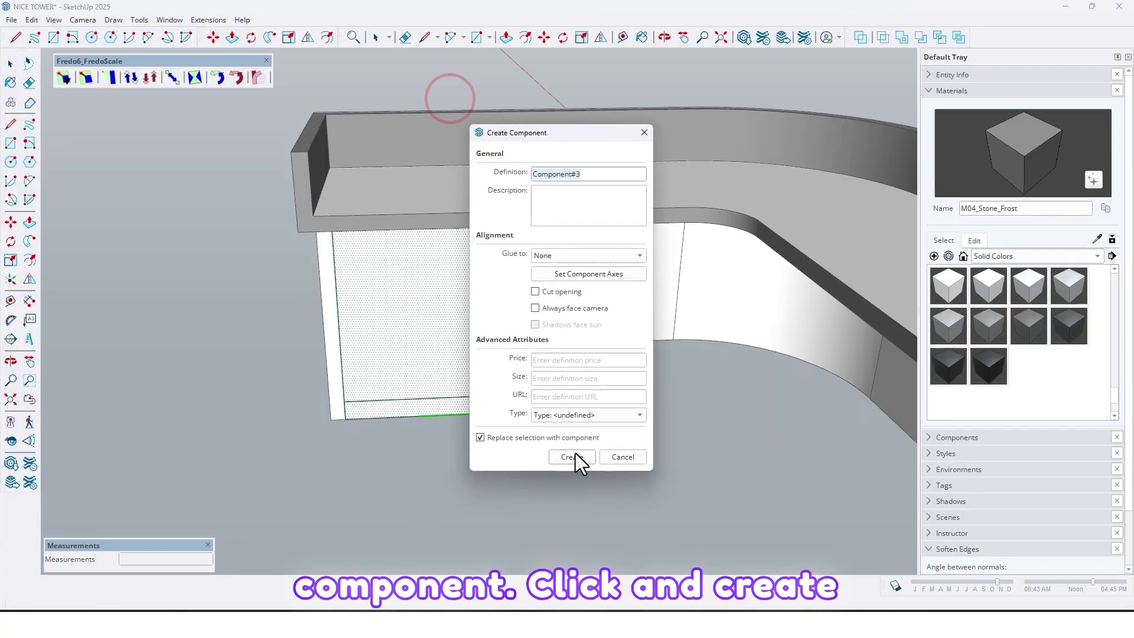
{"action": "left_click", "coordinate": [574, 456]}
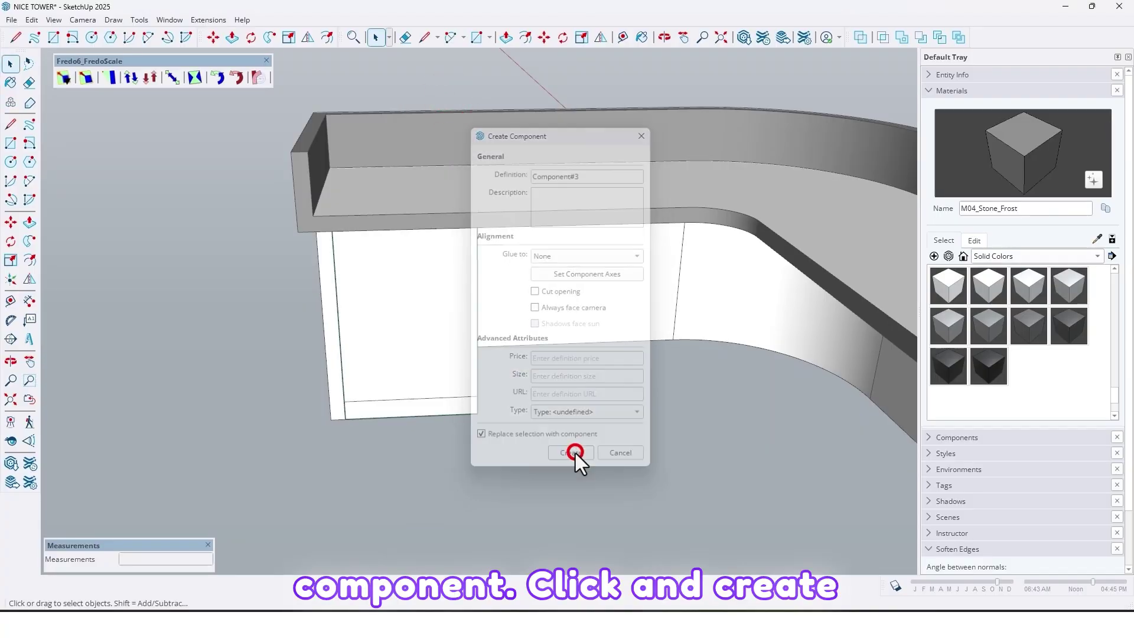
Copy the drawer component from its bottom corner to the end panel at the desk's other end.
{"action": "middle_click_drag", "start_coordinate": [512, 453], "coordinate": [508, 513]}
{"action": "scroll", "coordinate": [473, 435], "scroll_direction": "up", "scroll_amount": 4}
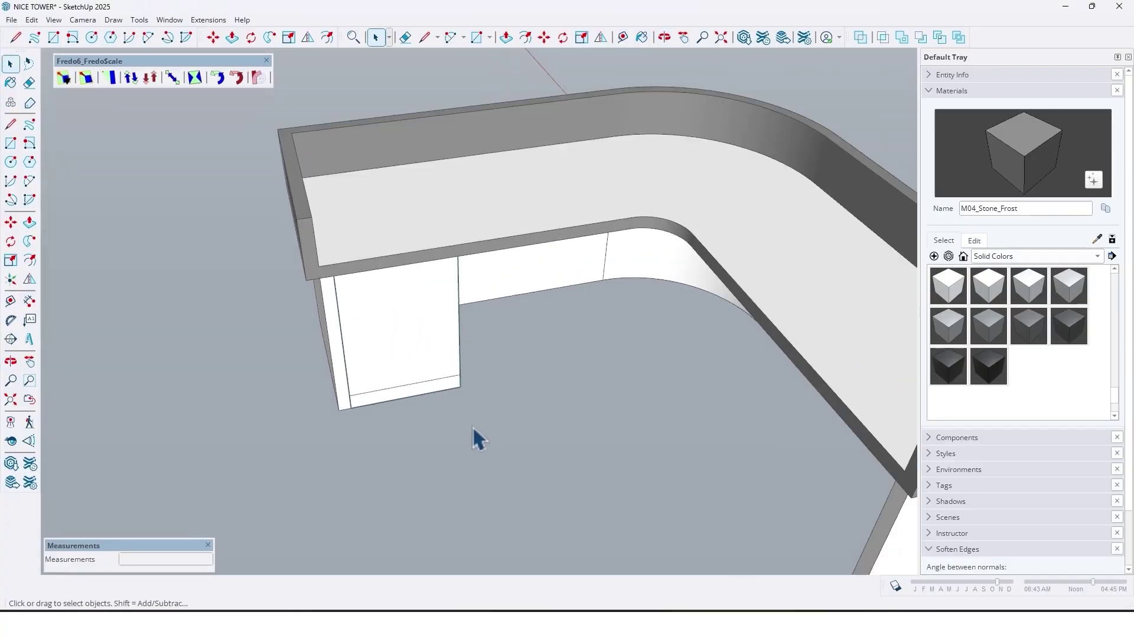
{"action": "key", "text": "m"}
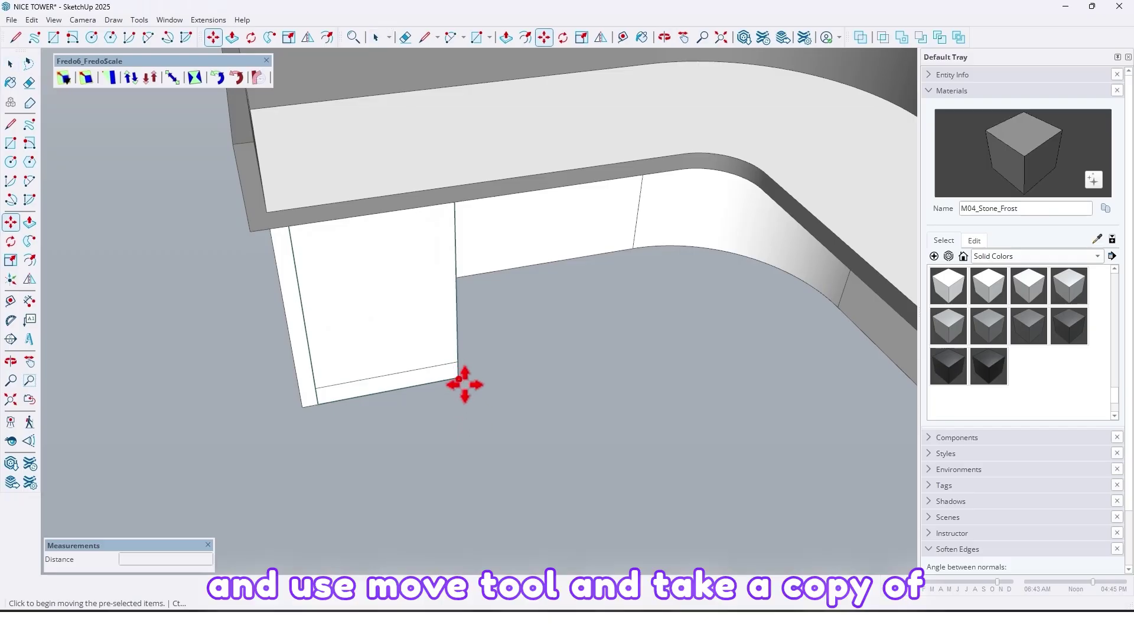
{"action": "left_click", "coordinate": [459, 378]}
{"action": "key", "text": "ctrl"}
{"action": "scroll", "coordinate": [607, 443], "scroll_direction": "down", "scroll_amount": 3}
{"action": "middle_click_drag", "start_coordinate": [608, 443], "coordinate": [712, 397]}
{"action": "middle_click_drag", "start_coordinate": [712, 398], "coordinate": [566, 395], "text": "shift"}
{"action": "scroll", "coordinate": [584, 398], "scroll_direction": "up", "scroll_amount": 3}
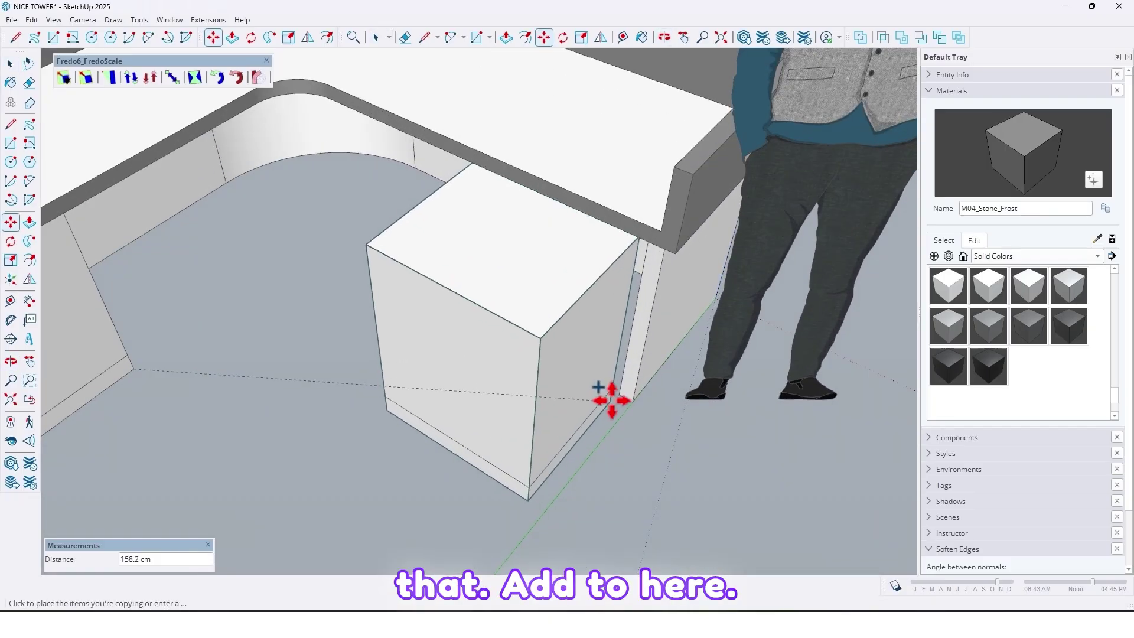
{"action": "scroll", "coordinate": [619, 406], "scroll_direction": "up", "scroll_amount": 3}
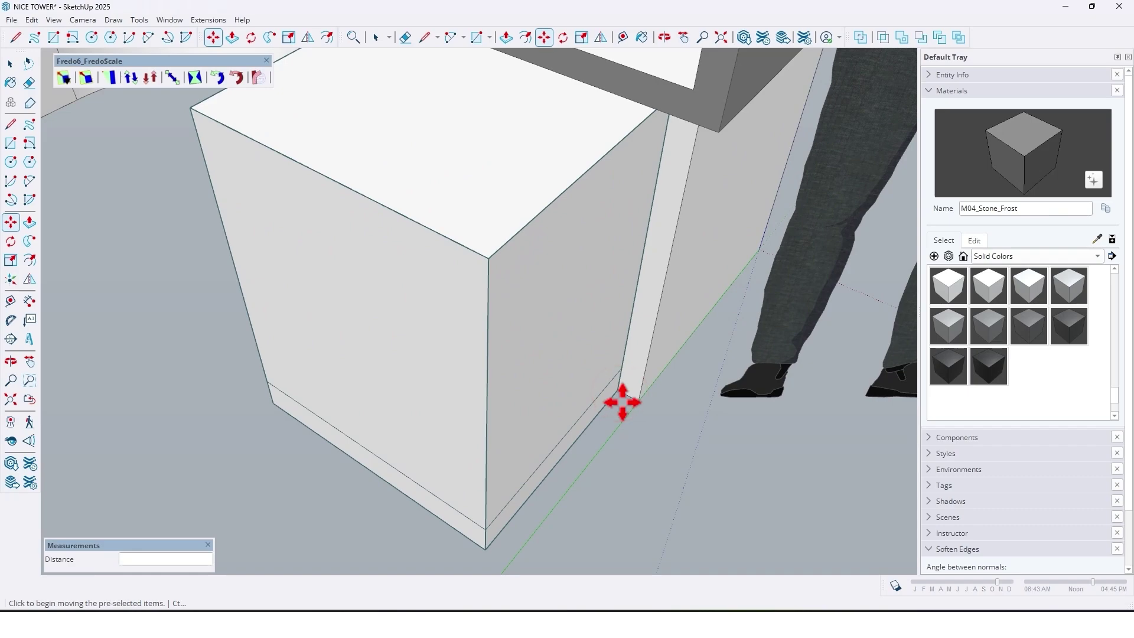
Rotate the copied drawer component 90° about its bottom corner so that it fits under the desktop against the end panel.
{"action": "key", "text": "q"}
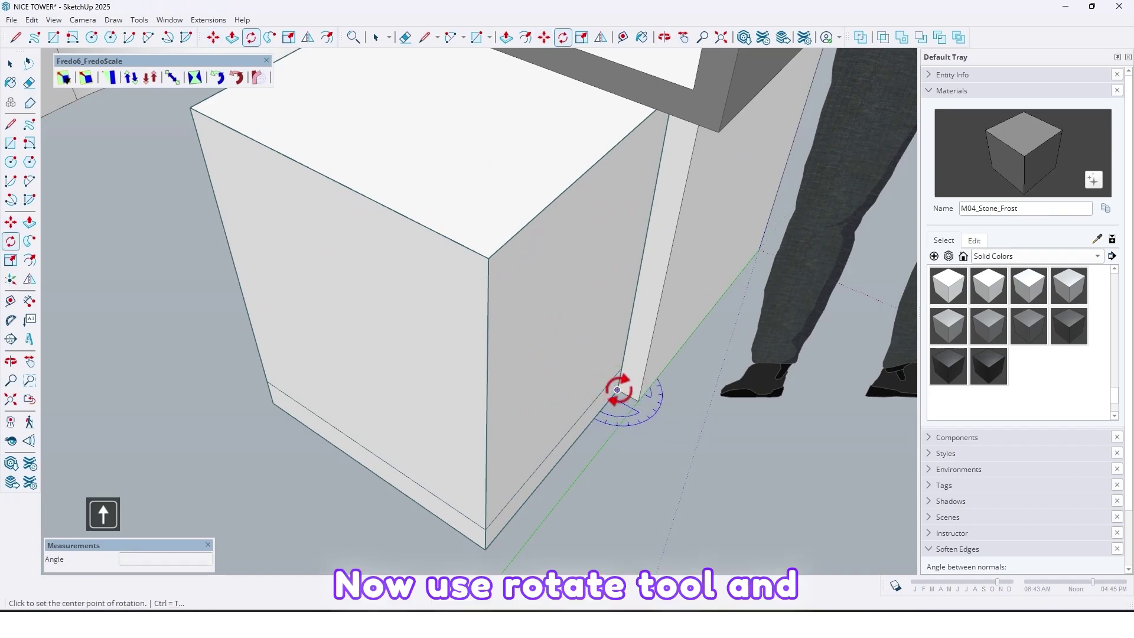
{"action": "left_click", "coordinate": [617, 390]}
{"action": "left_click", "coordinate": [504, 524]}
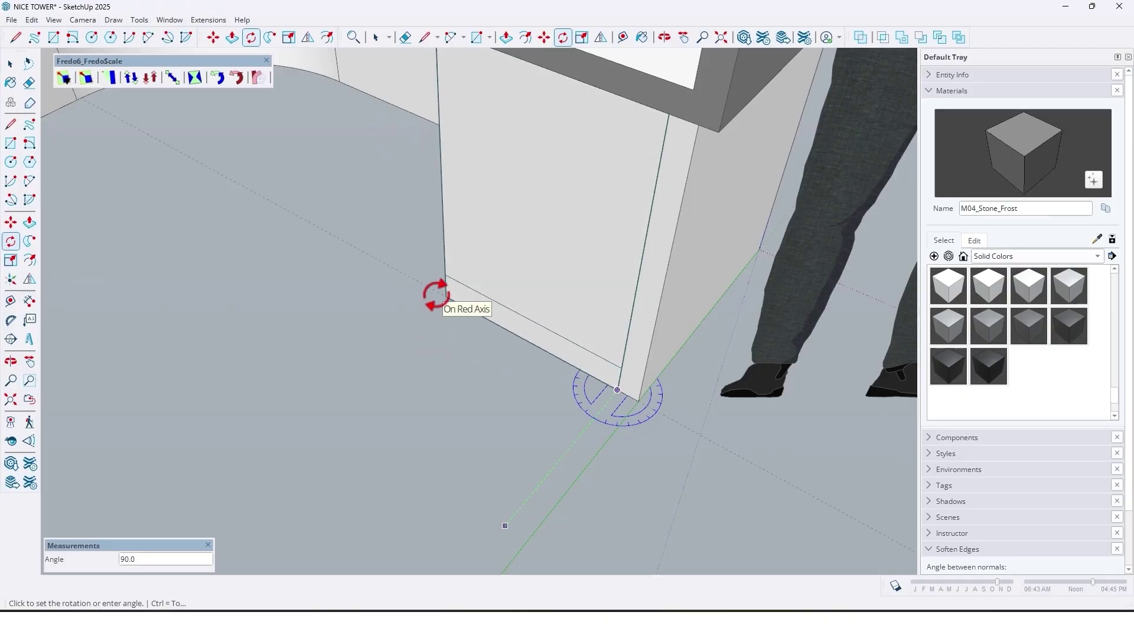
{"action": "left_click", "coordinate": [436, 295]}
Open the drawer component and copy the plinth line up the front face with /3 to divide it into three equal drawer fronts.
{"action": "scroll", "coordinate": [391, 376], "scroll_direction": "down", "scroll_amount": 3}
{"action": "middle_click_drag", "start_coordinate": [391, 376], "coordinate": [490, 336]}
{"action": "scroll", "coordinate": [490, 336], "scroll_direction": "down", "scroll_amount": 1}
{"action": "middle_click_drag", "start_coordinate": [490, 337], "coordinate": [614, 320], "text": "shift"}
{"action": "scroll", "coordinate": [374, 325], "scroll_direction": "up", "scroll_amount": 2}
{"action": "double_click", "coordinate": [362, 306]}
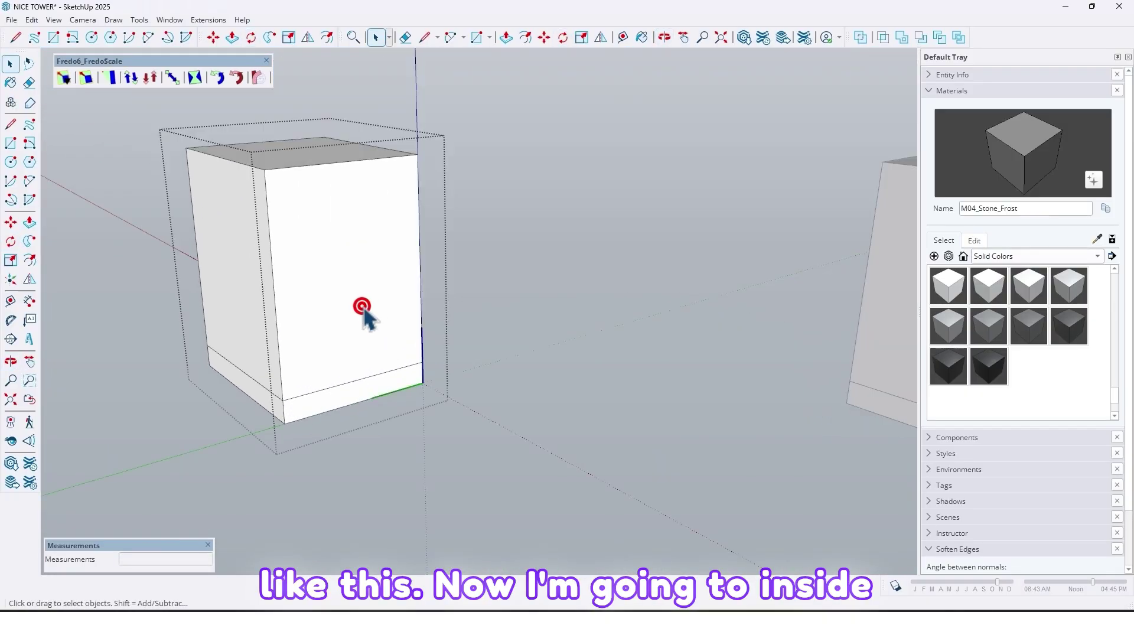
{"action": "scroll", "coordinate": [365, 323], "scroll_direction": "down", "scroll_amount": 2}
{"action": "middle_click_drag", "start_coordinate": [366, 325], "coordinate": [599, 333]}
{"action": "scroll", "coordinate": [375, 292], "scroll_direction": "up", "scroll_amount": 4}
{"action": "middle_click_drag", "start_coordinate": [374, 291], "coordinate": [319, 378]}
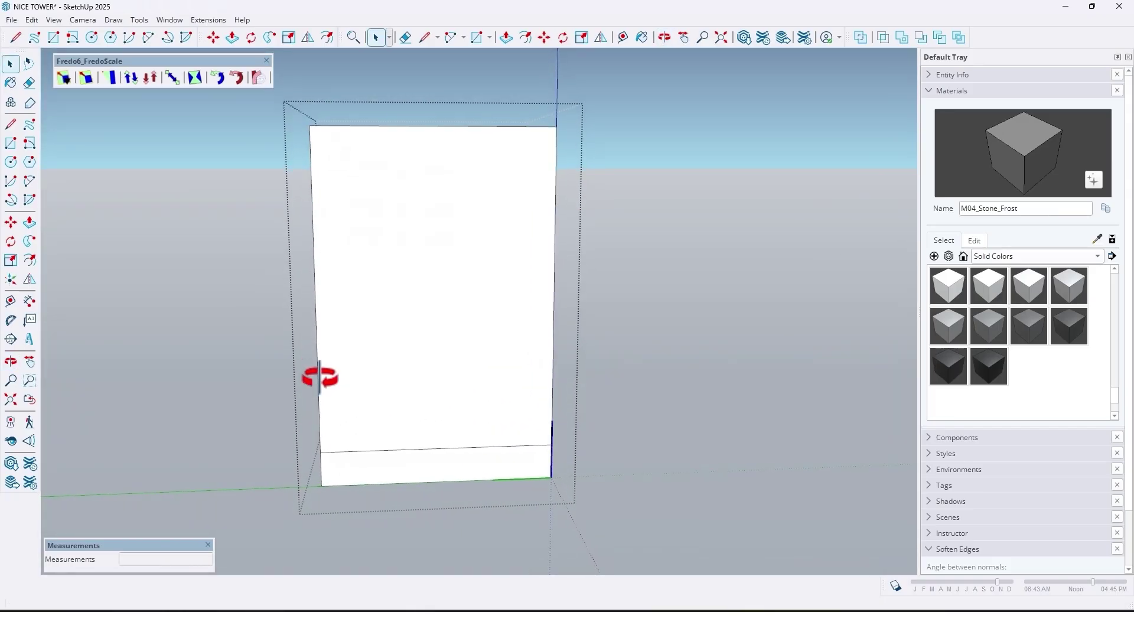
{"action": "key", "text": "m"}
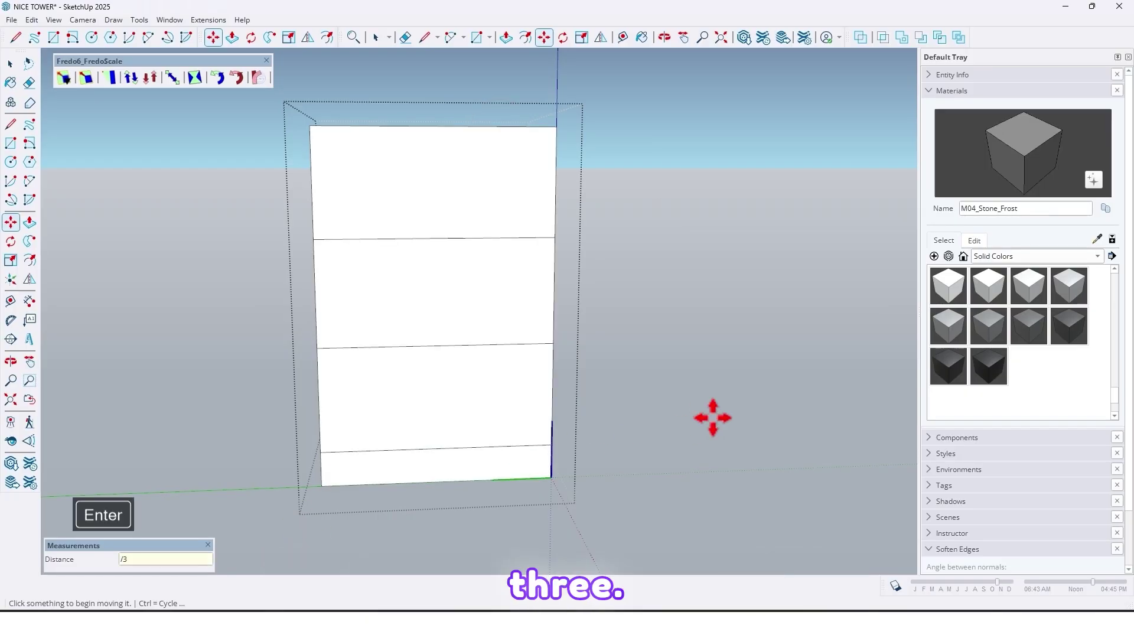
Offset the outlines of all three drawer fronts inward by 0.2 cm.
{"action": "middle_click_drag", "start_coordinate": [713, 418], "coordinate": [380, 435]}
{"action": "scroll", "coordinate": [356, 436], "scroll_direction": "up", "scroll_amount": 1}
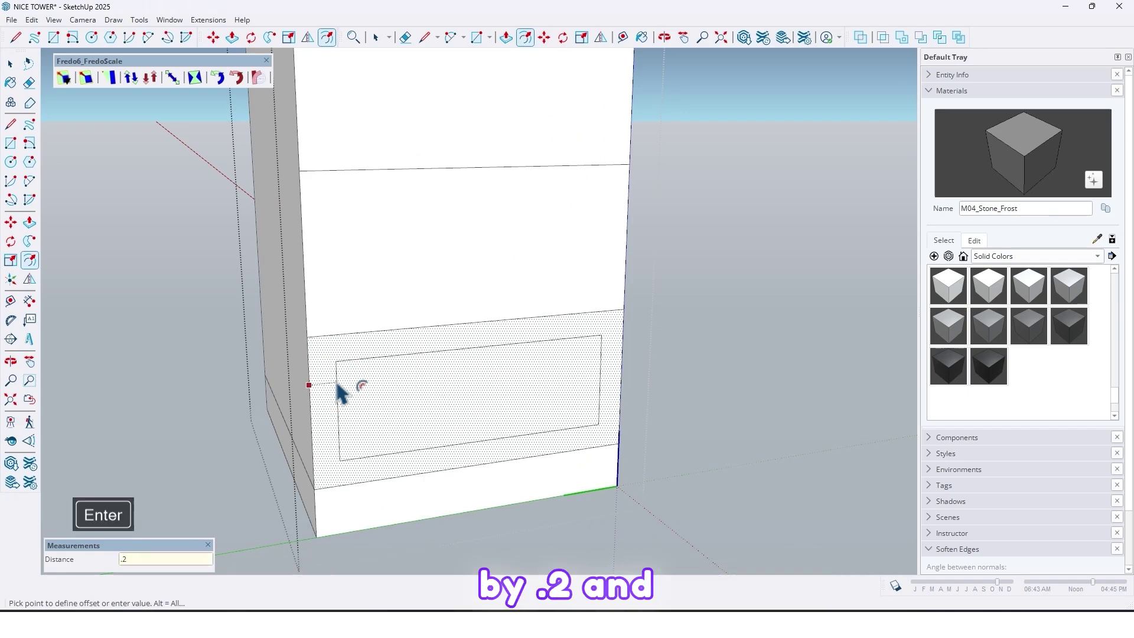
{"action": "double_click", "coordinate": [348, 126]}
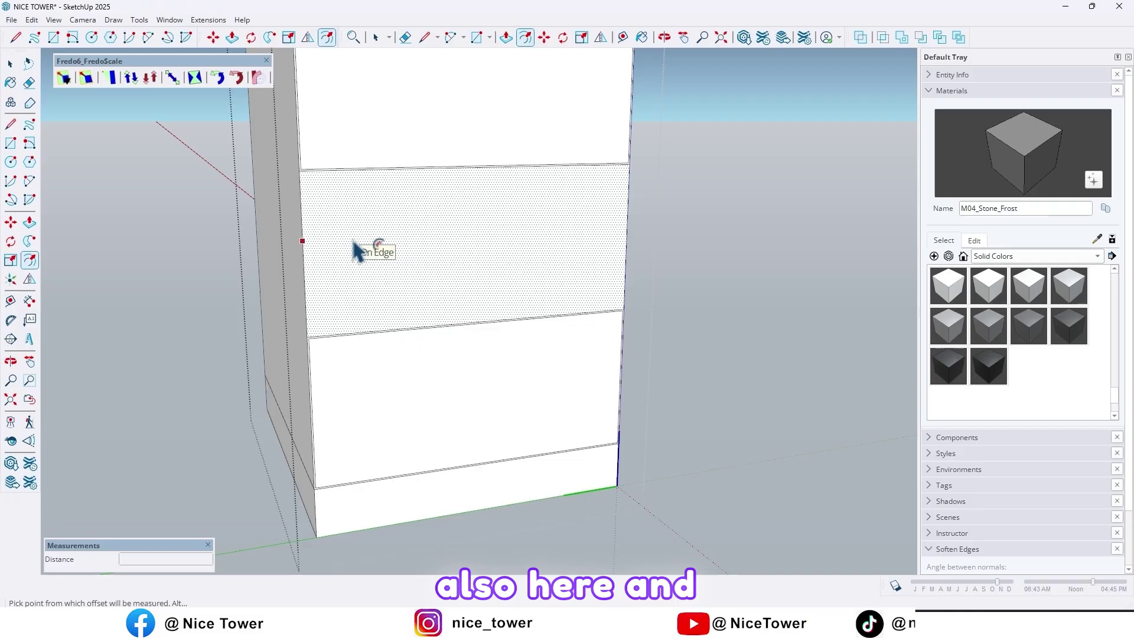
{"action": "scroll", "coordinate": [358, 274], "scroll_direction": "up", "scroll_amount": 2}
{"action": "middle_click_drag", "start_coordinate": [371, 270], "coordinate": [340, 387]}
{"action": "scroll", "coordinate": [369, 360], "scroll_direction": "down", "scroll_amount": 3}
{"action": "middle_click_drag", "start_coordinate": [441, 321], "coordinate": [455, 414]}
{"action": "scroll", "coordinate": [506, 385], "scroll_direction": "up", "scroll_amount": 6}
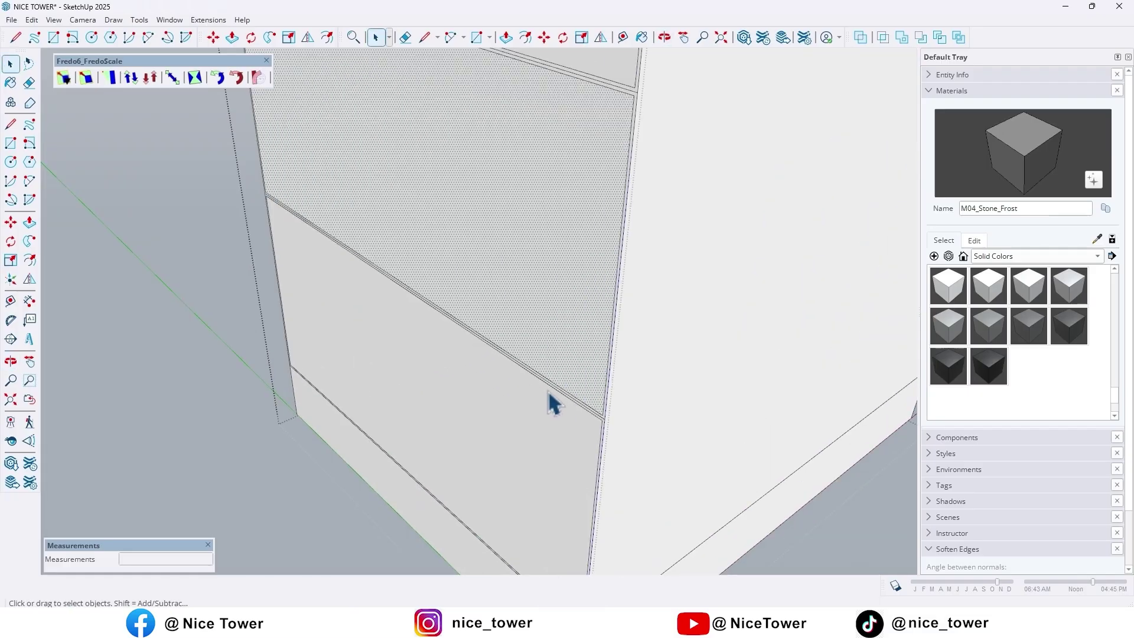
Push the thin gap strip around the drawer fronts 2 cm into the box.
{"action": "scroll", "coordinate": [561, 372], "scroll_direction": "up", "scroll_amount": 2}
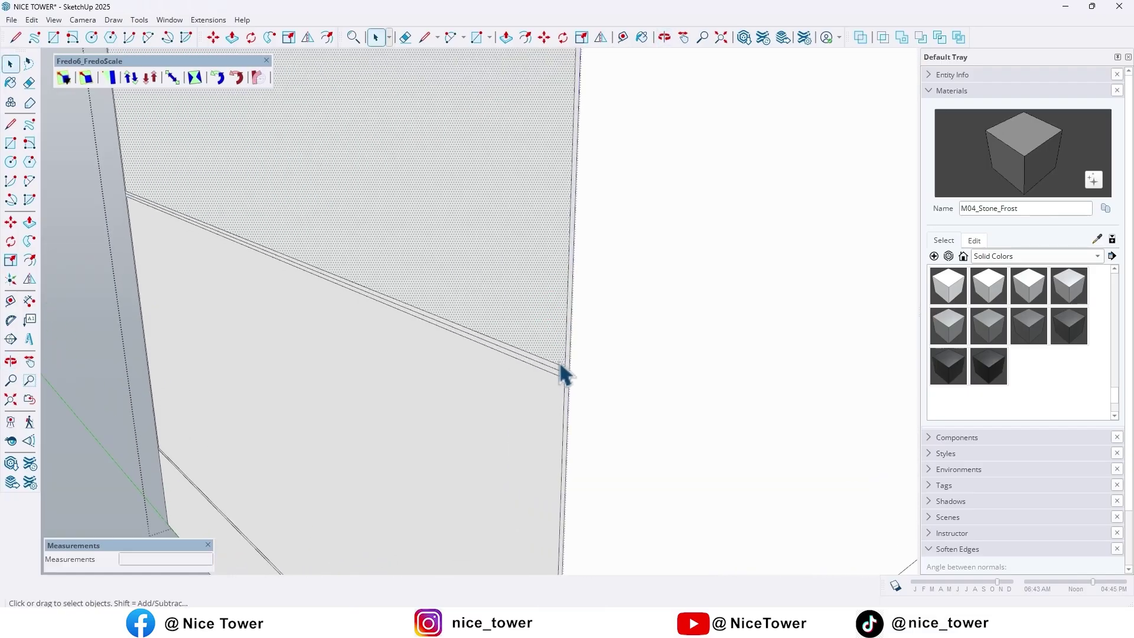
{"action": "key", "text": "p"}
{"action": "scroll", "coordinate": [565, 381], "scroll_direction": "up", "scroll_amount": 1}
{"action": "key", "text": "Escape"}
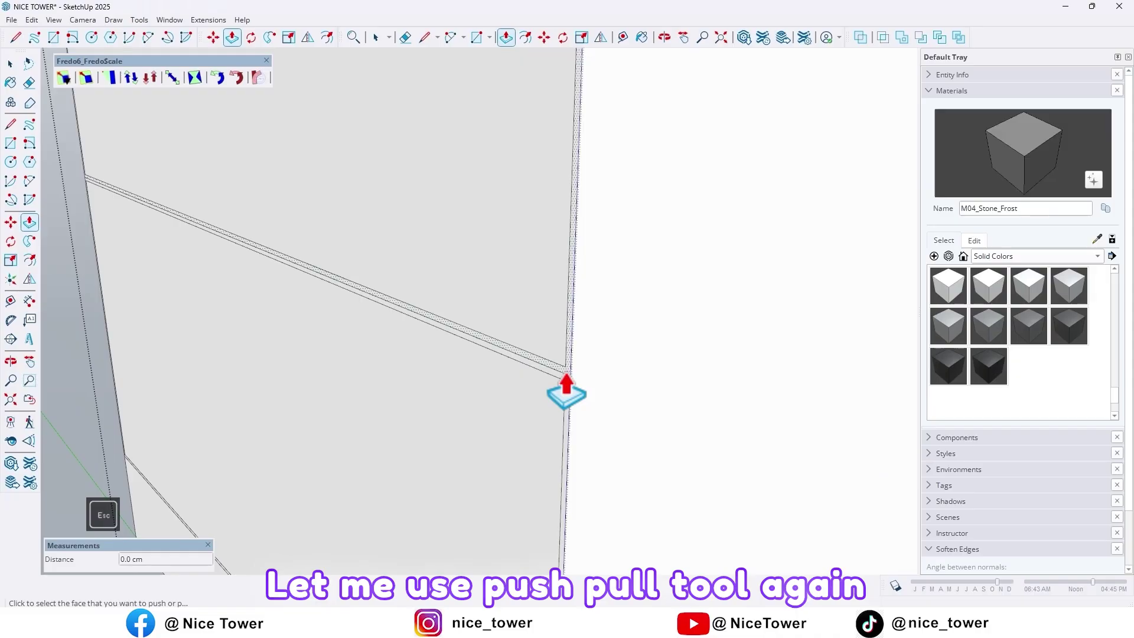
{"action": "type", "text": "2"}
{"action": "key", "text": "Return"}
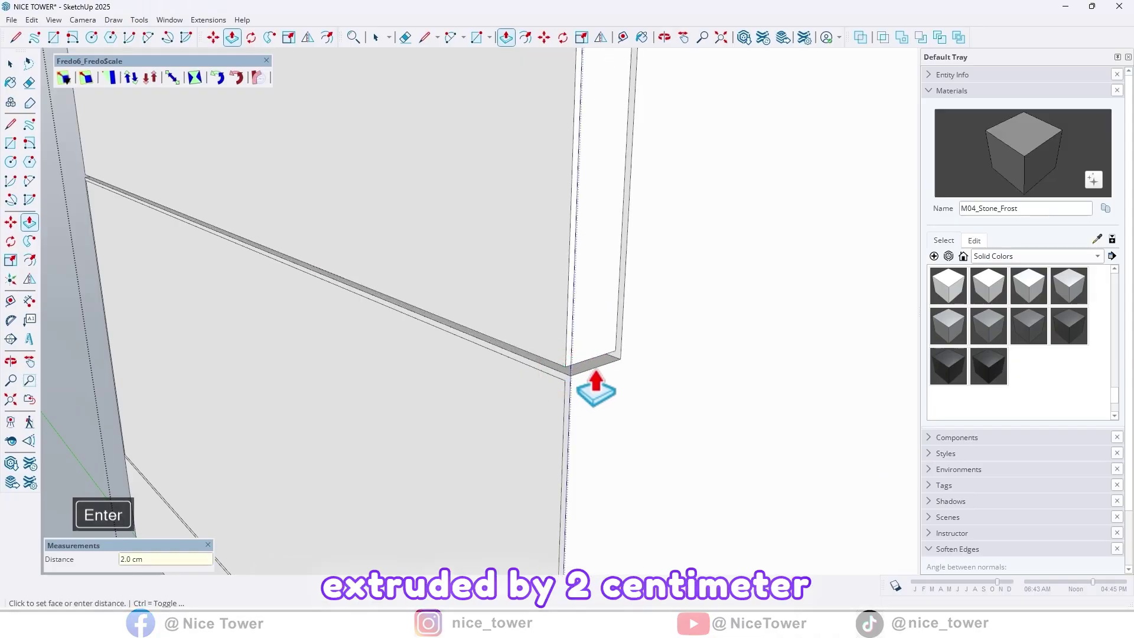
Recess the plinth face below the drawer fronts and close the drawer component.
{"action": "middle_click_drag", "start_coordinate": [567, 378], "coordinate": [681, 501]}
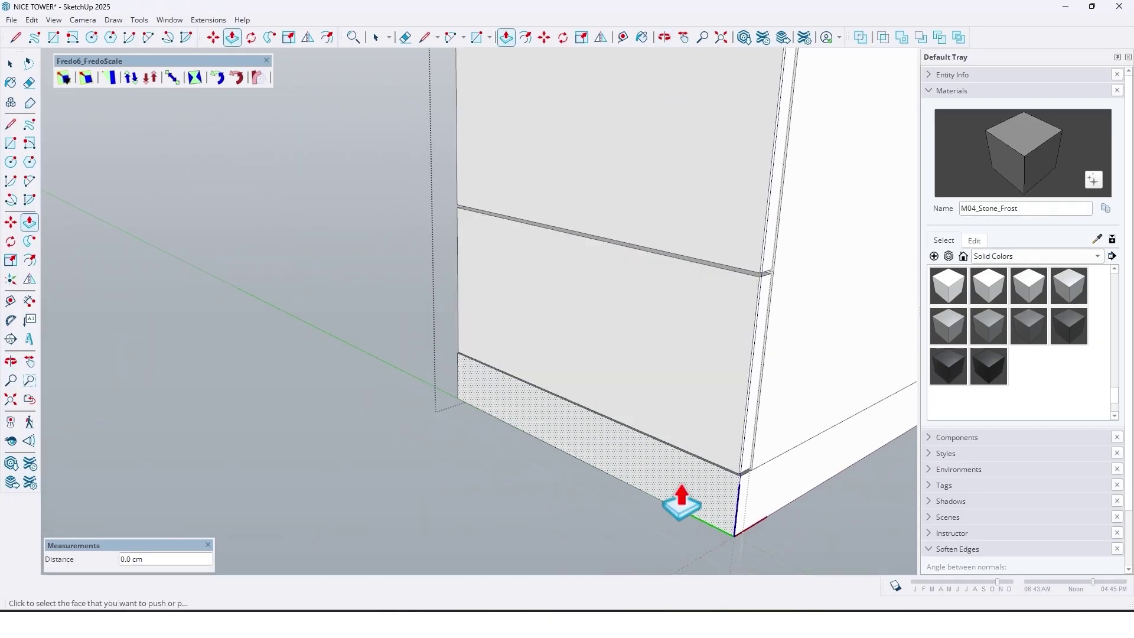
{"action": "middle_click_drag", "start_coordinate": [618, 478], "coordinate": [604, 509]}
{"action": "scroll", "coordinate": [748, 431], "scroll_direction": "down", "scroll_amount": 2}
{"action": "key", "text": "Escape"}
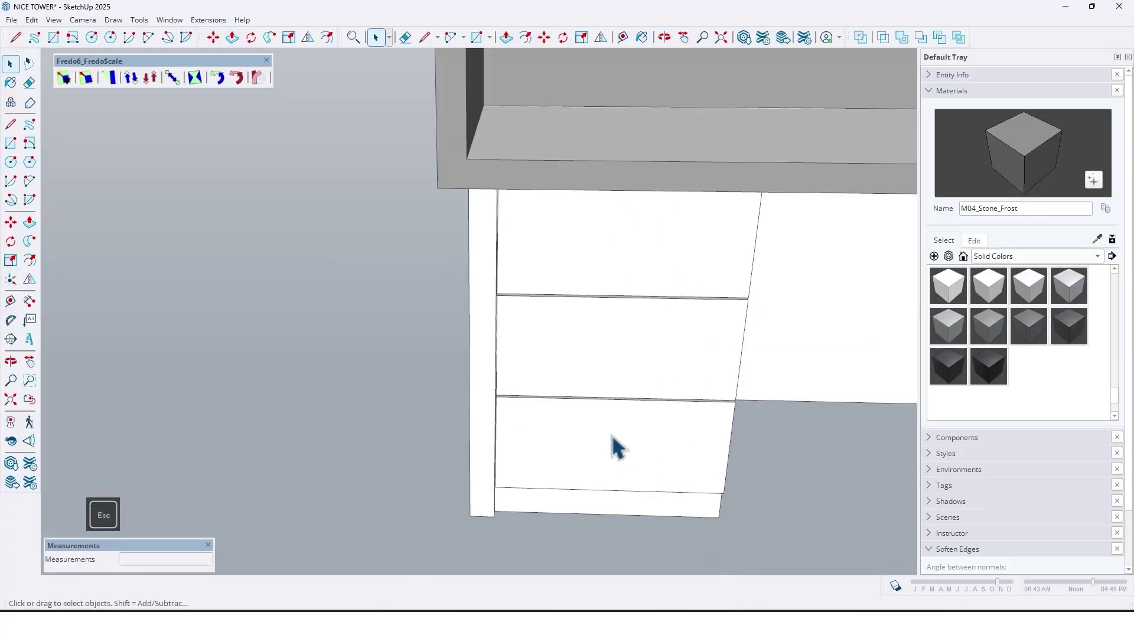
Paint the three drawer fronts inside the component with the grey M04_Stone_Frost material and close the component.
{"action": "scroll", "coordinate": [612, 437], "scroll_direction": "down", "scroll_amount": 2}
{"action": "middle_click_drag", "start_coordinate": [612, 437], "coordinate": [531, 321]}
{"action": "double_click", "coordinate": [526, 298]}
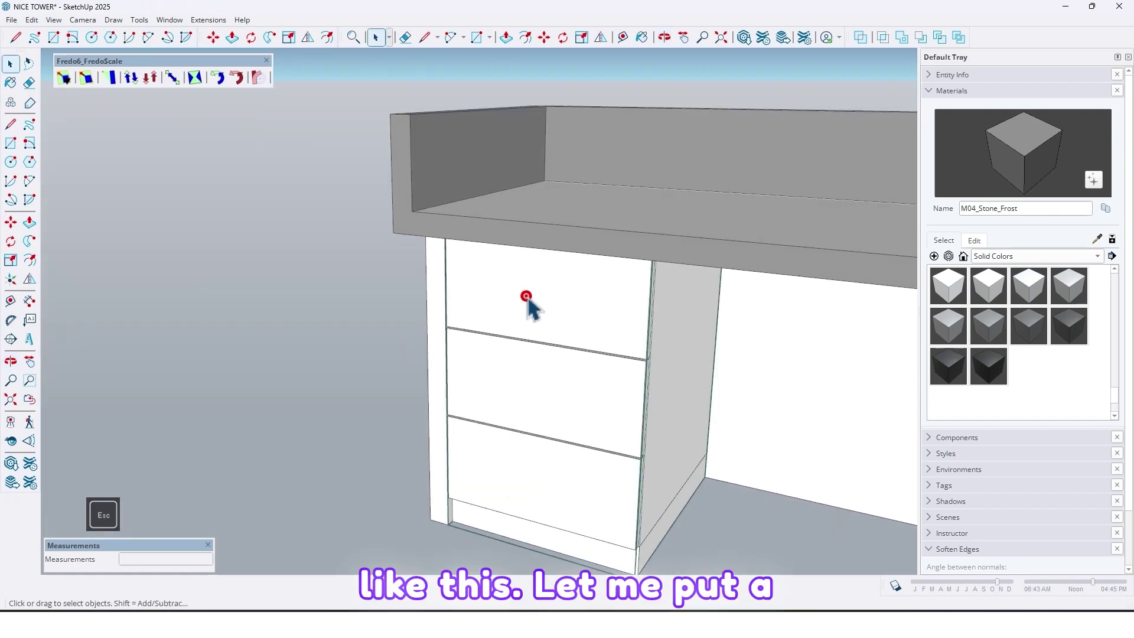
{"action": "key", "text": "b"}
{"action": "left_click", "coordinate": [522, 285]}
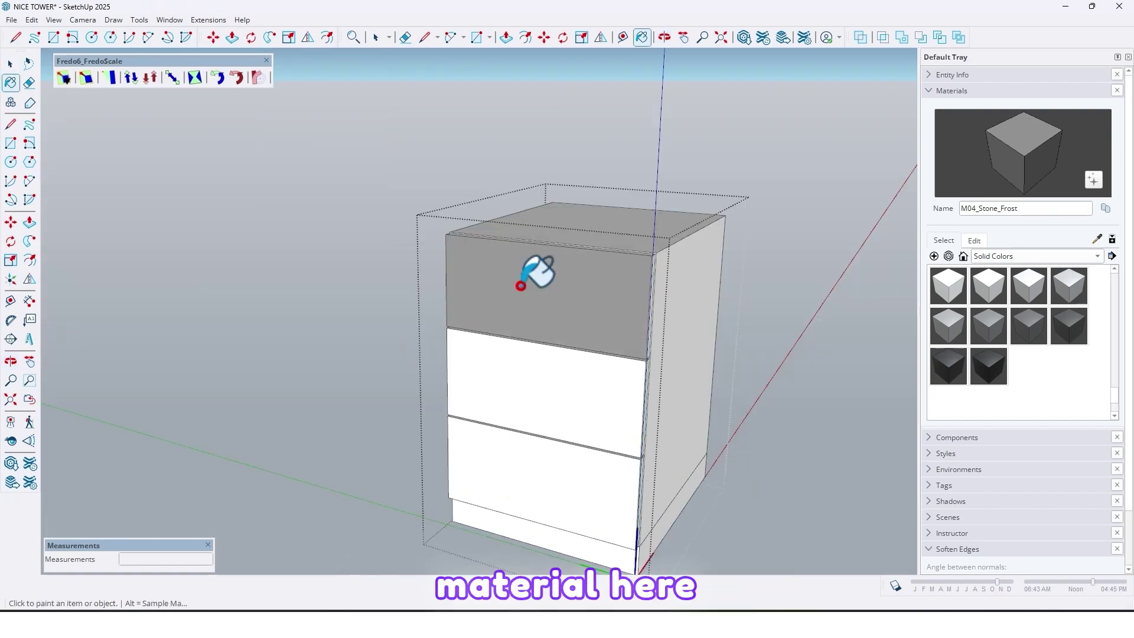
{"action": "left_click", "coordinate": [523, 386]}
{"action": "left_click", "coordinate": [523, 460]}
{"action": "middle_click_drag", "start_coordinate": [466, 495], "coordinate": [495, 372]}
{"action": "key", "text": "Escape"}
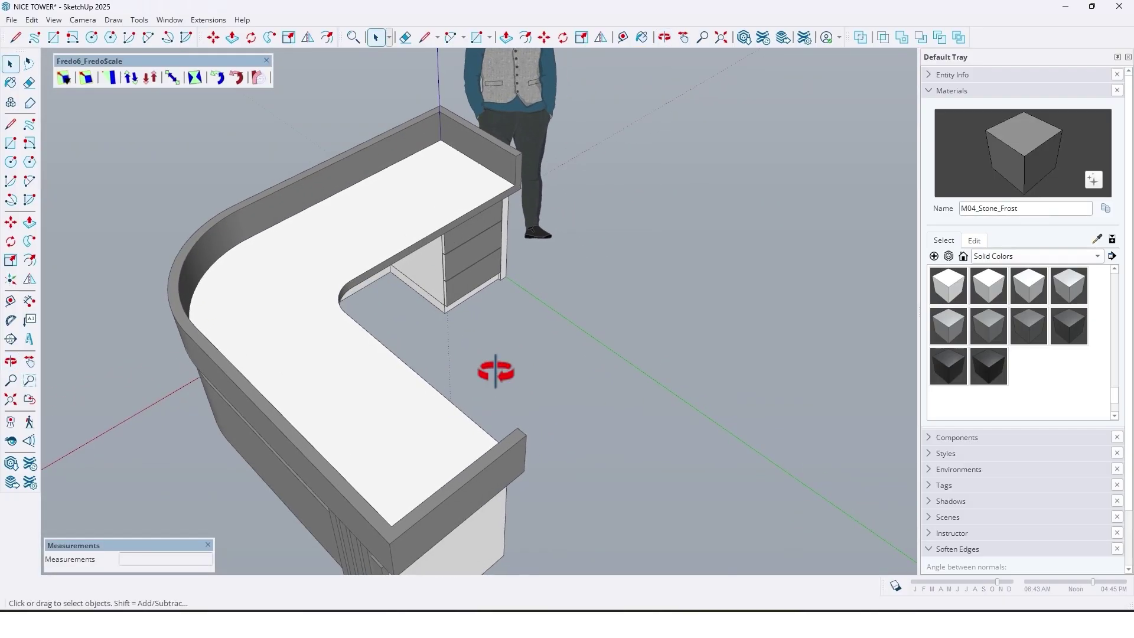
Paste the copied office chair and computer group and place it at the desk's inner corner, with the computer over the desktop.
{"action": "key", "text": "ctrl+v"}
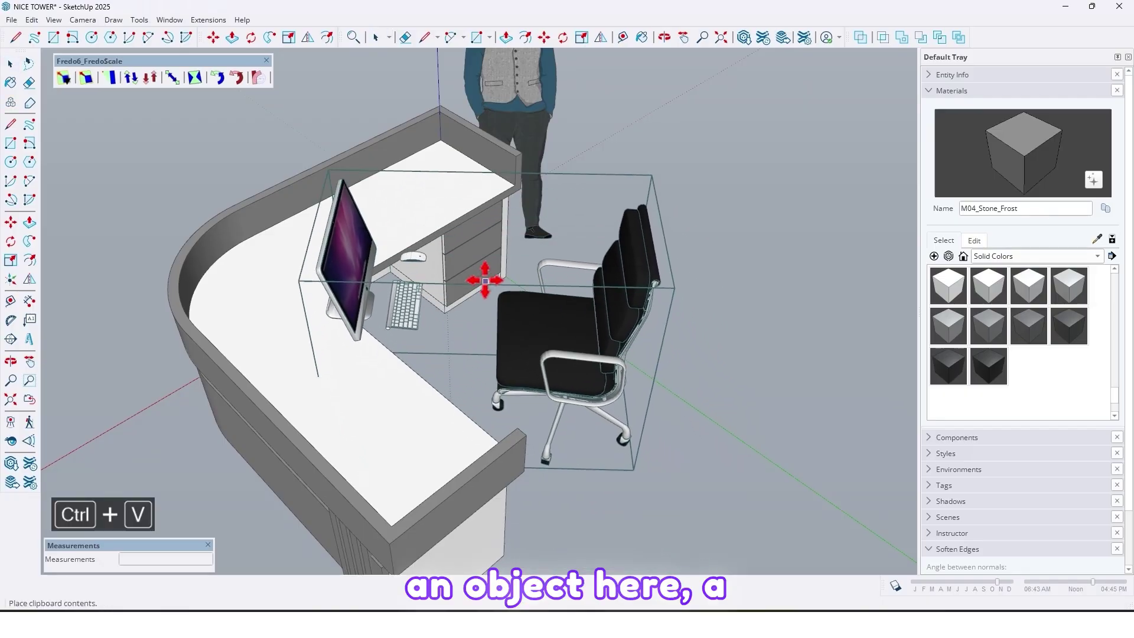
{"action": "left_click", "coordinate": [485, 281]}
{"action": "middle_click_drag", "start_coordinate": [484, 280], "coordinate": [595, 487]}
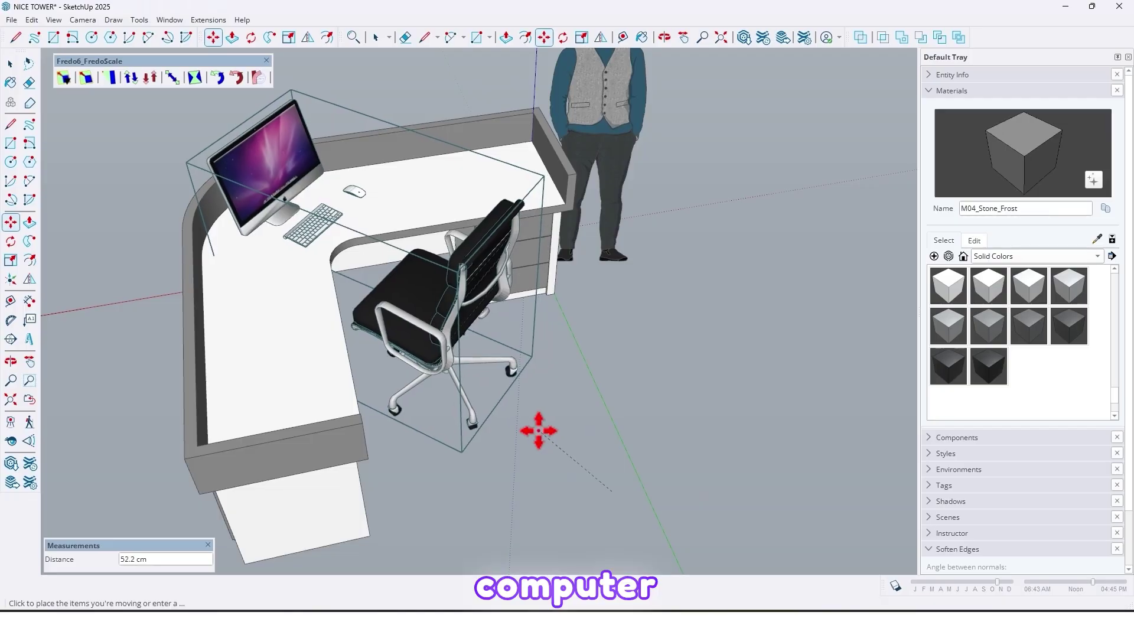
{"action": "left_click", "coordinate": [538, 431]}
Move the chair and computer group vertically along the blue axis to level its base with the end panel's bottom corner.
{"action": "middle_click_drag", "start_coordinate": [539, 430], "coordinate": [905, 309]}
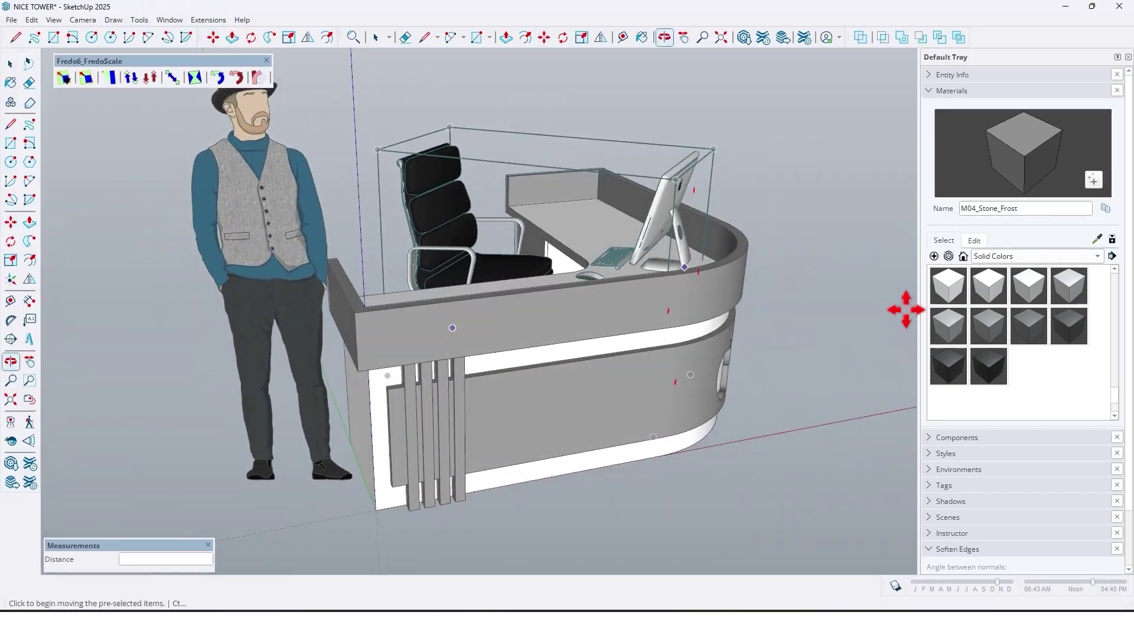
{"action": "middle_click_drag", "start_coordinate": [646, 338], "coordinate": [681, 271]}
{"action": "scroll", "coordinate": [597, 276], "scroll_direction": "up", "scroll_amount": 3}
{"action": "middle_click_drag", "start_coordinate": [596, 276], "coordinate": [770, 280]}
{"action": "scroll", "coordinate": [709, 296], "scroll_direction": "down", "scroll_amount": 4}
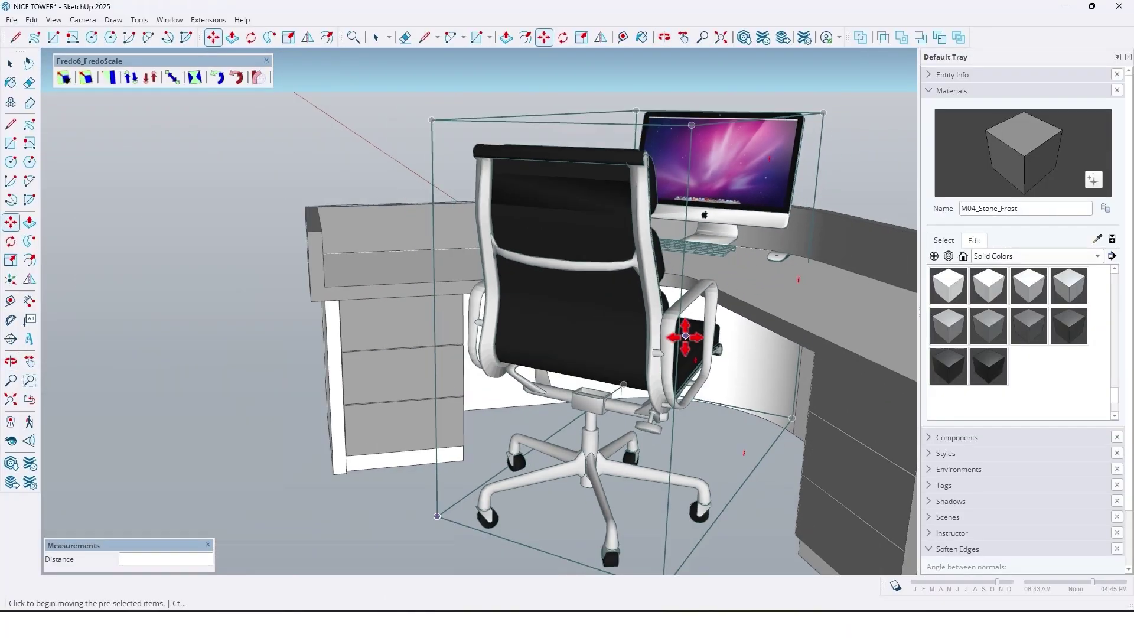
{"action": "middle_click_drag", "start_coordinate": [683, 336], "coordinate": [768, 183]}
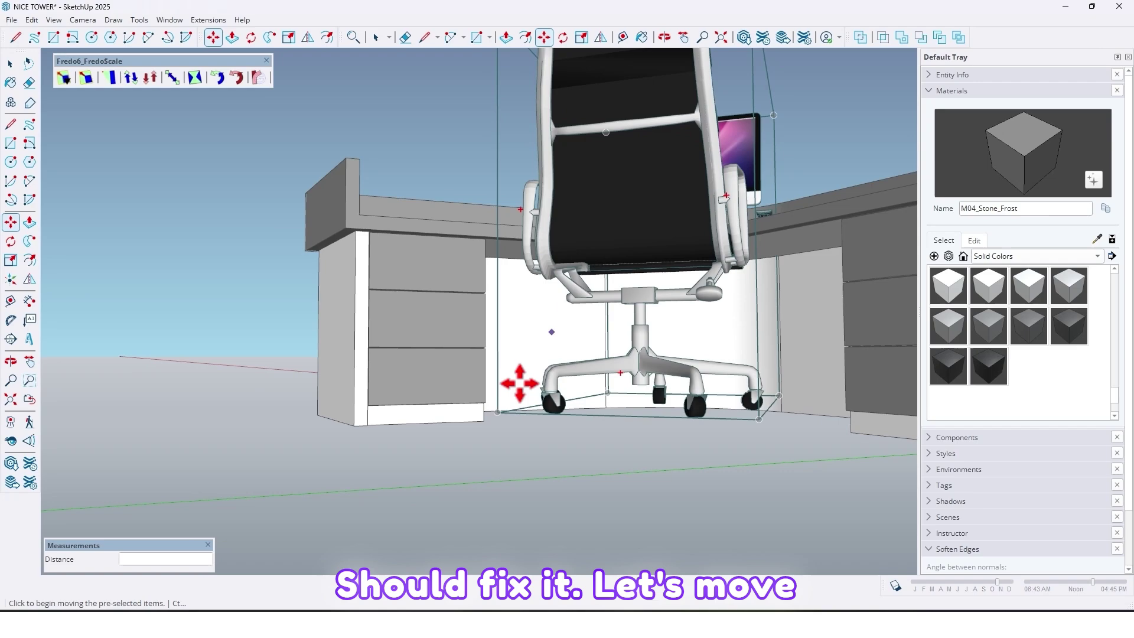
{"action": "left_click", "coordinate": [498, 411]}
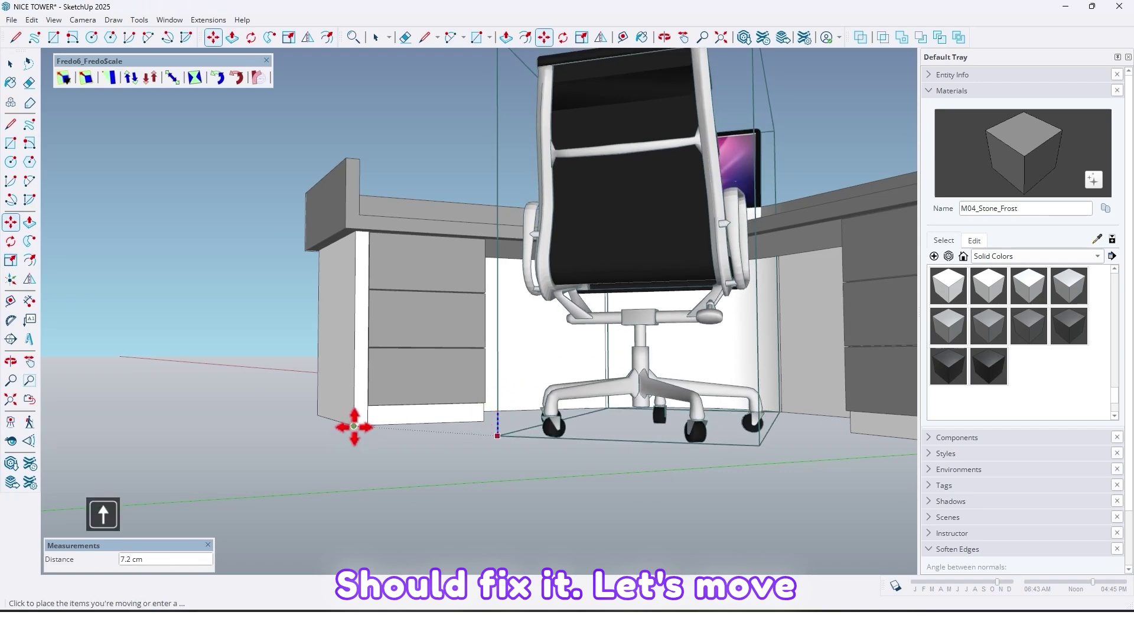
{"action": "left_click", "coordinate": [354, 425]}
Examine the finished reception desk with its chair, computer and drawer units from all around.
{"action": "scroll", "coordinate": [355, 425], "scroll_direction": "down", "scroll_amount": 2}
{"action": "middle_click_drag", "start_coordinate": [462, 367], "coordinate": [395, 483]}
{"action": "scroll", "coordinate": [718, 291], "scroll_direction": "up", "scroll_amount": 5}
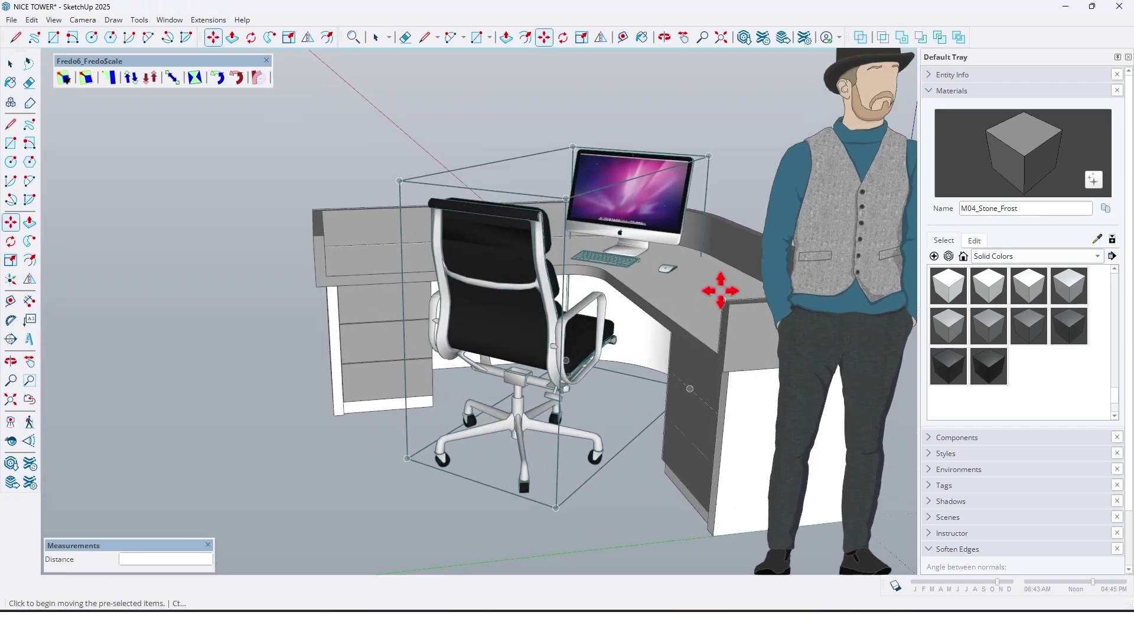
{"action": "middle_click_drag", "start_coordinate": [603, 260], "coordinate": [642, 180]}
{"action": "scroll", "coordinate": [641, 178], "scroll_direction": "down", "scroll_amount": 10}
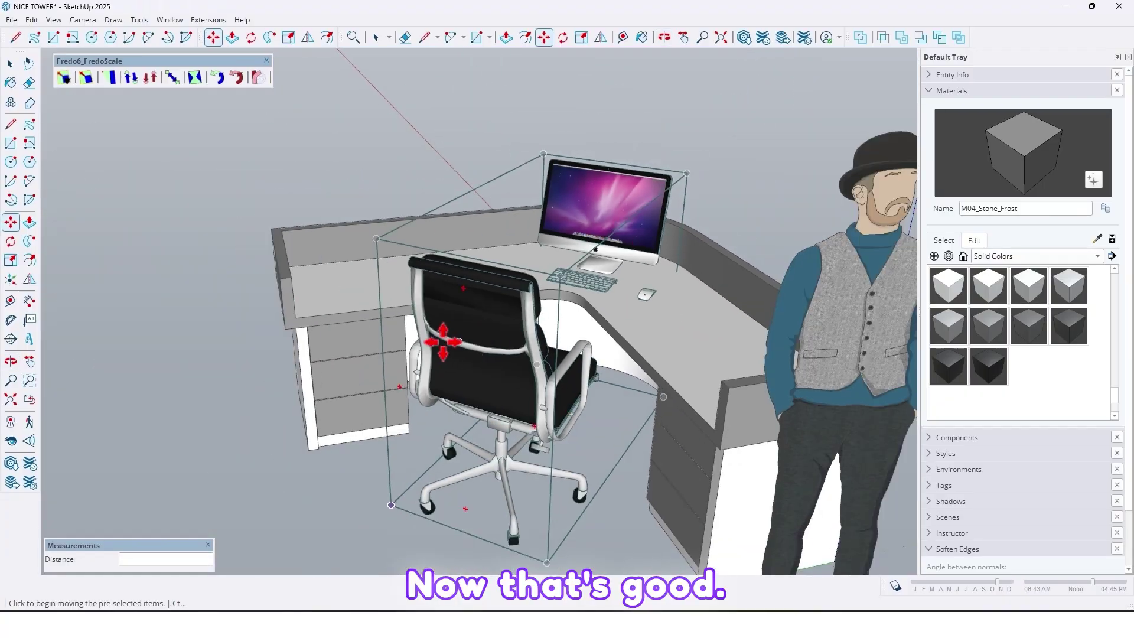
{"action": "key", "text": "space"}
{"action": "middle_click_drag", "start_coordinate": [346, 181], "coordinate": [766, 188]}
{"action": "key", "text": "space"}
{"action": "middle_click_drag", "start_coordinate": [429, 203], "coordinate": [228, 313]}
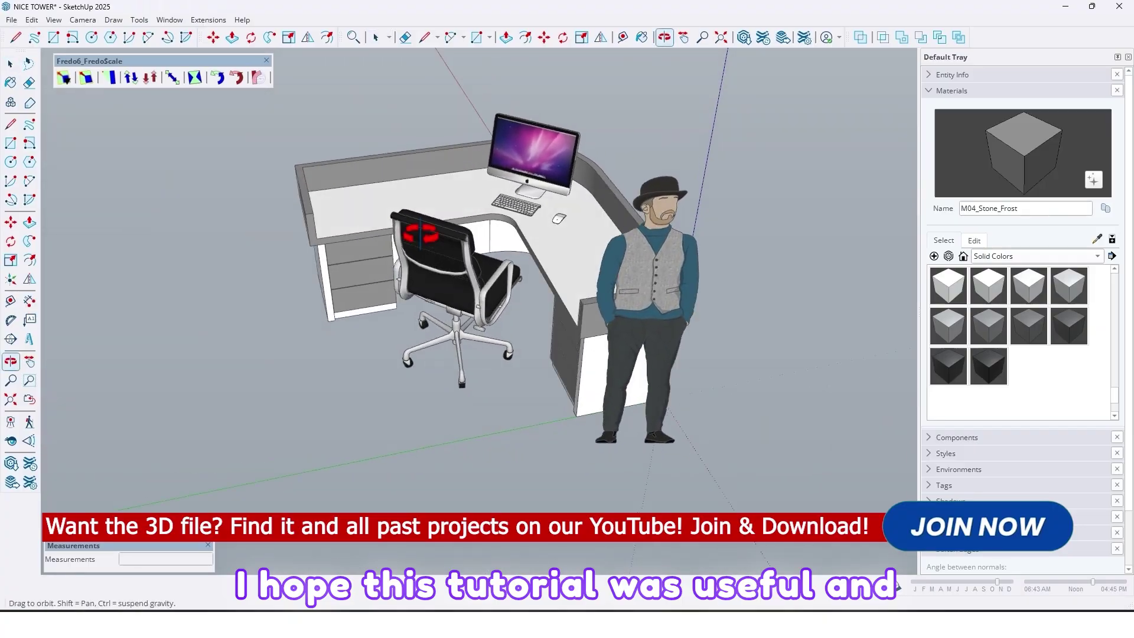
{"action": "middle_click_drag", "start_coordinate": [809, 282], "coordinate": [319, 346]}
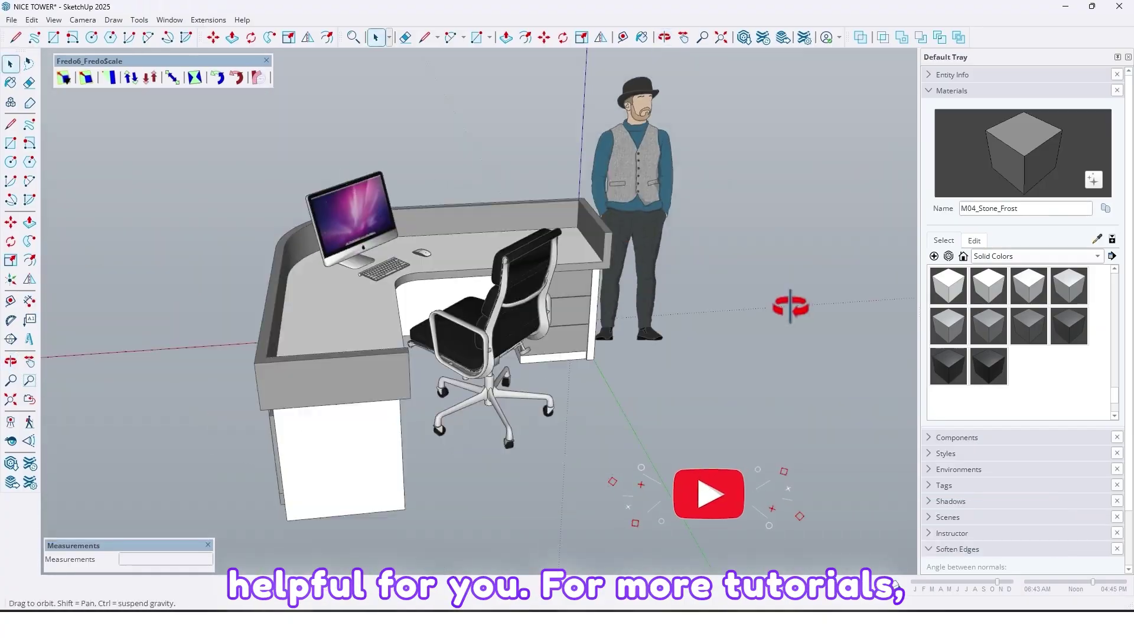
{"action": "middle_click_drag", "start_coordinate": [790, 306], "coordinate": [411, 349]}
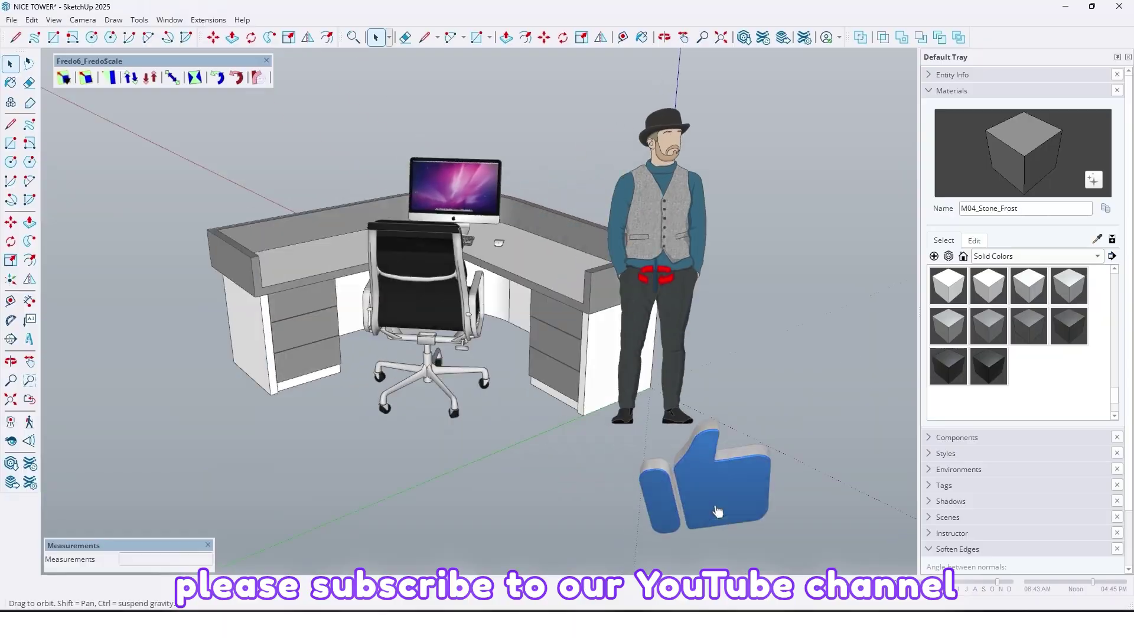